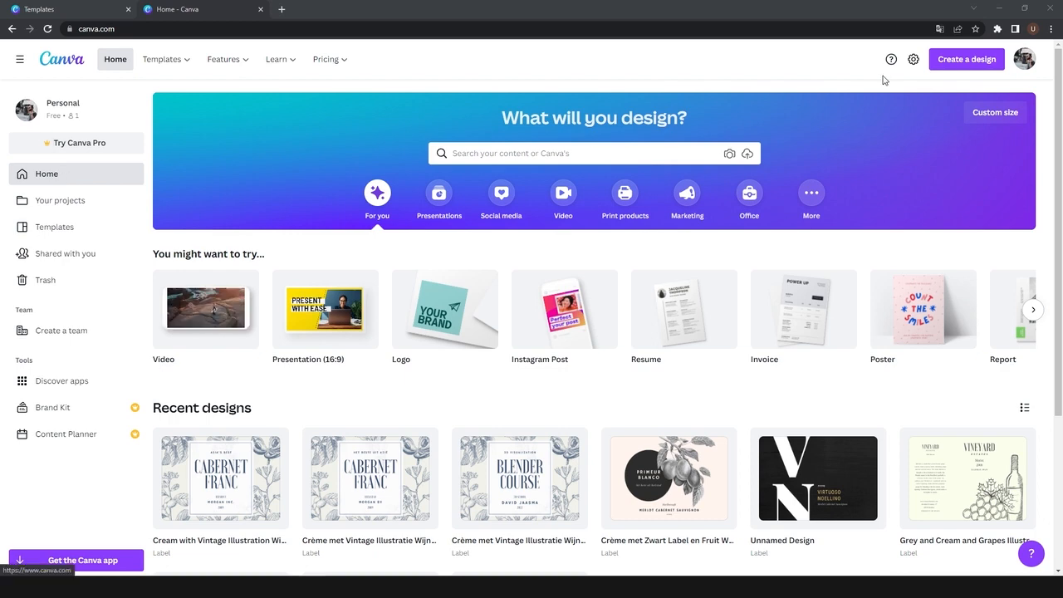
- Search the template library for "wine label" and open the Wine Labels category
left_click(65, 233)
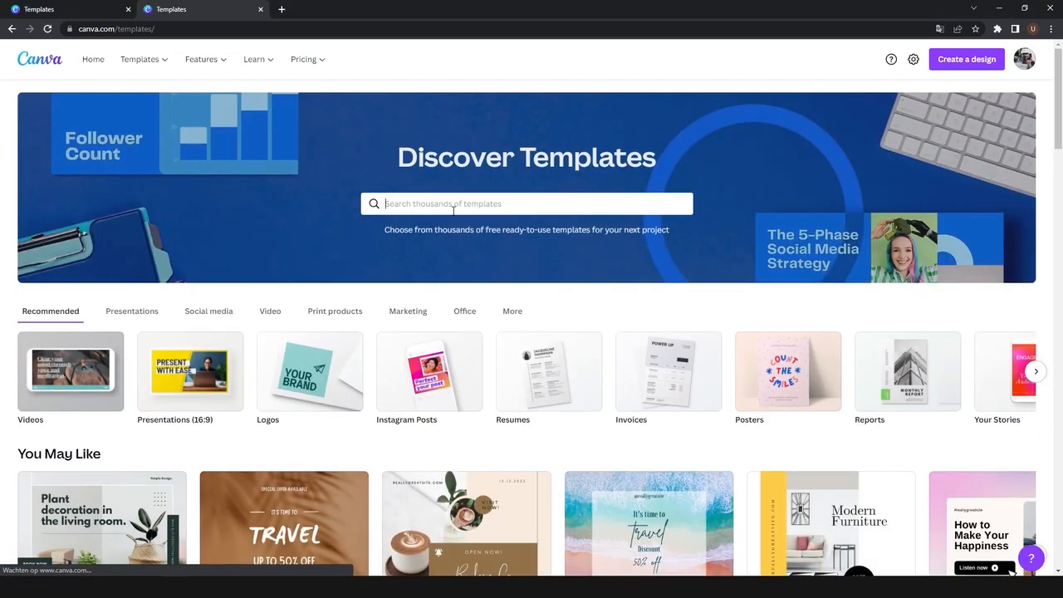
left_click(452, 204)
type("wine label")
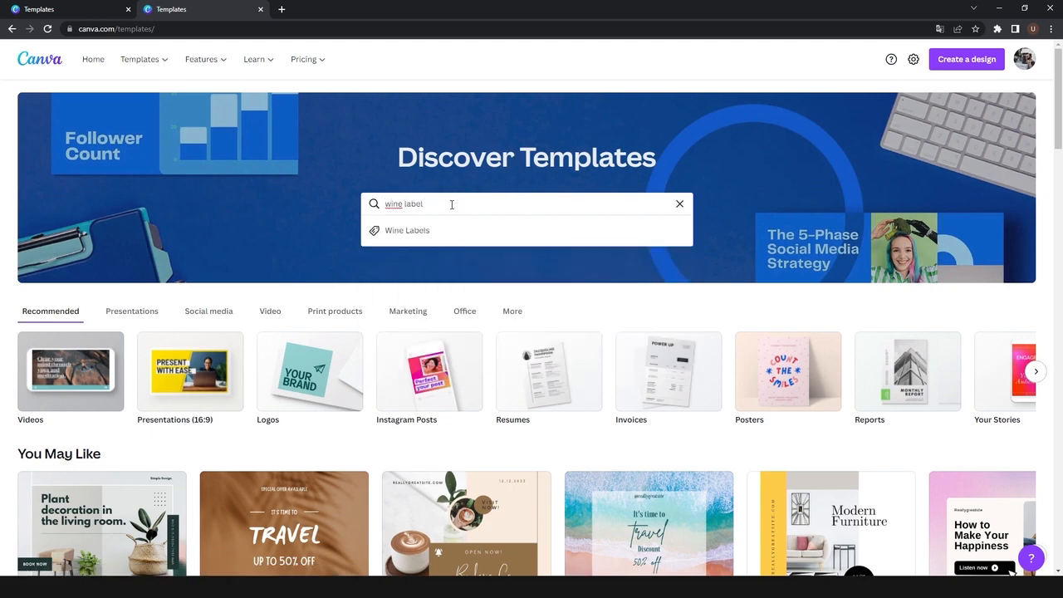
left_click(421, 231)
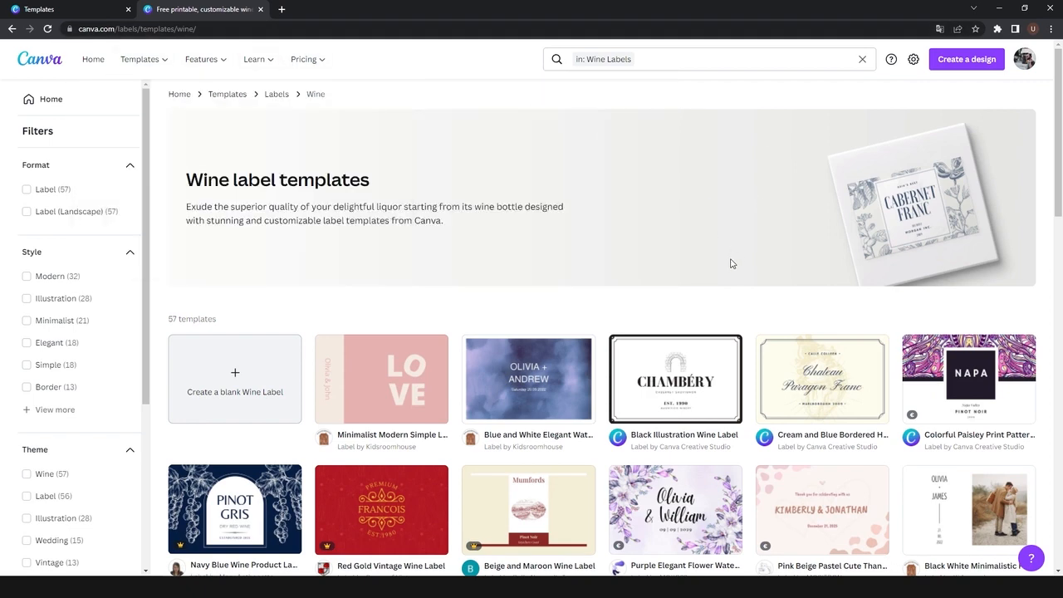
- Find the Cream with Vintage Illustration Wine Label template and open it for customising
scroll(488, 336, "down", 10)
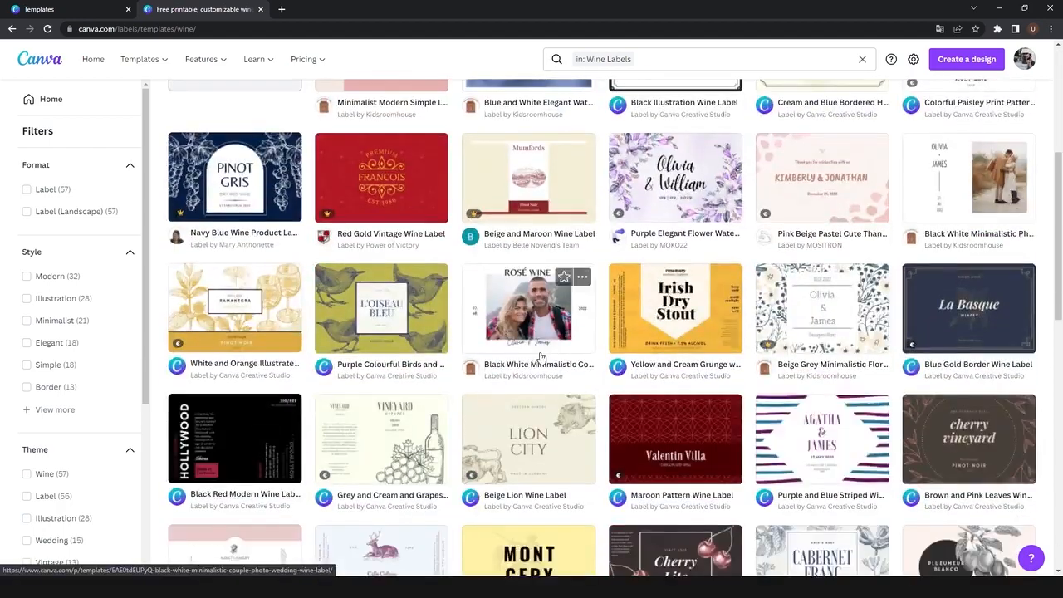
scroll(546, 355, "up", 3)
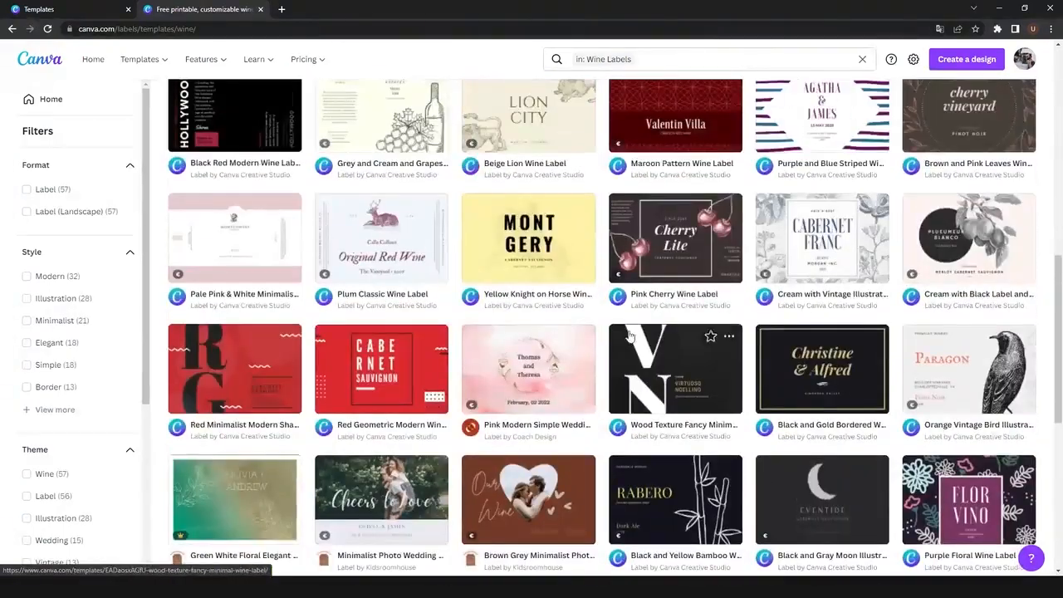
left_click(828, 236)
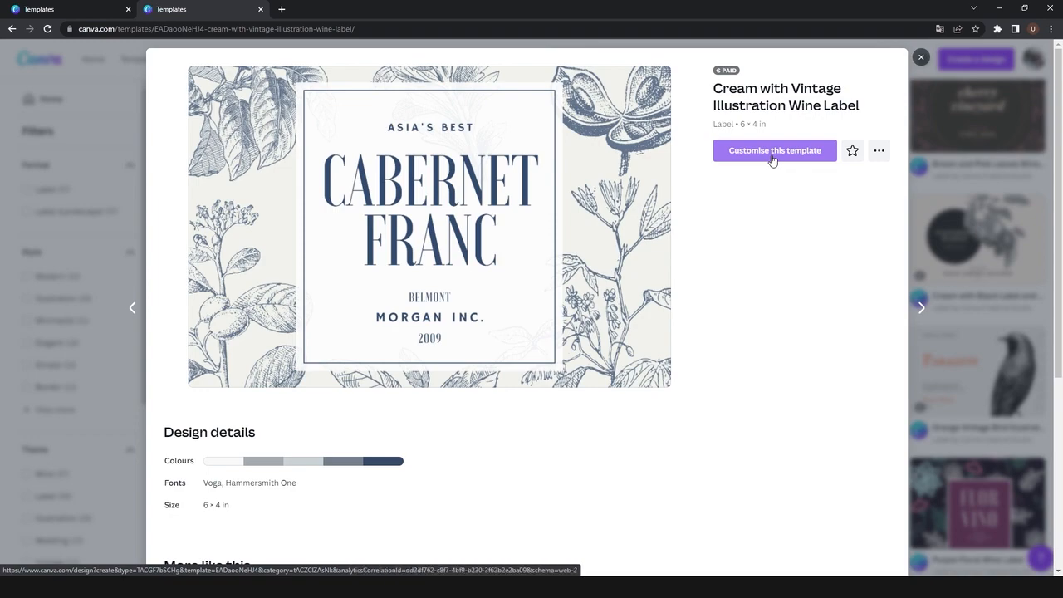
left_click(772, 157)
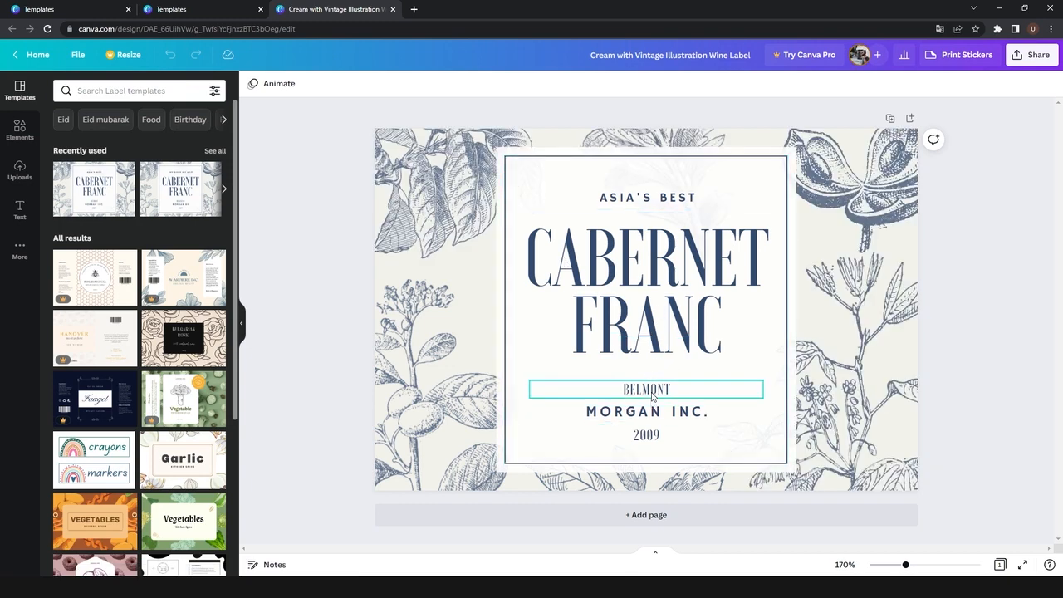
- Inspect the plant illustration along the label's lower edge as a separate element, including its watermark option
left_click(423, 215)
left_click(426, 374)
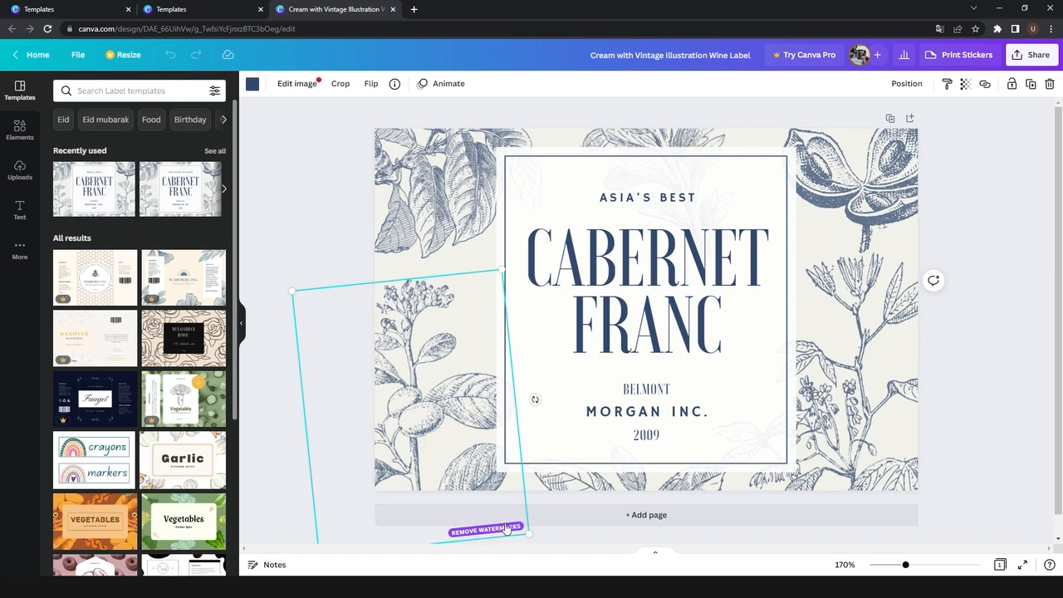
left_click(270, 221)
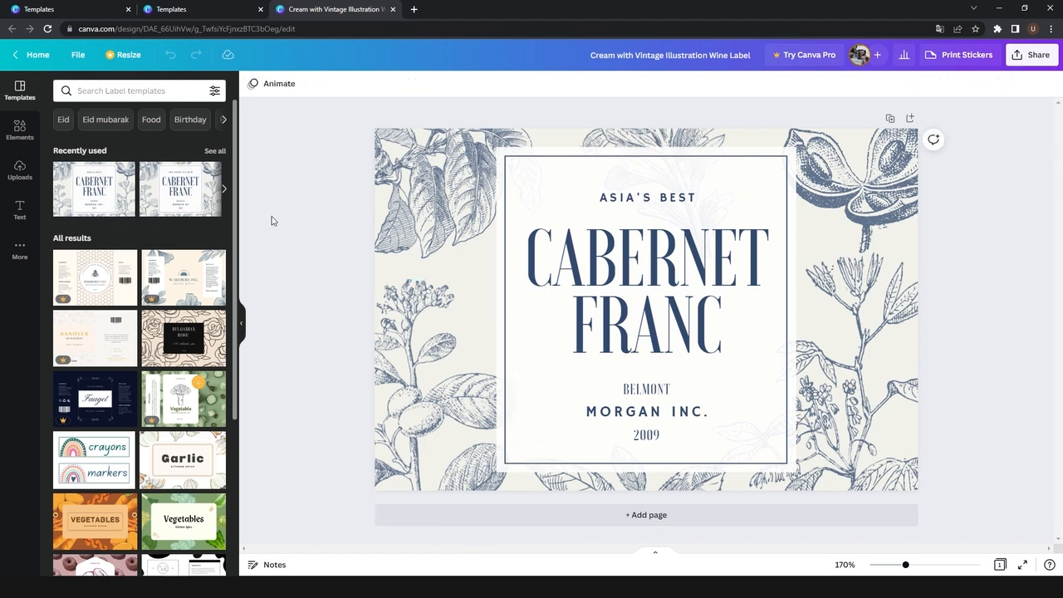
left_click(419, 359)
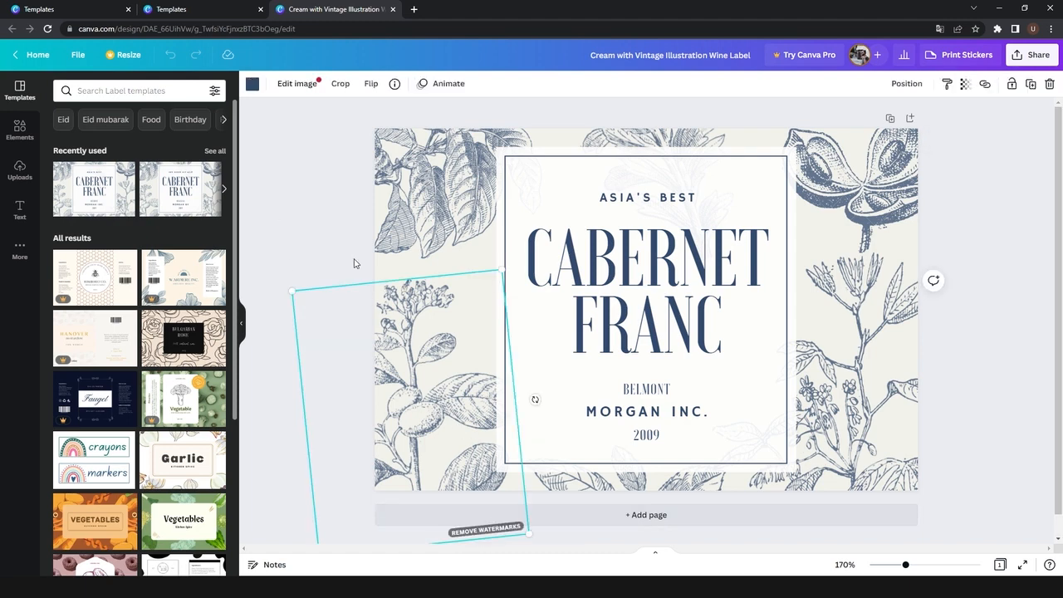
left_click(325, 219)
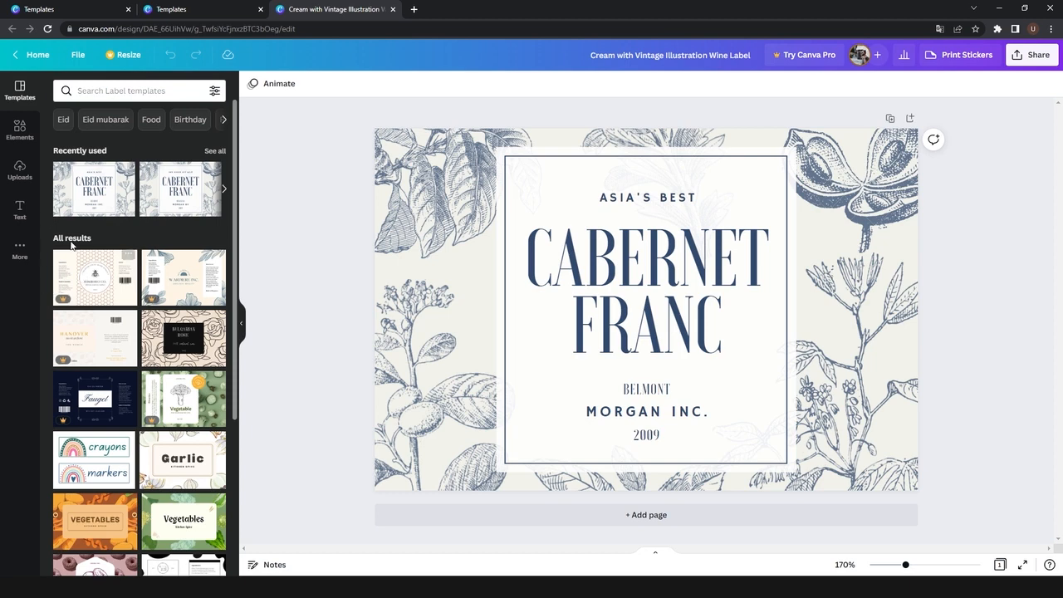
- Browse the available design elements, from shapes and graphics to charts, tables and frames, and check the uploads area
left_click(19, 129)
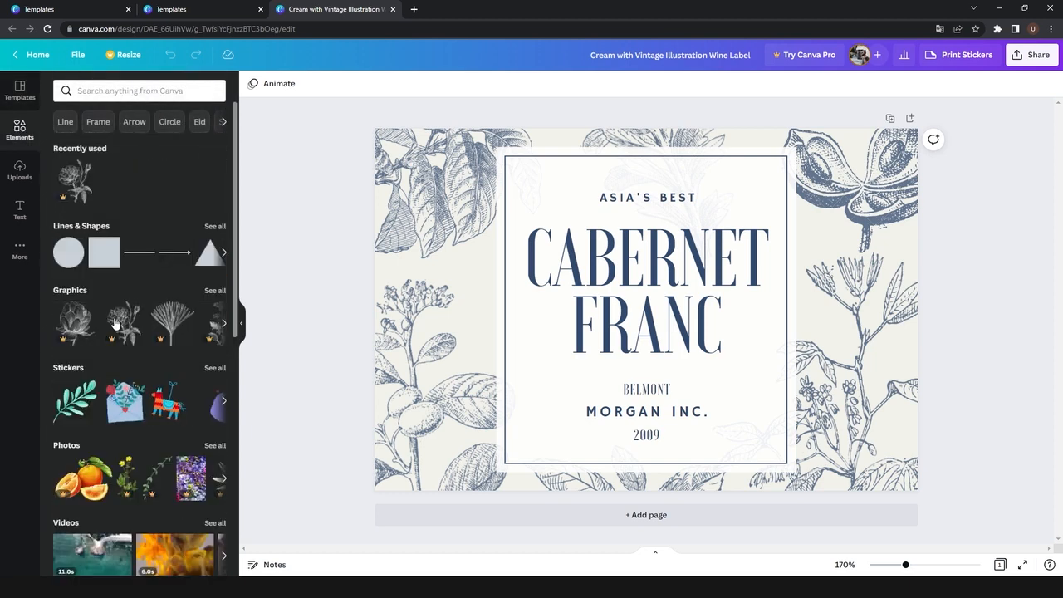
left_click(20, 171)
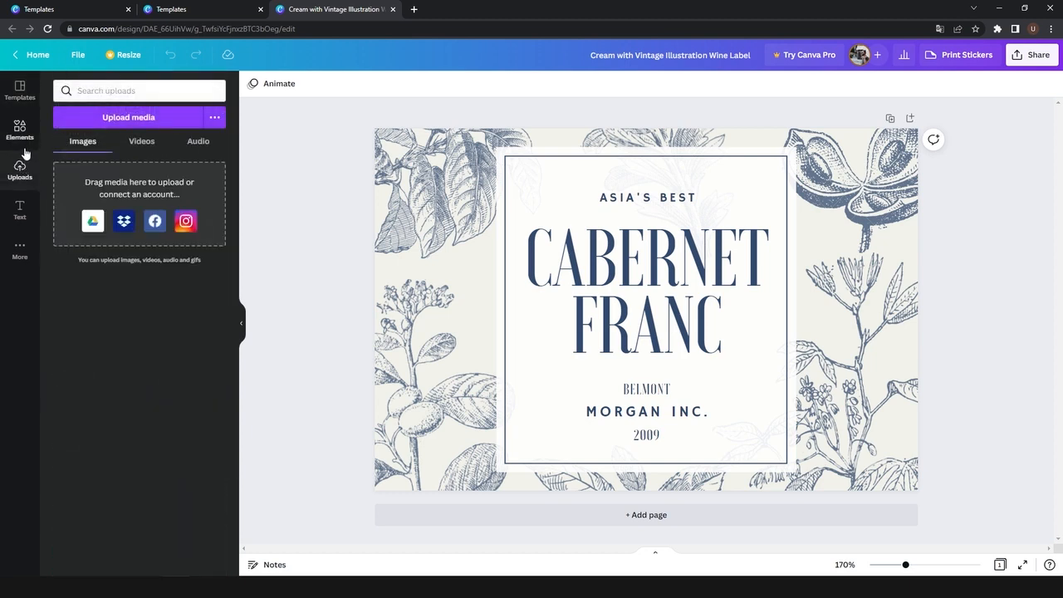
left_click(21, 135)
scroll(147, 303, "down", 10)
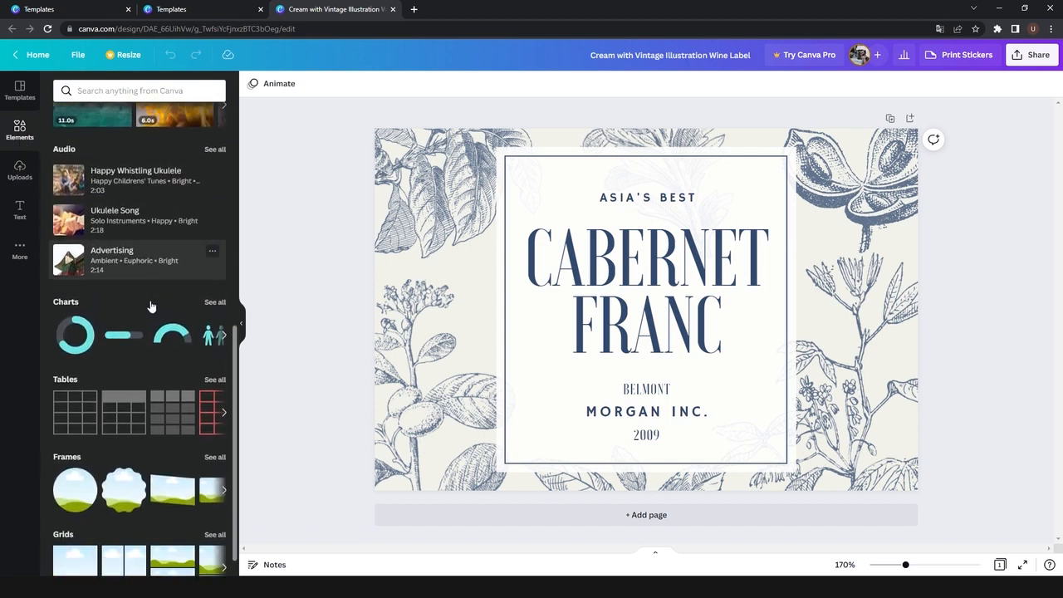
scroll(151, 307, "up", 8)
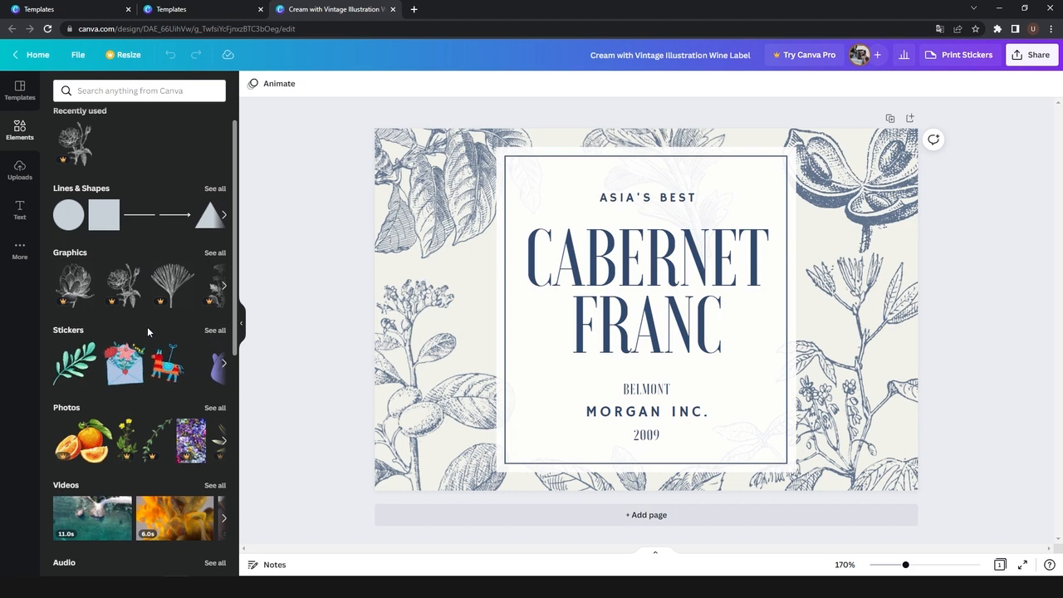
scroll(147, 326, "down", 5)
scroll(148, 327, "up", 6)
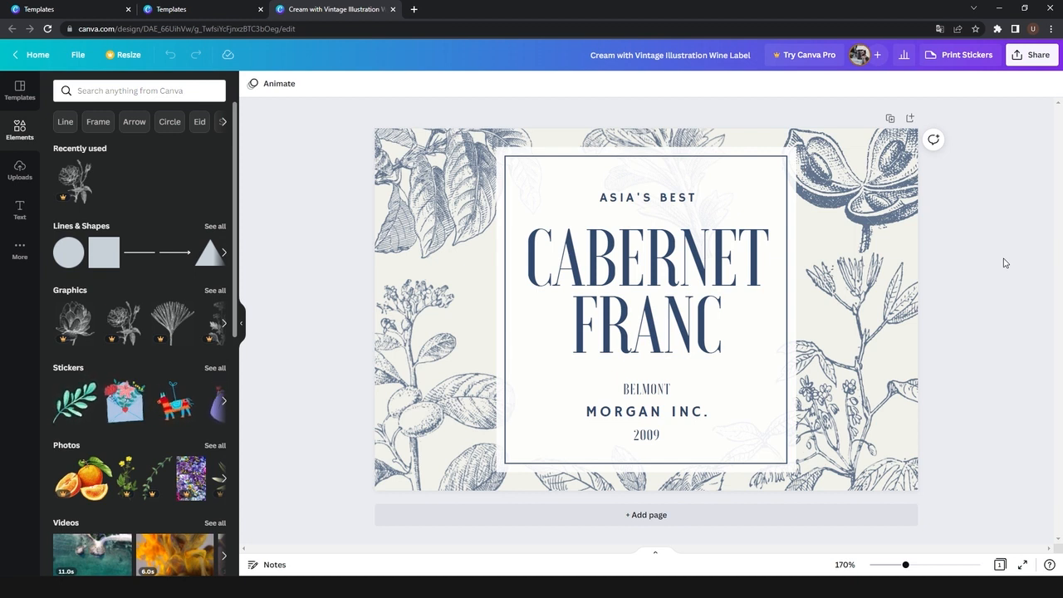
- Download the wine label as a free watermarked draft in PNG format
left_click(1035, 57)
left_click(888, 318)
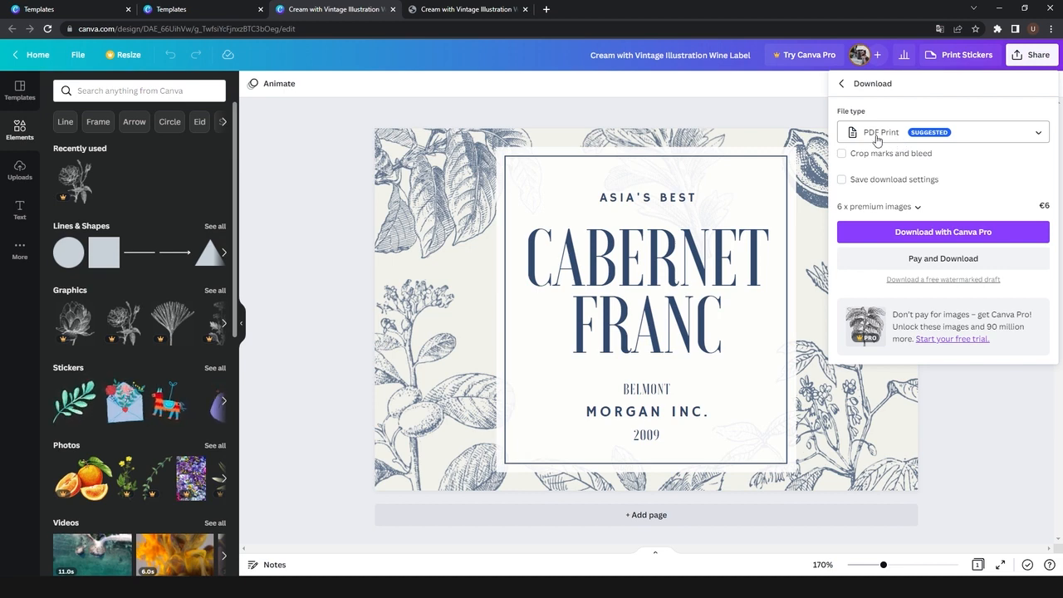
left_click(982, 133)
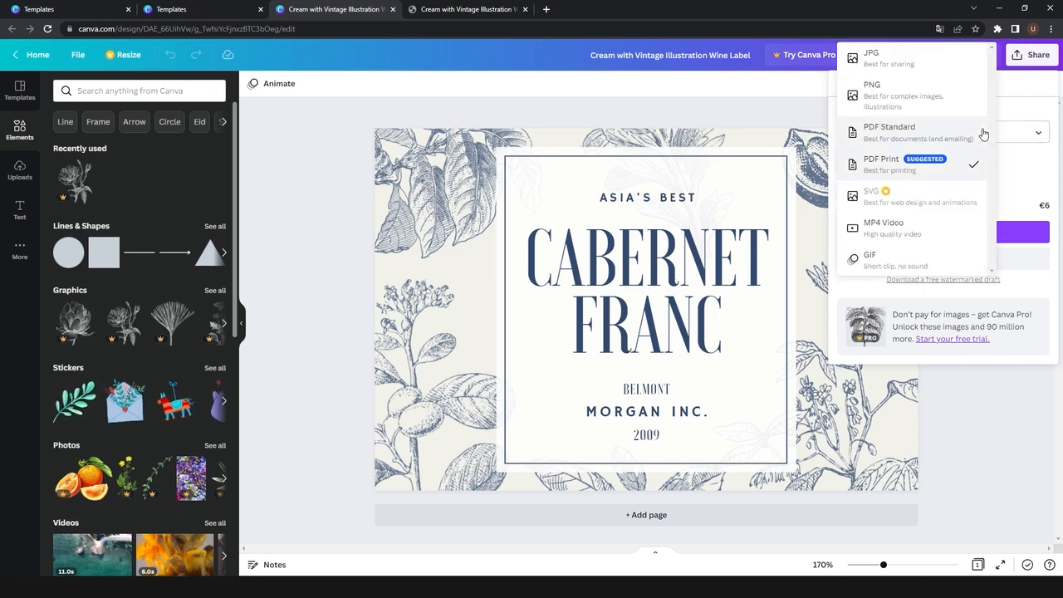
left_click(904, 99)
left_click(895, 132)
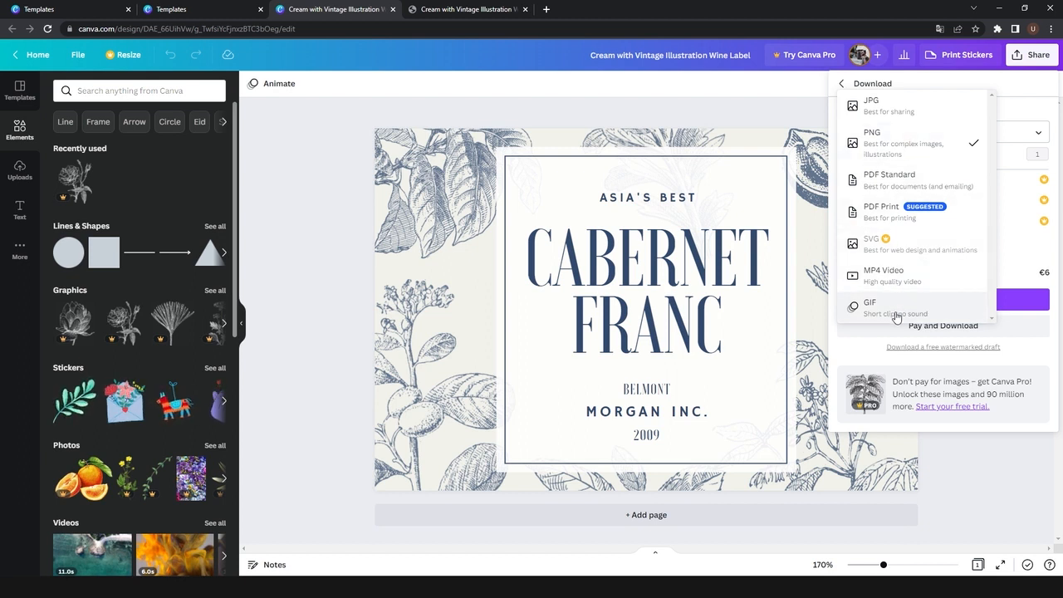
left_click(904, 143)
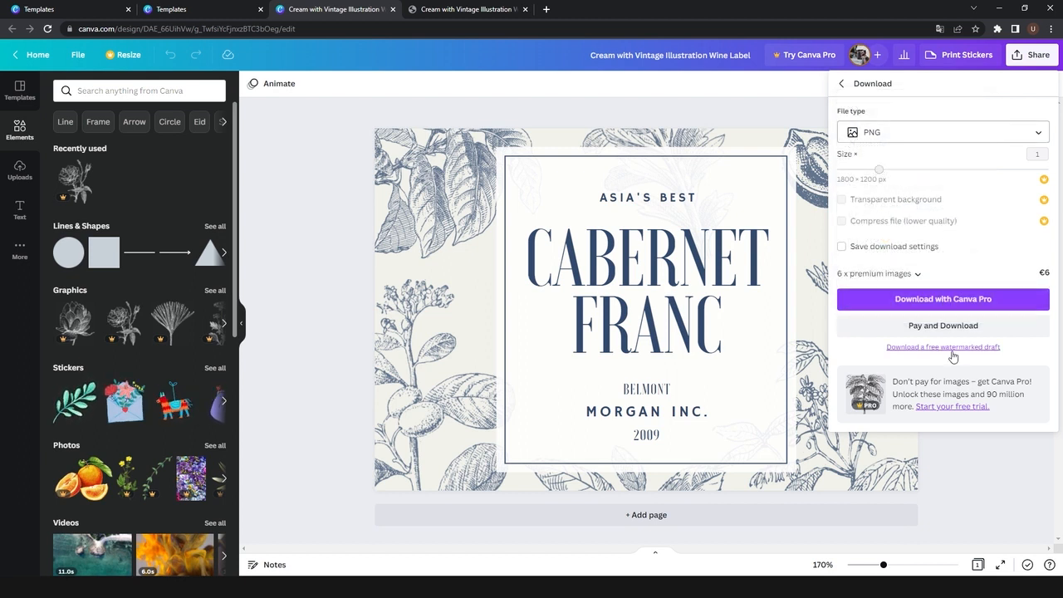
left_click(925, 348)
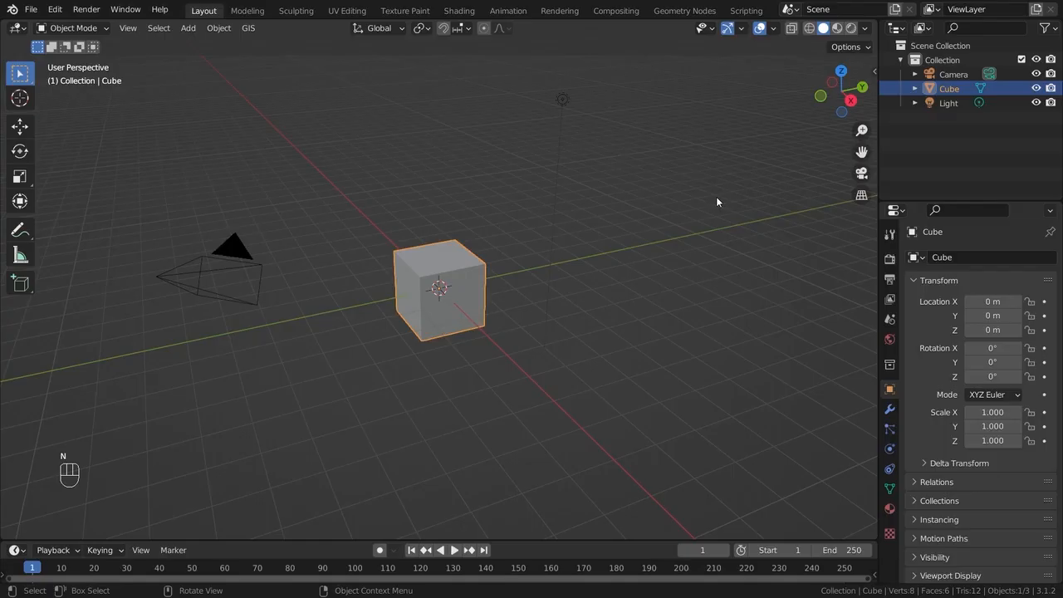
- Switch to Blender, delete the default cube and show the scene in front orthographic view
key("x")
left_click(434, 276)
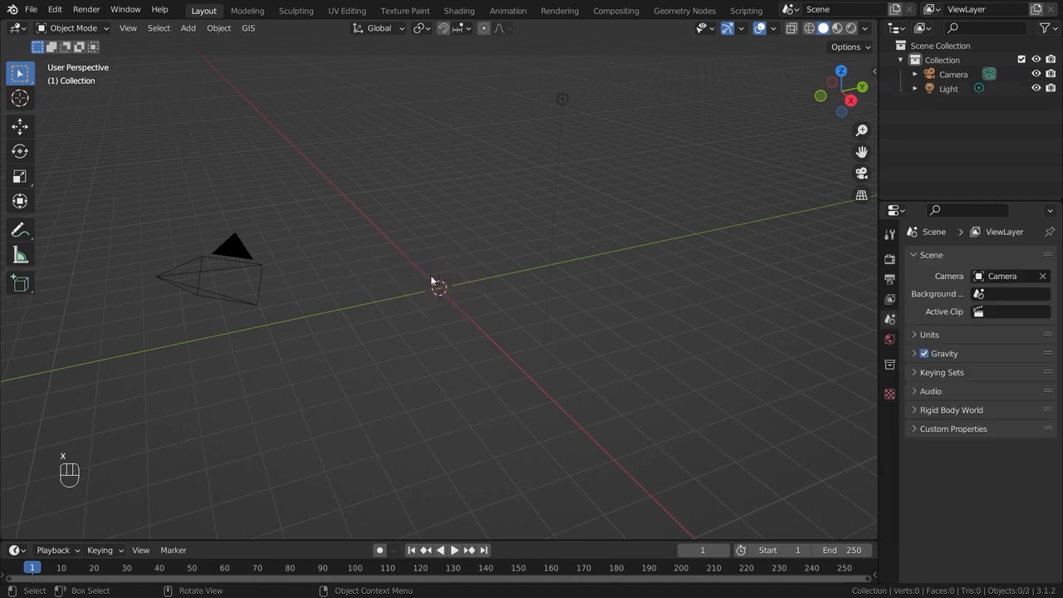
key("KP_1")
scroll(424, 284, "up", 6)
key("n")
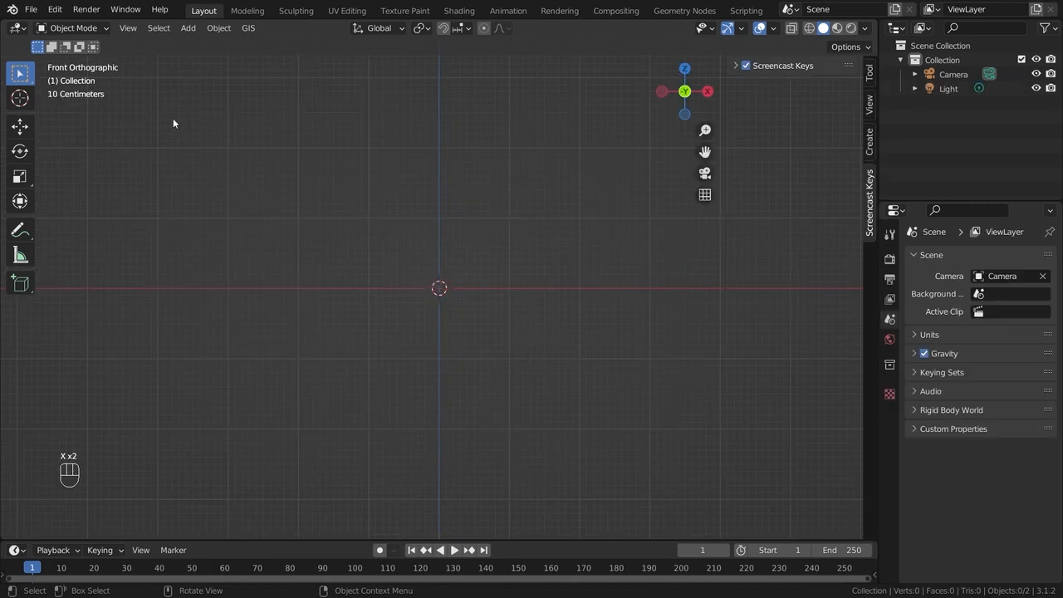
- Enable the Import-Export: Import Images as Planes add-on and save the preferences
left_click(31, 10)
mouse_move(55, 9)
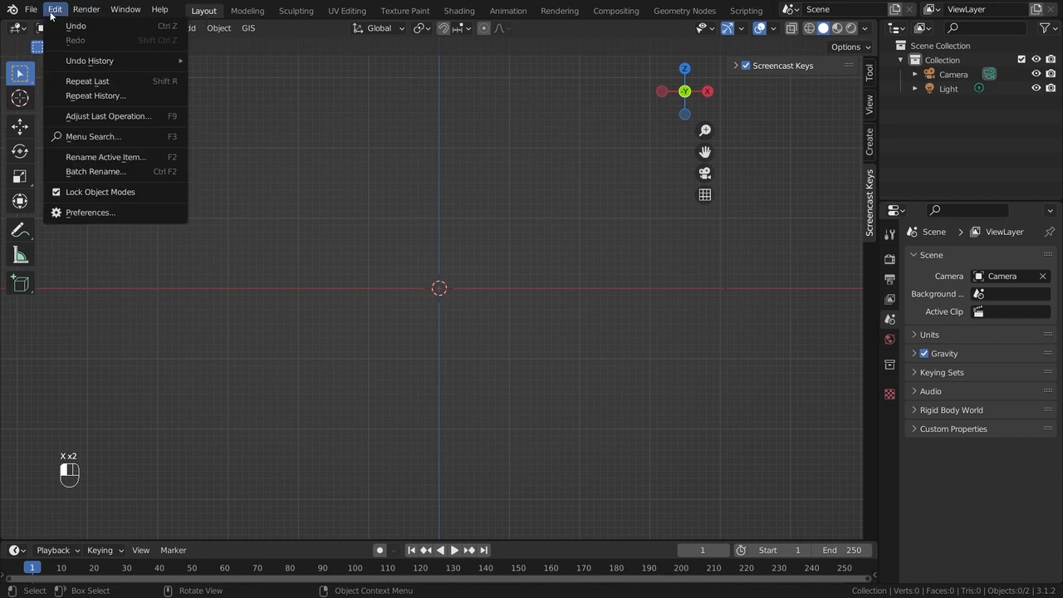
left_click(90, 213)
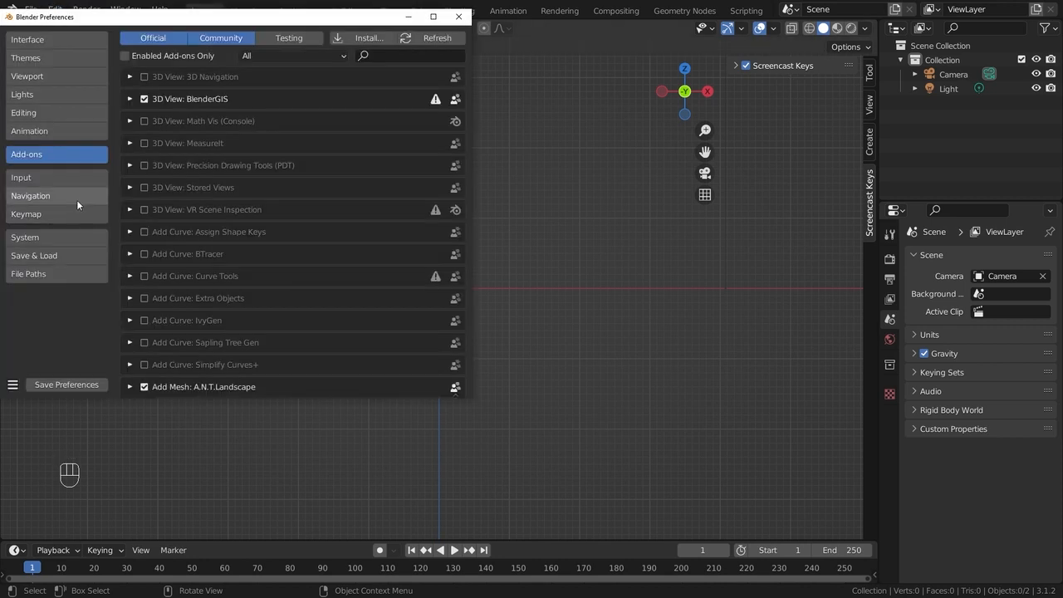
left_click(424, 57)
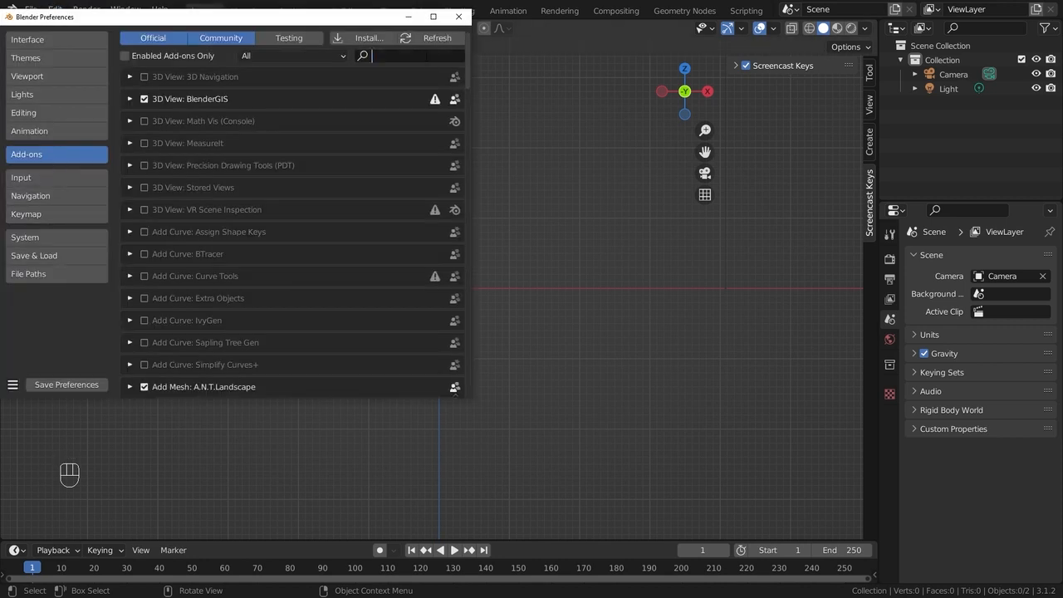
type("ima")
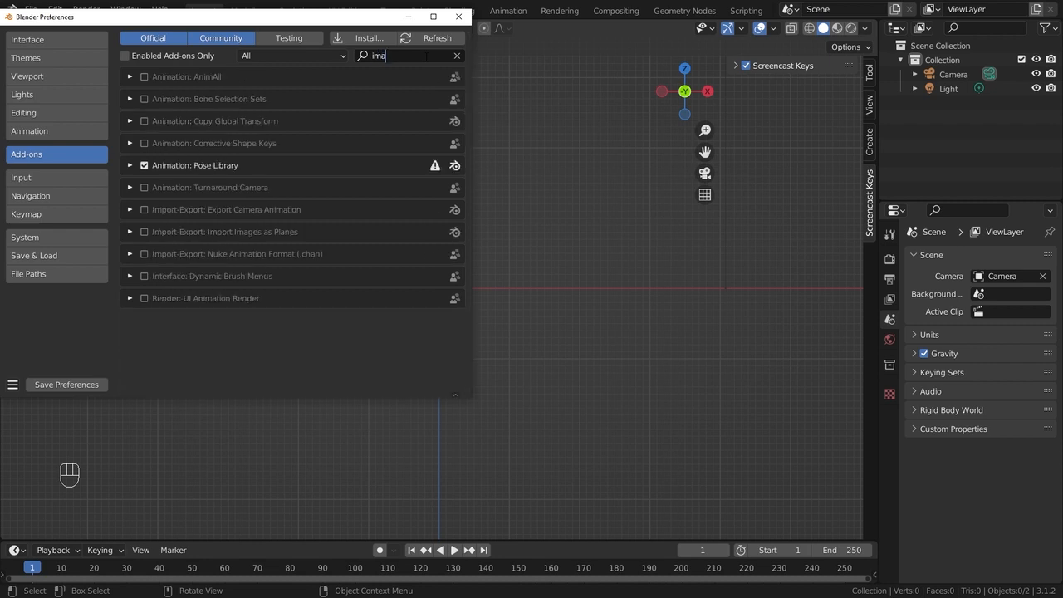
type("ge")
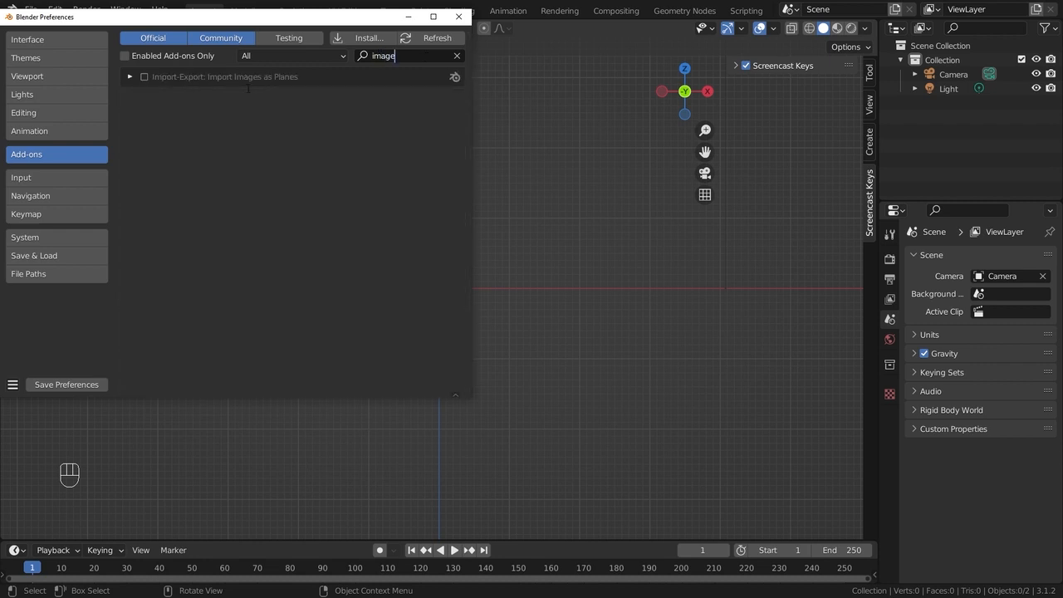
left_click(143, 78)
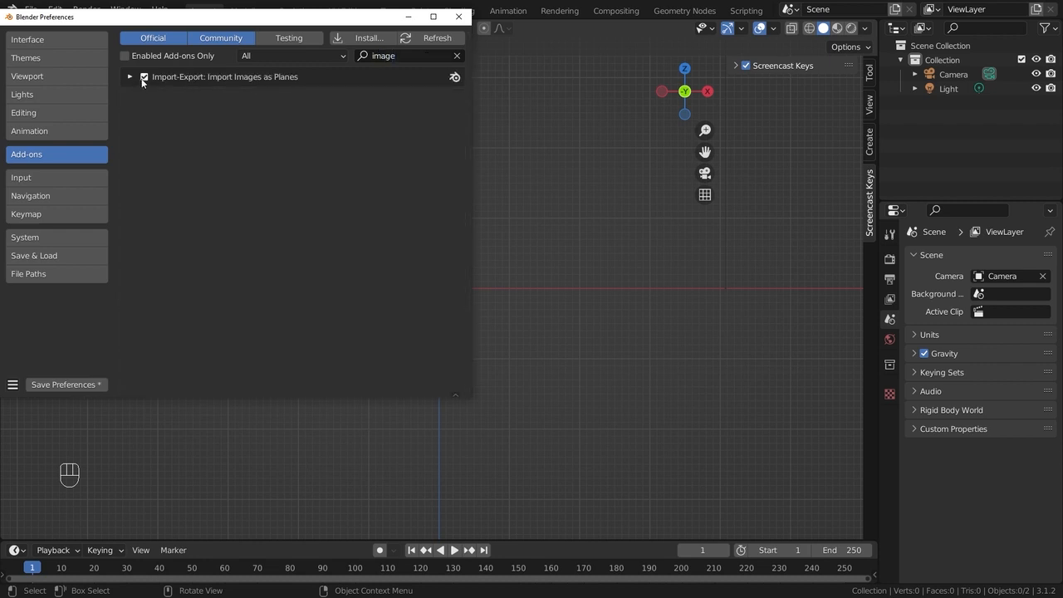
left_click(66, 385)
left_click(459, 17)
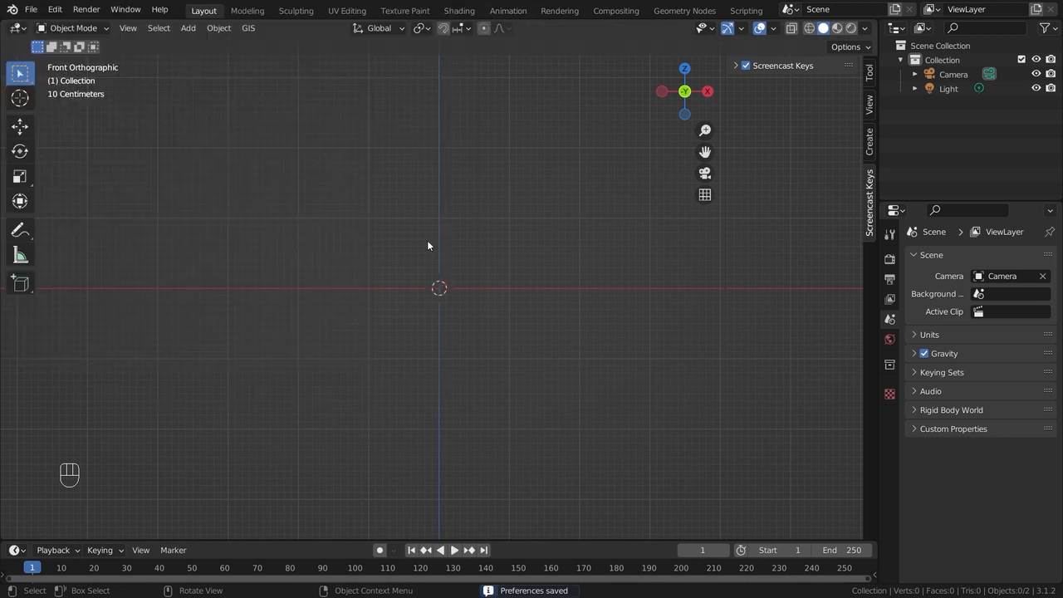
- Import the Cream with Vintage Illustration Wine Label PNG into the scene as an image plane
key("shift+a")
mouse_move(425, 246)
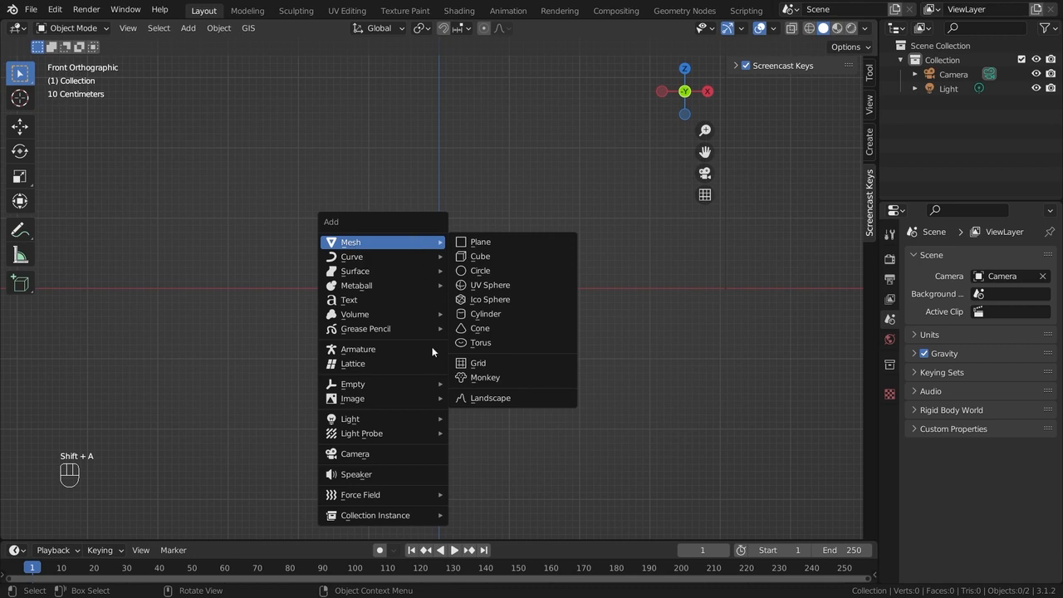
mouse_move(414, 400)
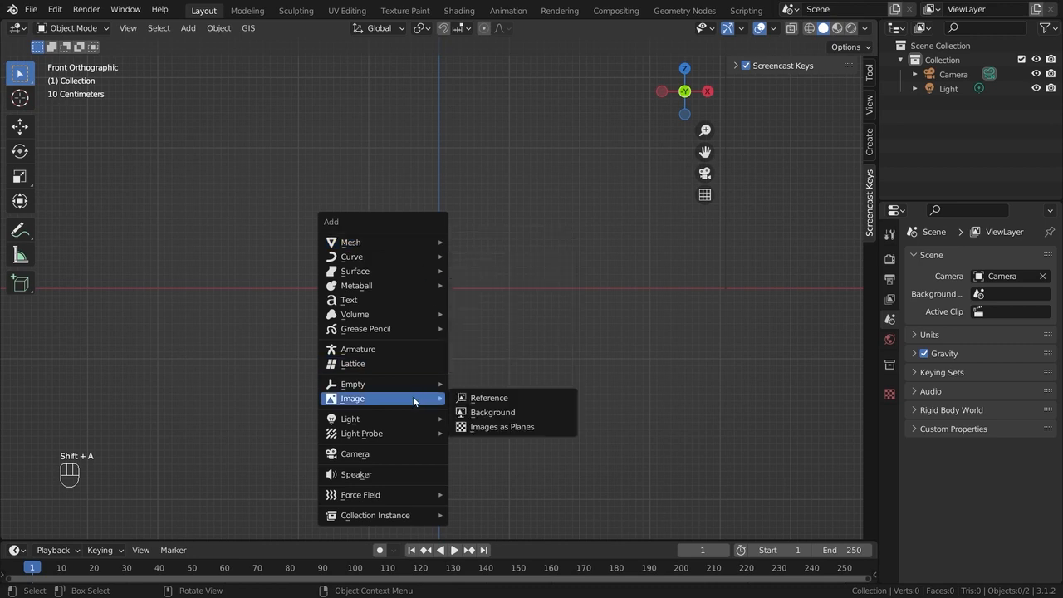
left_click(491, 427)
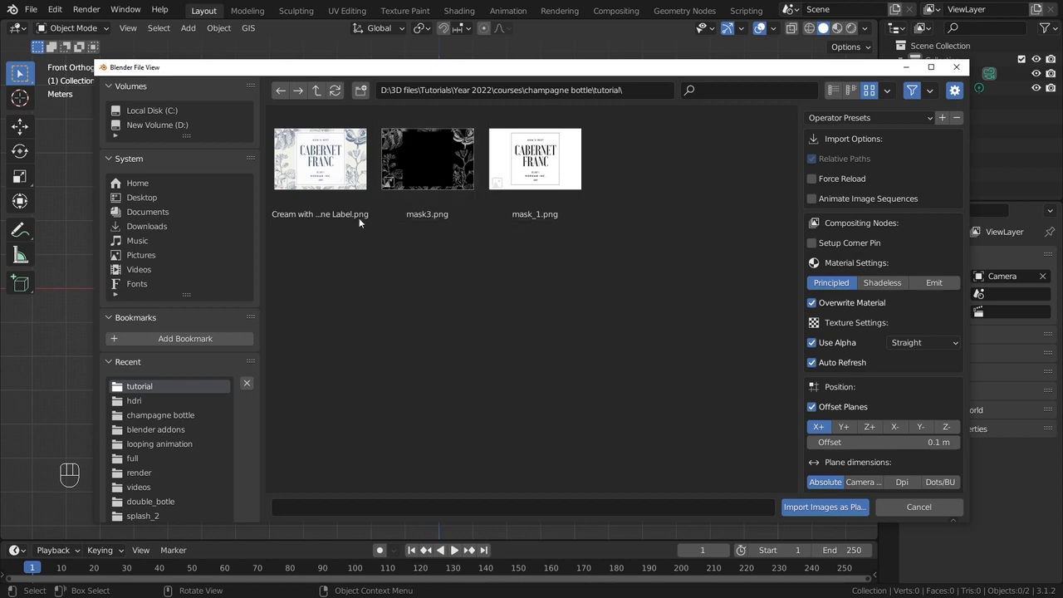
double_click(321, 173)
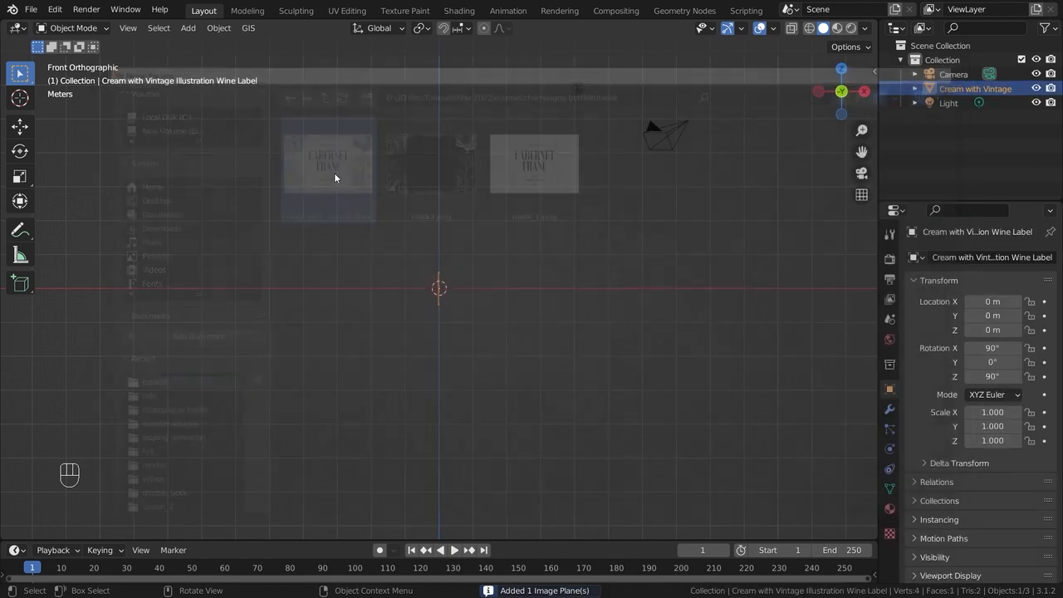
scroll(439, 279, "up", 8)
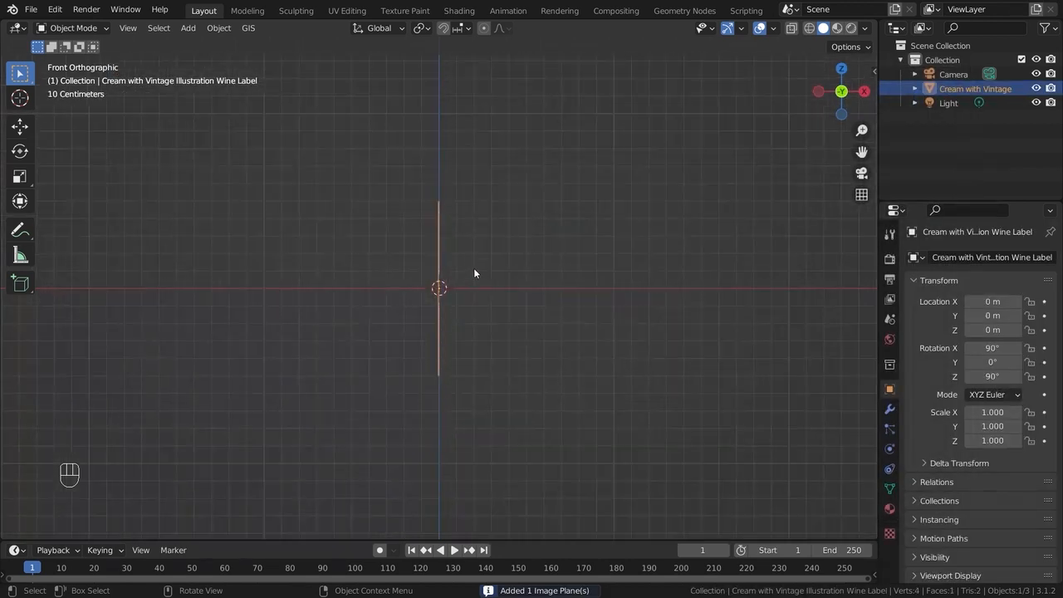
- Rotate the wine label plane 90° about the Z axis and display the scene in Material Preview shading
key("r")
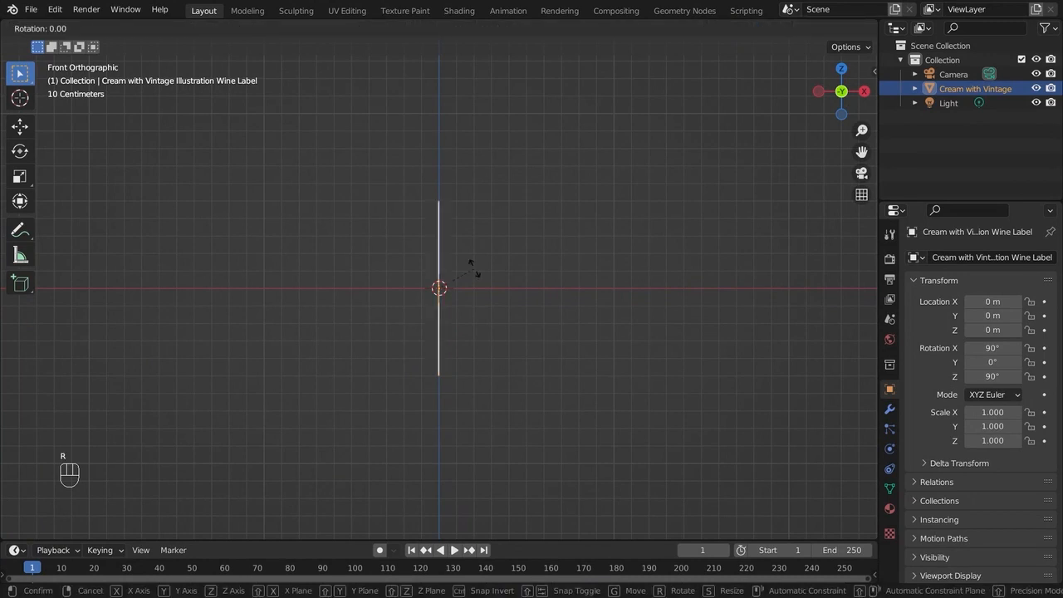
key("KP_9")
key("KP_0")
key("z")
key("KP_Enter")
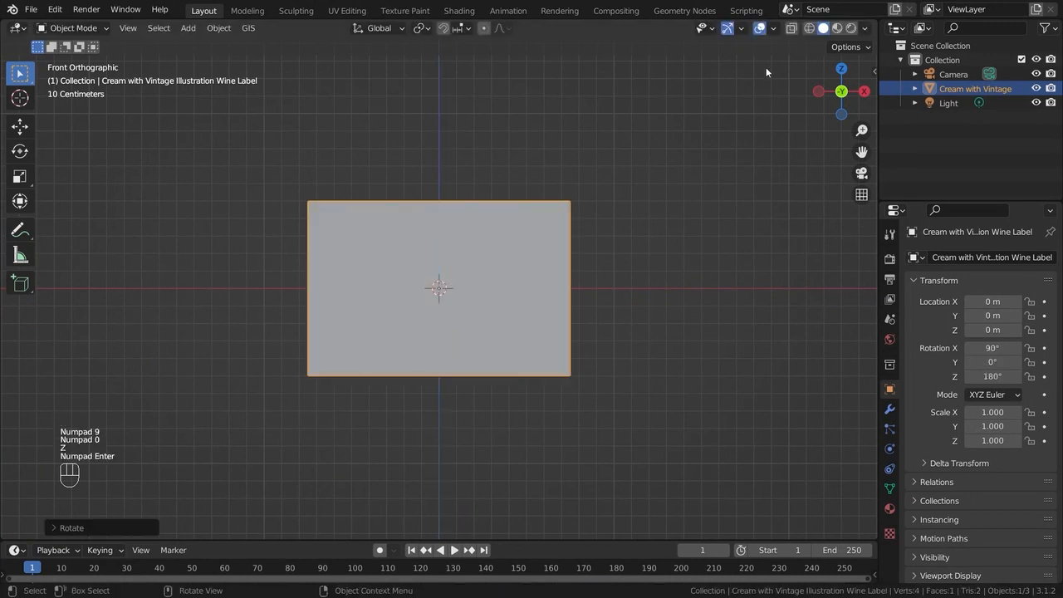
left_click(839, 28)
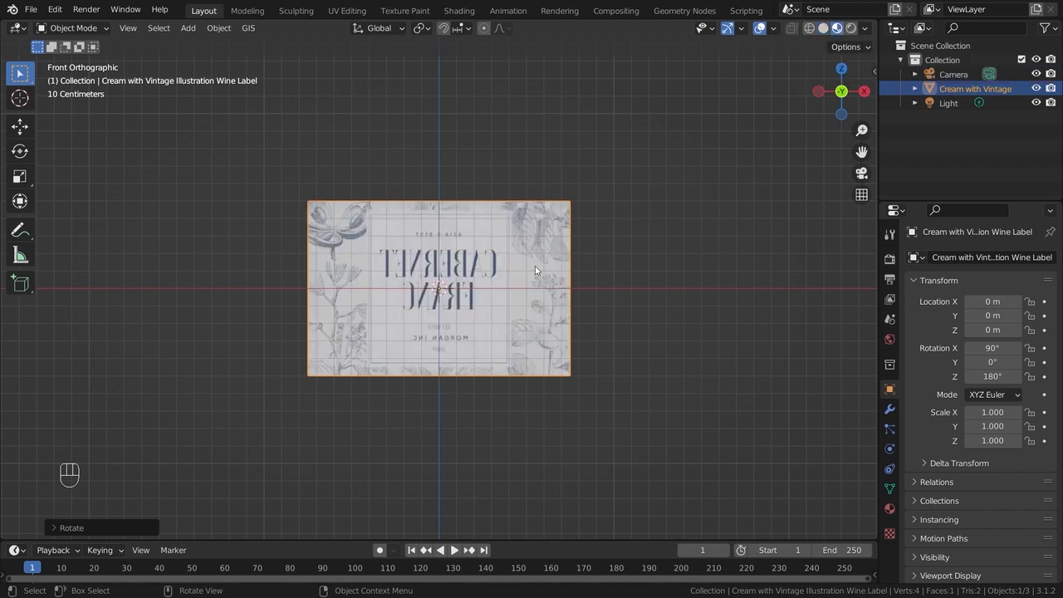
- Rotate the wine label plane 180° about the Z axis so its mirrored text reads correctly from the front
scroll(512, 267, "up", 2)
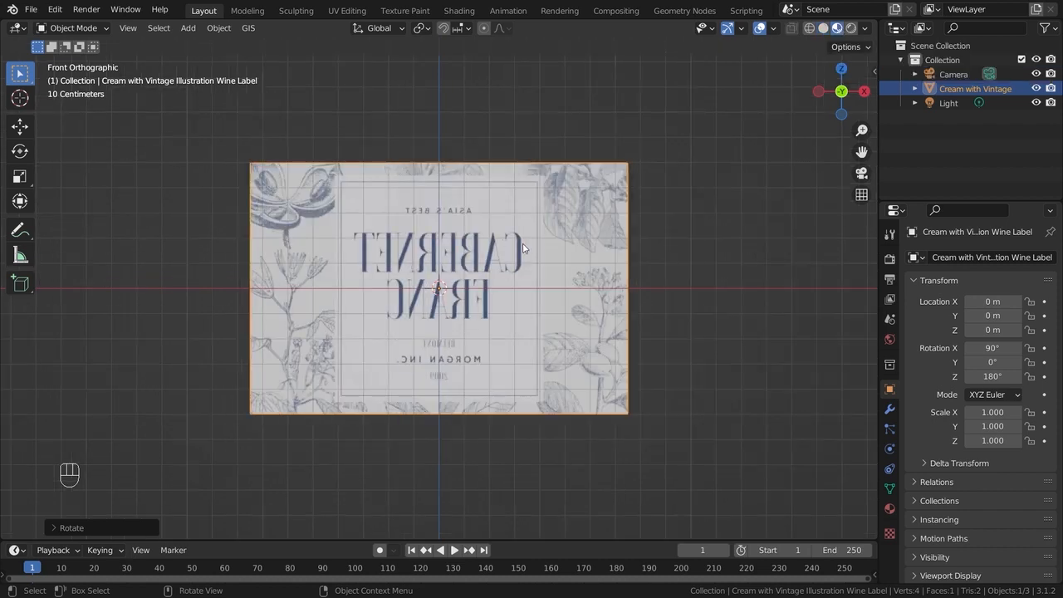
key("r")
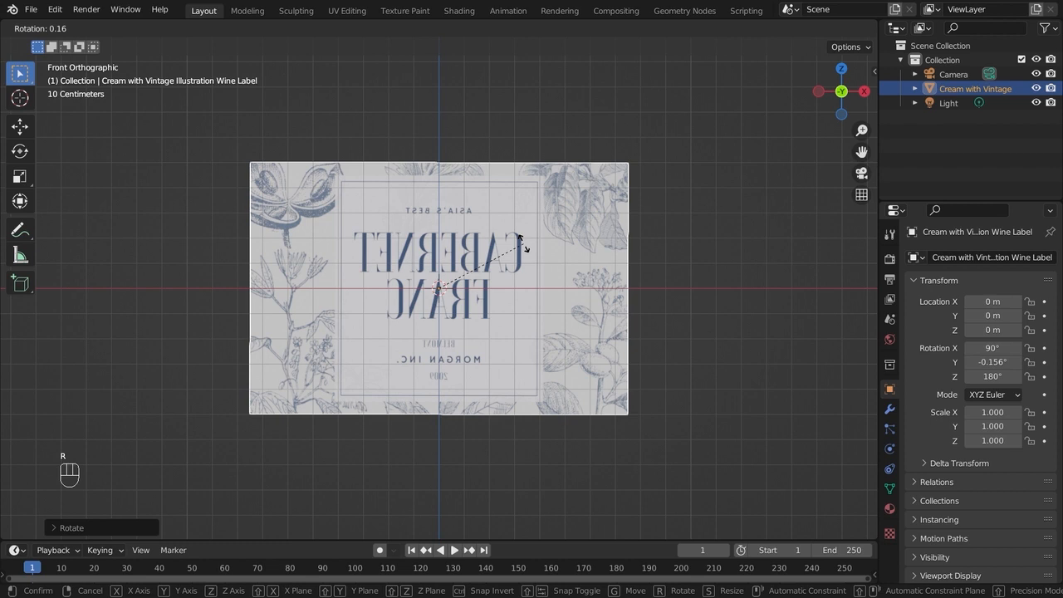
key("z")
key("KP_1")
key("KP_8")
key("KP_0")
key("KP_Enter")
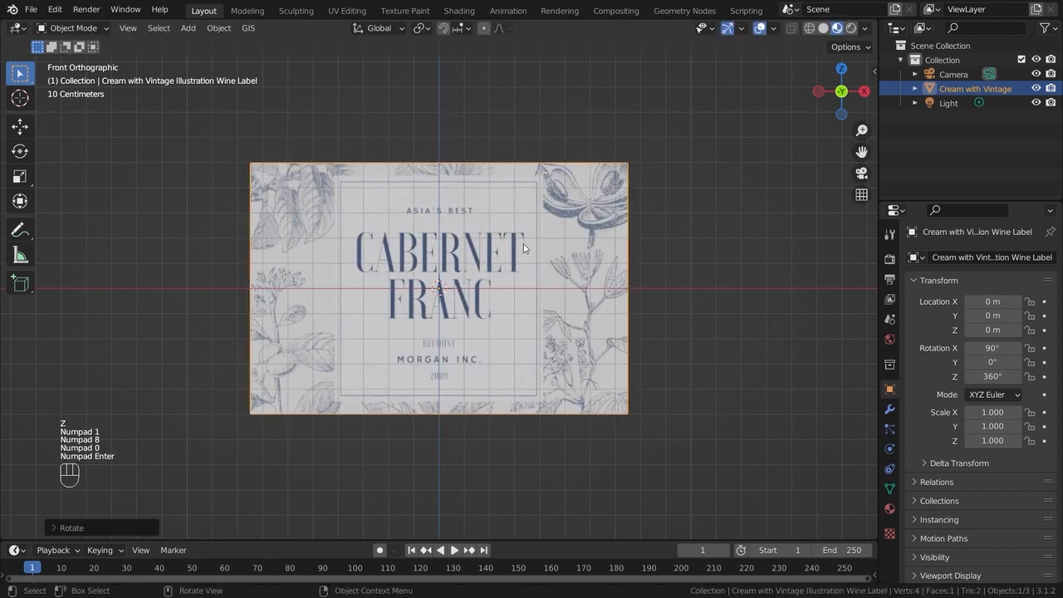
- Change to the Shading workspace, frame the label plane in front orthographic view and display it in Rendered shading
left_click(457, 11)
middle_click_drag(506, 170, 550, 158)
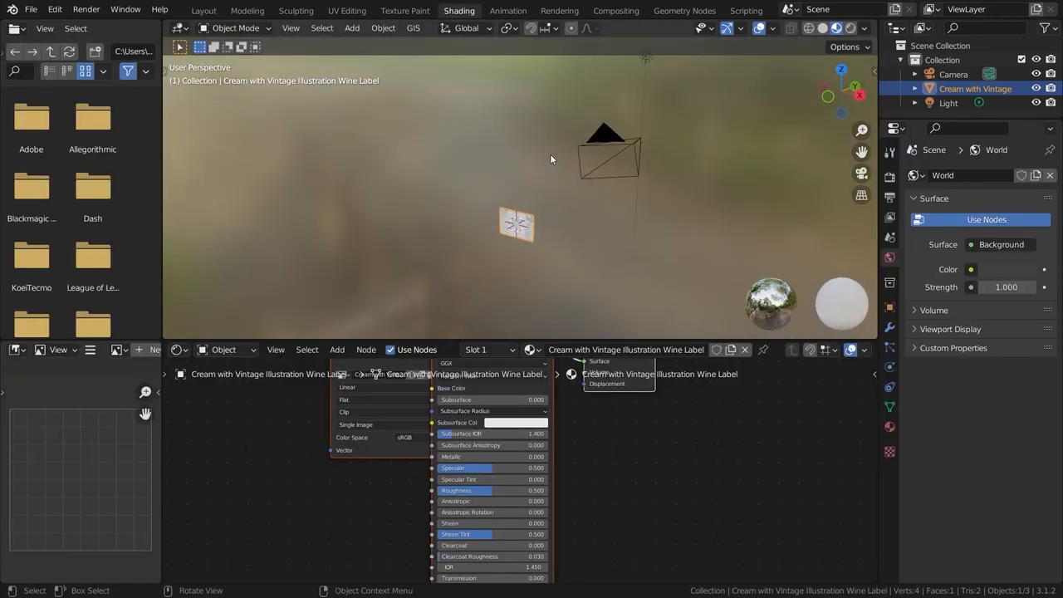
key("KP_1")
key("KP_Decimal")
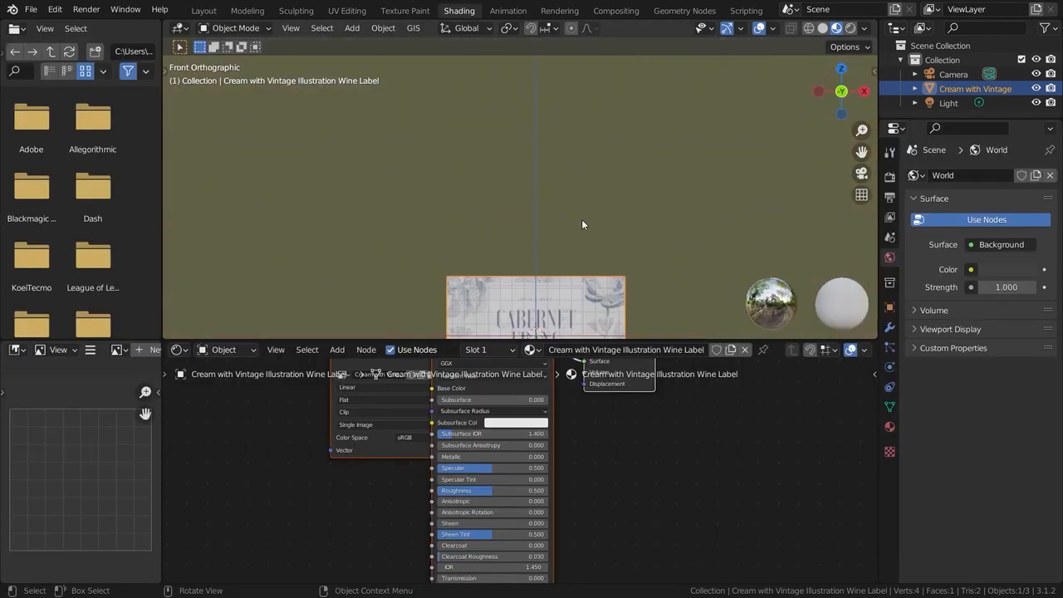
scroll(571, 119, "up", 6)
scroll(572, 119, "down", 2)
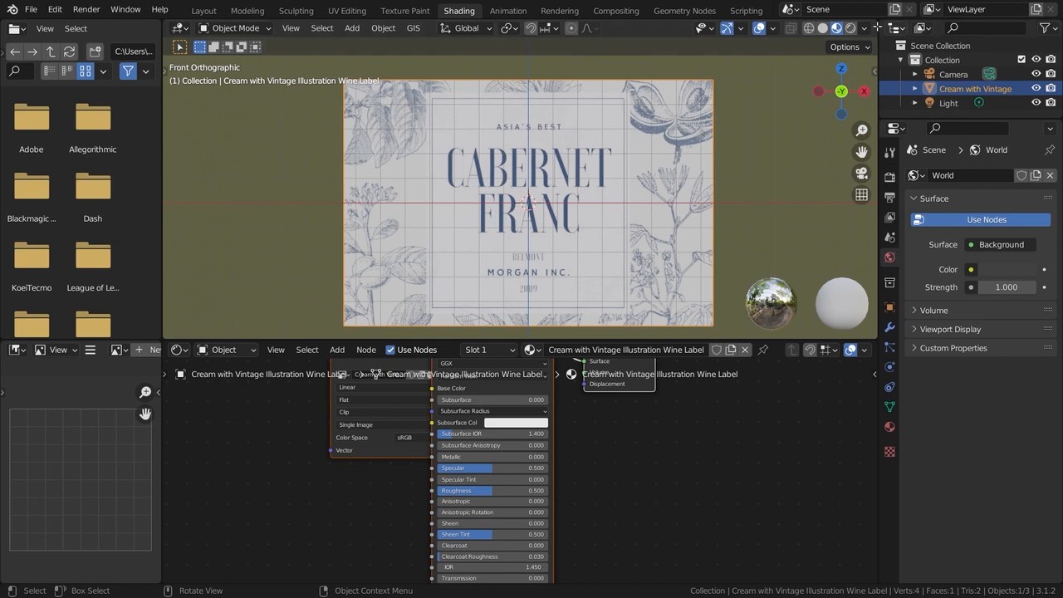
left_click(824, 28)
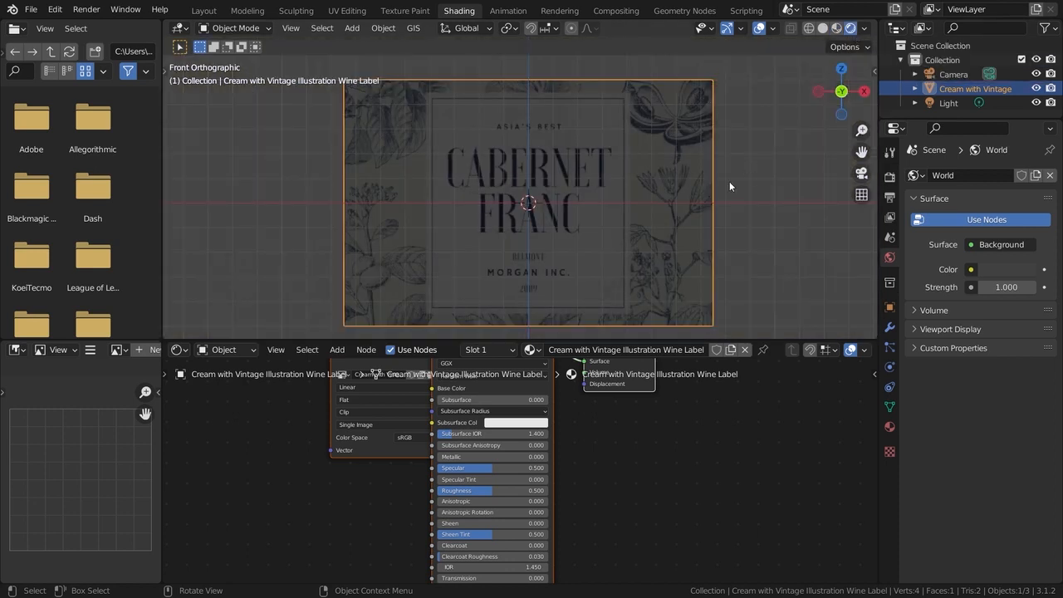
- Set the render engine to Cycles and its device to GPU Compute
left_click(890, 177)
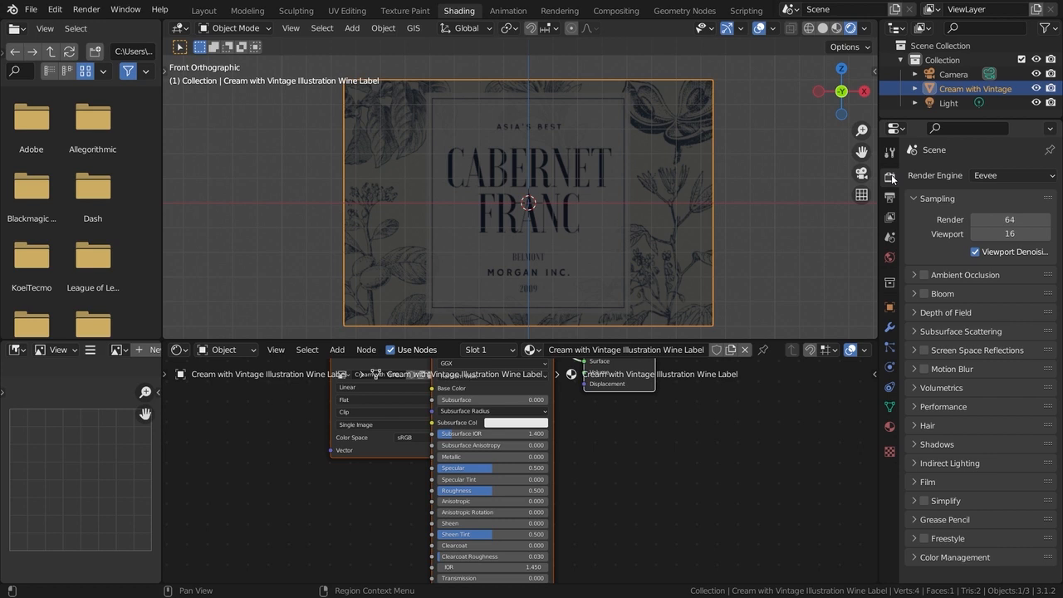
left_click(991, 180)
left_click(996, 223)
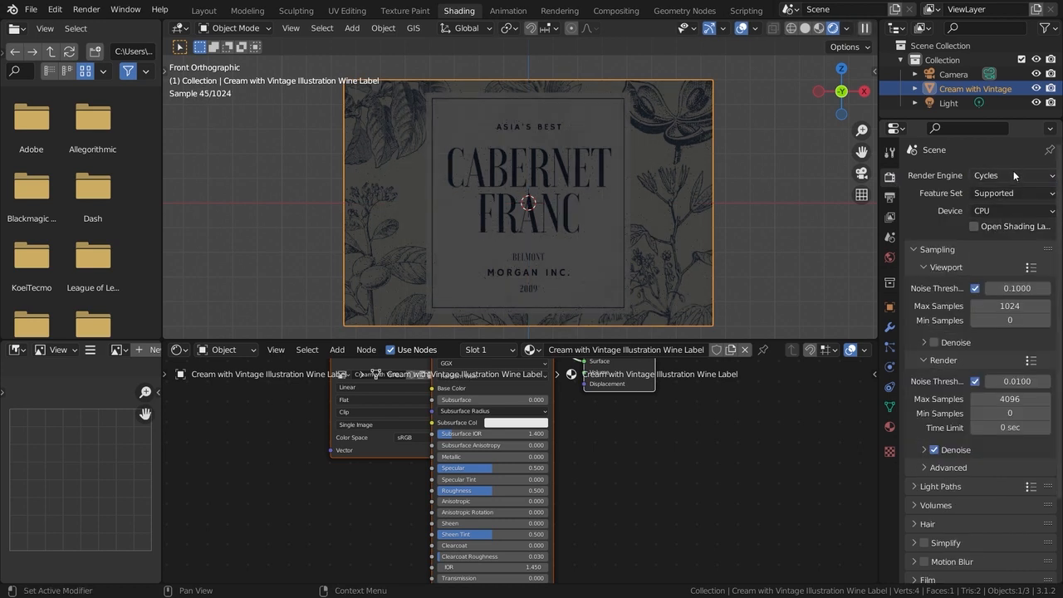
left_click(988, 212)
left_click(990, 243)
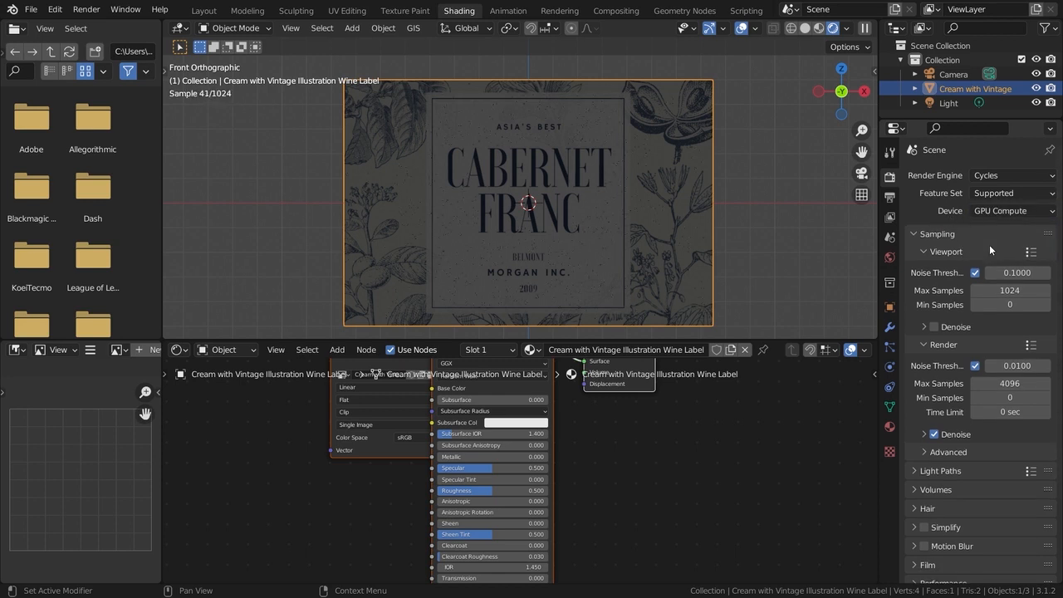
- Move the label's image texture node clear of the Principled BSDF node so their connections show, and select the Principled BSDF
middle_click_drag(303, 449, 338, 547)
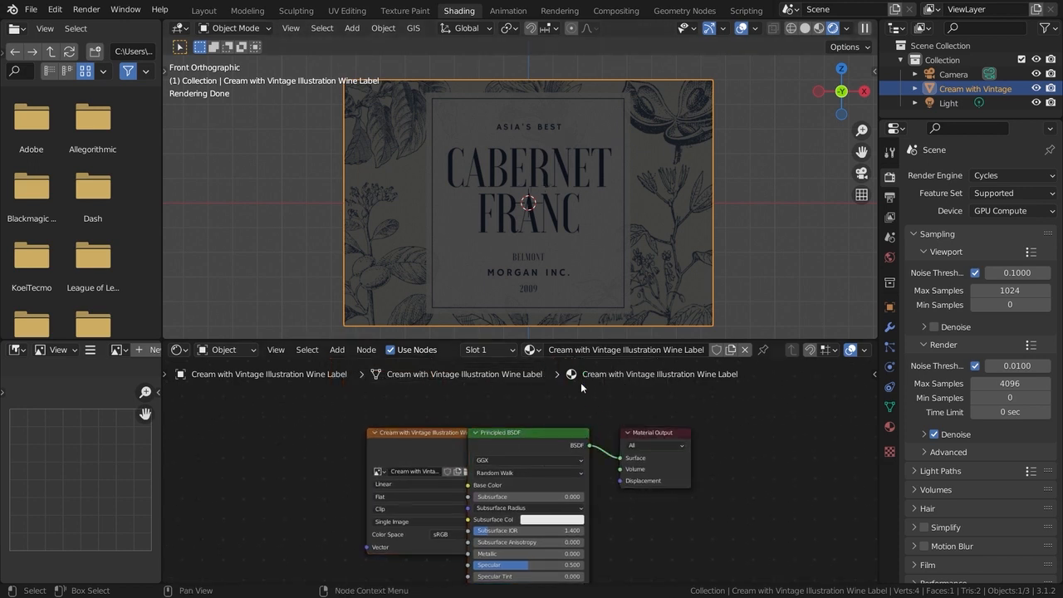
left_click_drag(436, 438, 311, 446)
scroll(325, 435, "down", 6)
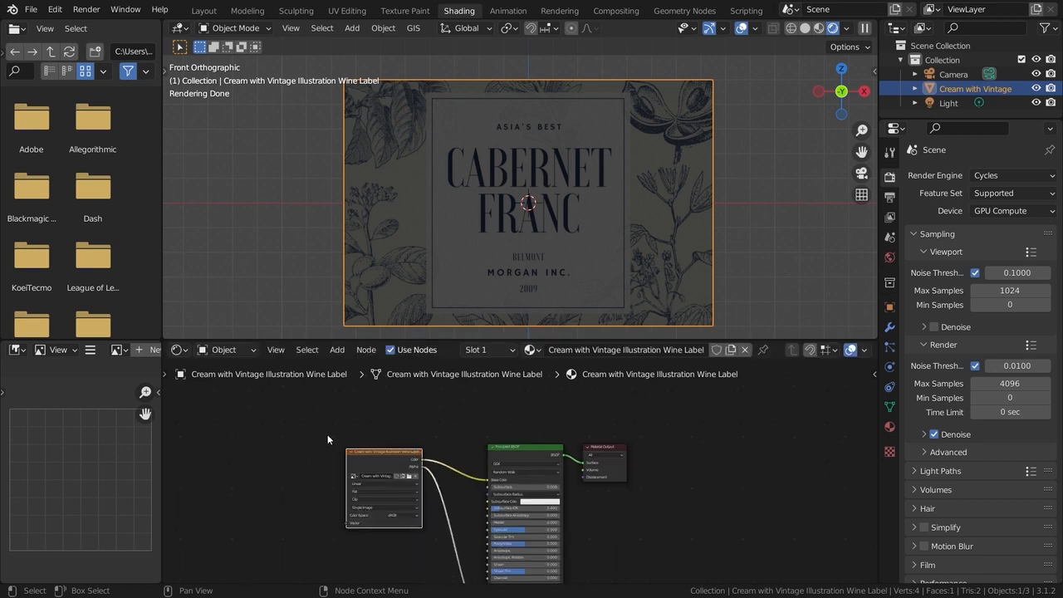
middle_click_drag(426, 470, 391, 415)
scroll(411, 409, "up", 1)
scroll(391, 415, "up", 2)
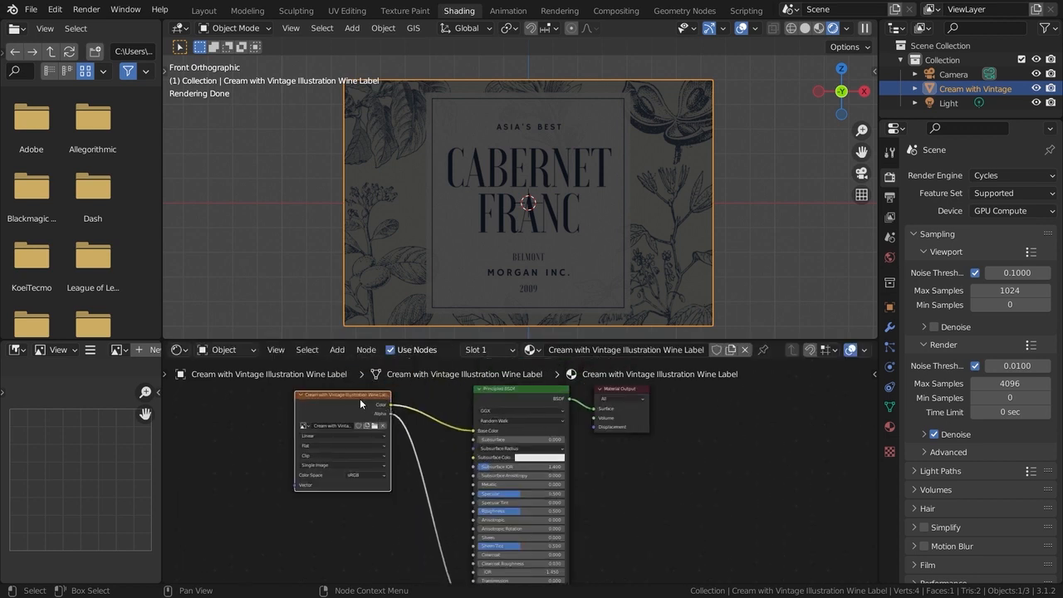
left_click(527, 397)
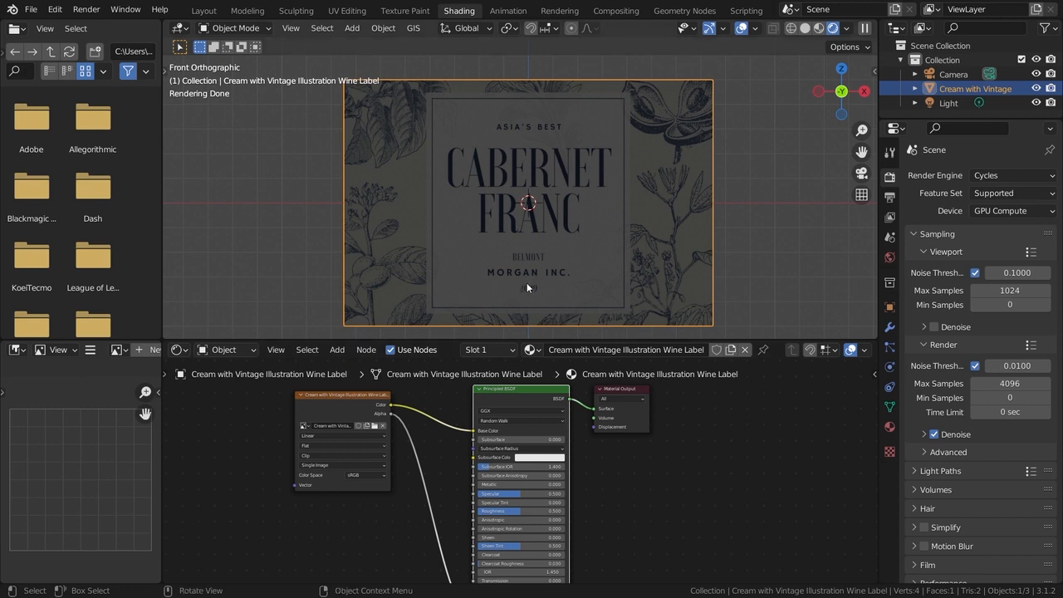
- Move the scene light in front of and close to the wine label plane, and return to front orthographic view
middle_click_drag(526, 270, 646, 206)
scroll(573, 218, "down", 5)
left_click(577, 71)
middle_click_drag(577, 71, 607, 171)
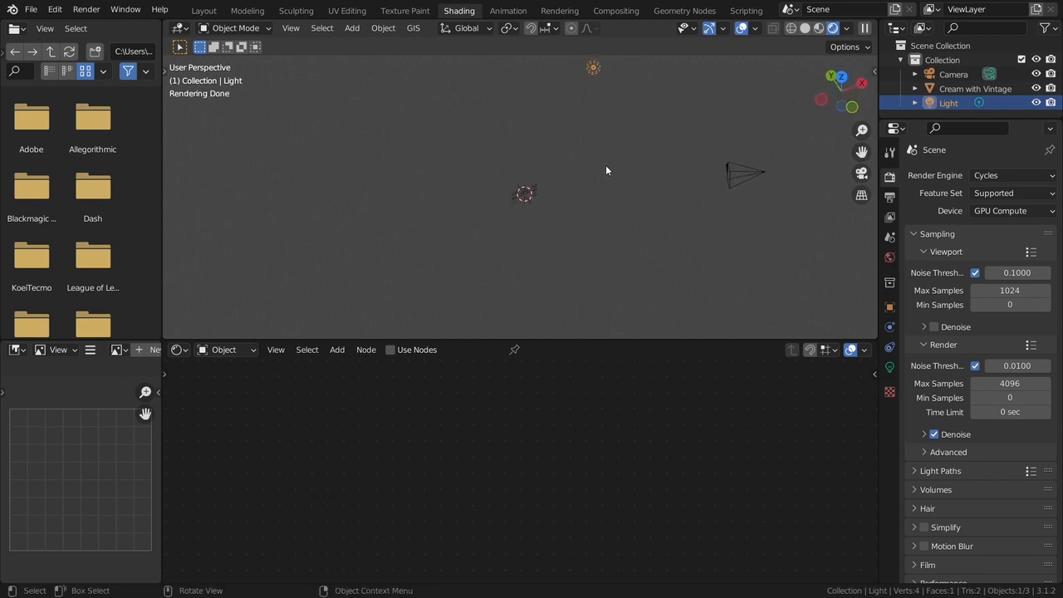
key("g")
left_click(622, 281)
middle_click_drag(622, 281, 645, 196)
key("g")
left_click(643, 209)
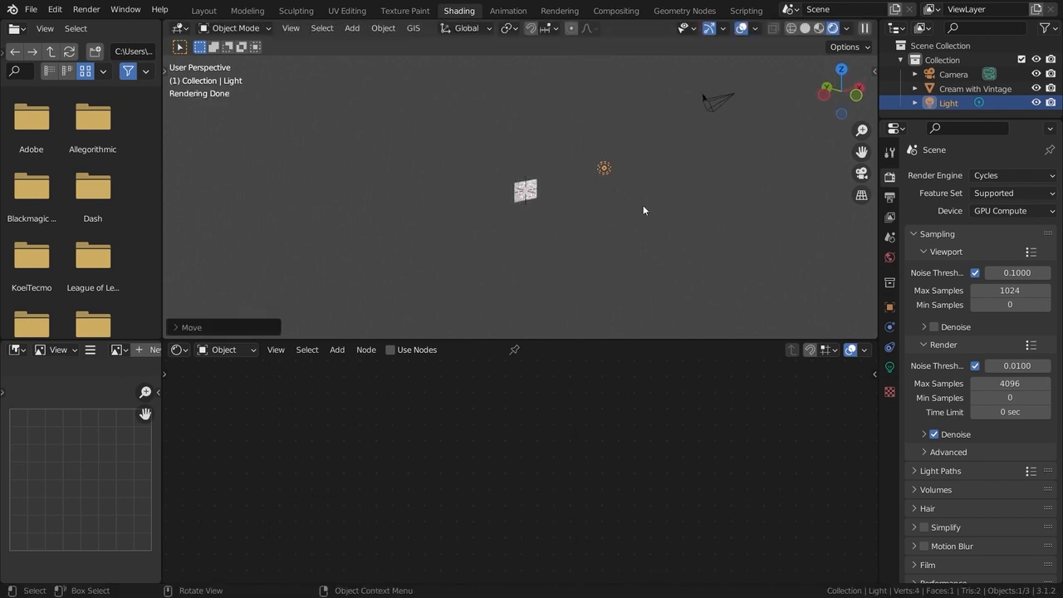
key("KP_0")
key("KP_1")
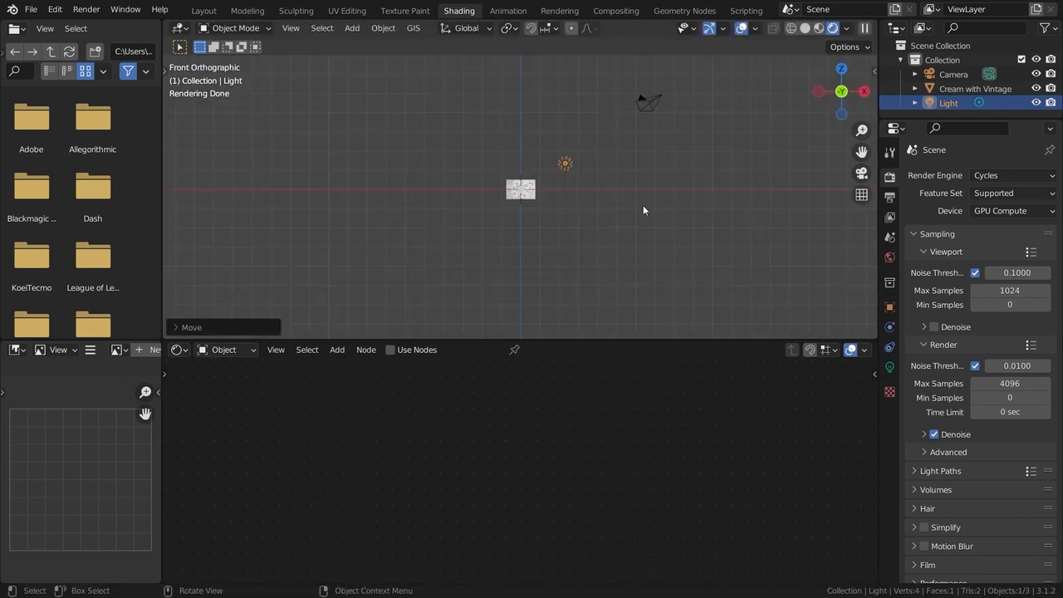
- Disconnect the image texture's Alpha output from the Principled BSDF's Alpha input in the wine label material
scroll(636, 196, "up", 8)
scroll(636, 196, "up", 5)
middle_click_drag(636, 196, 662, 202)
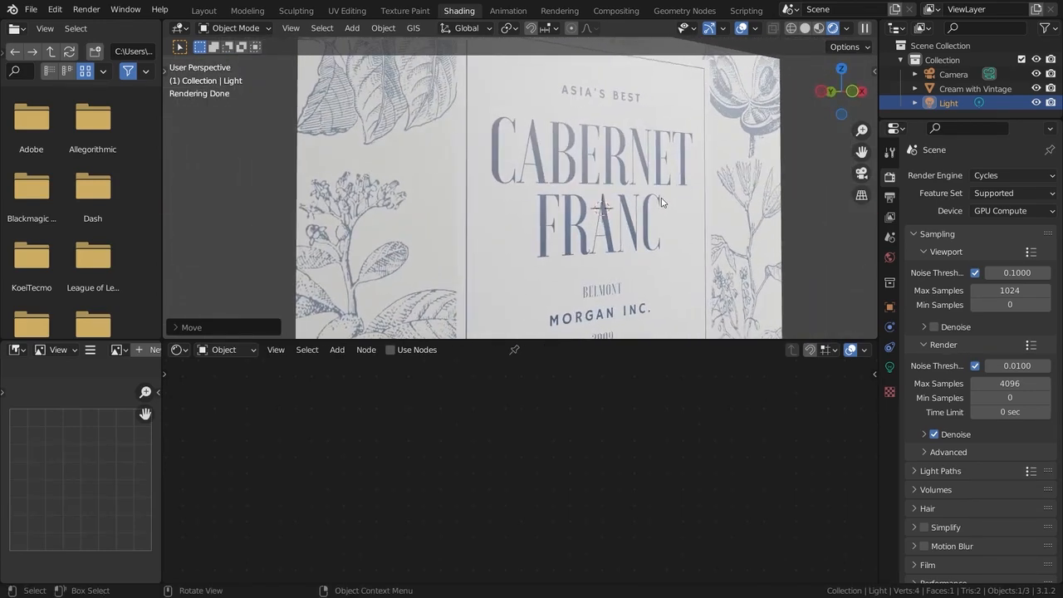
left_click(576, 261)
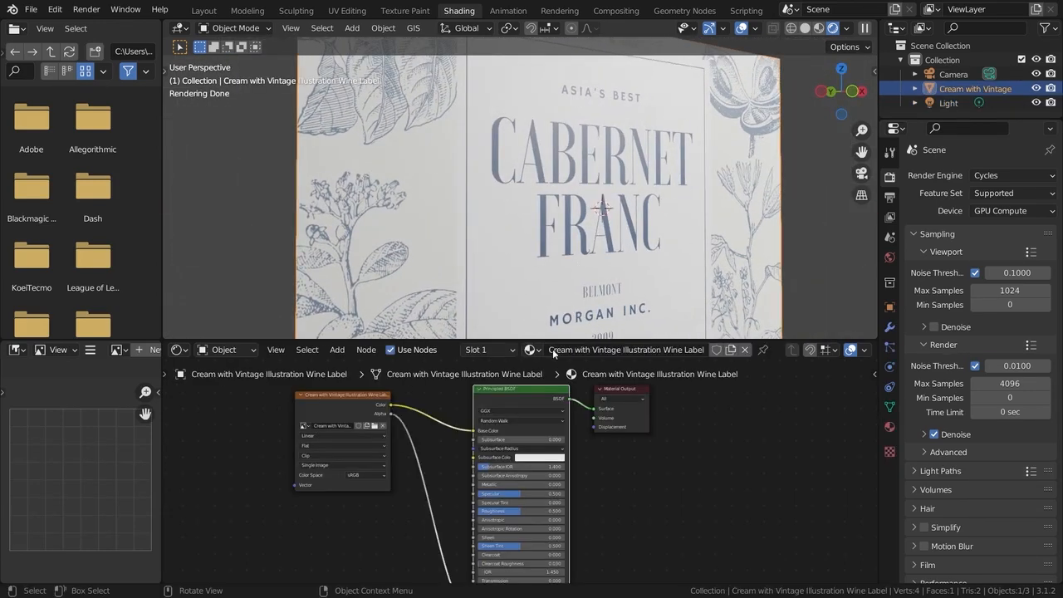
middle_click_drag(414, 511, 402, 457)
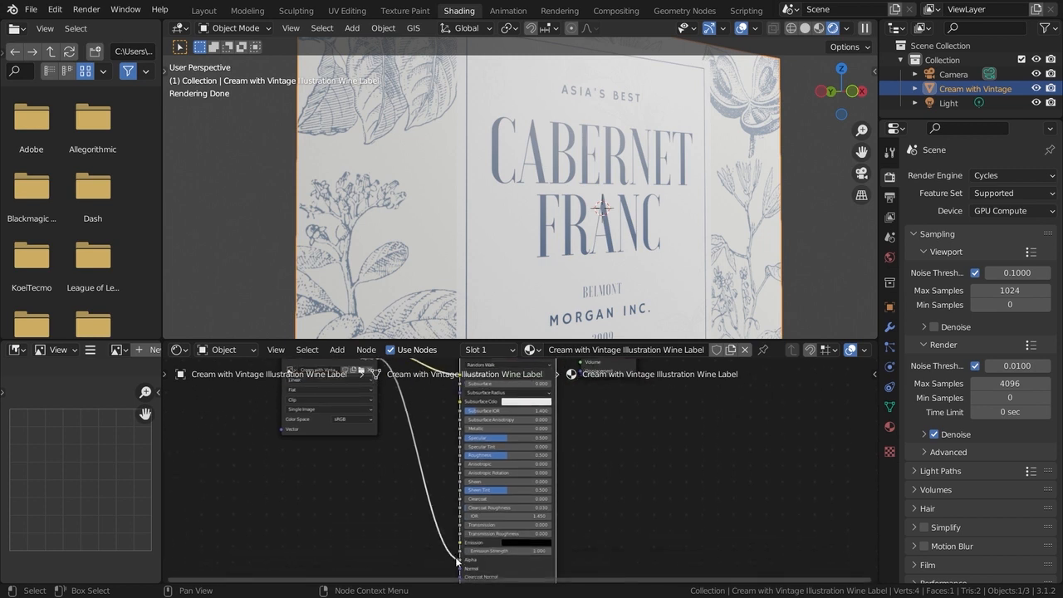
left_click_drag(461, 565, 420, 552)
middle_click_drag(426, 452, 437, 514)
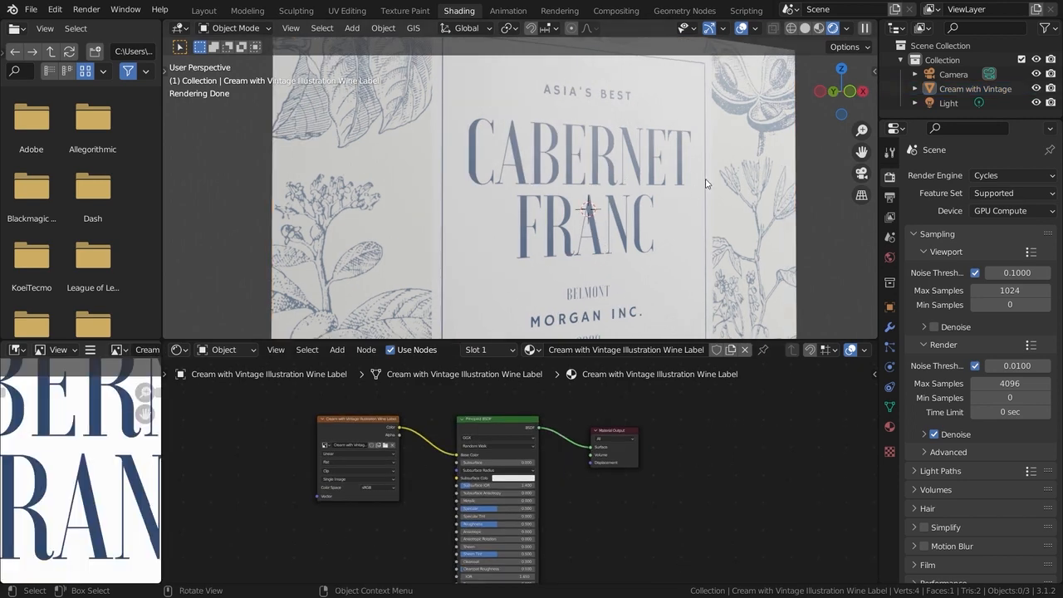
left_click(706, 183)
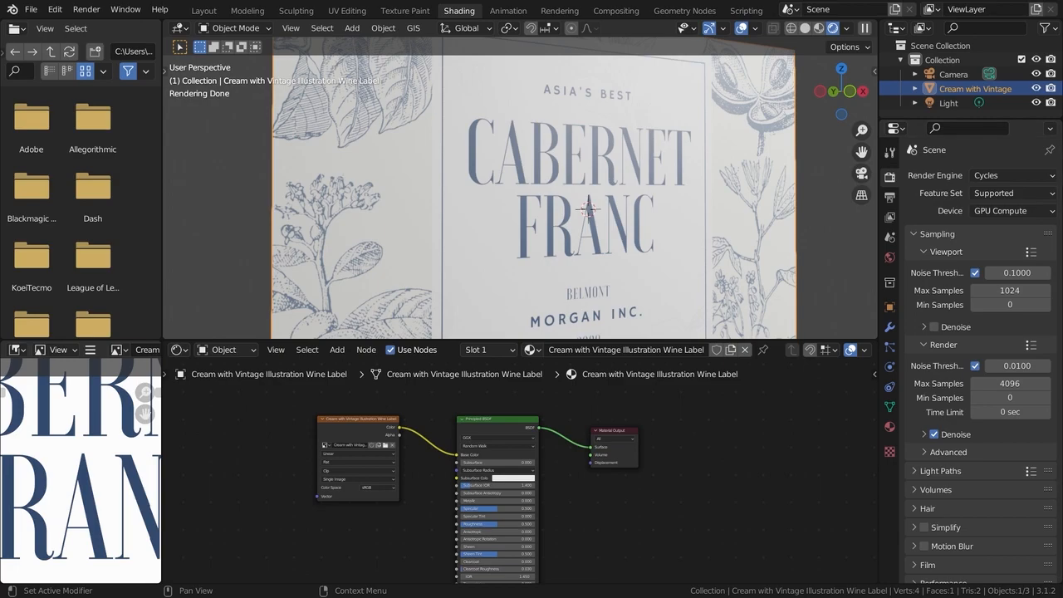
- Switch to File Explorer and open mask_1.png from the tutorial folder to examine the black-and-white label mask
key("alt+Tab")
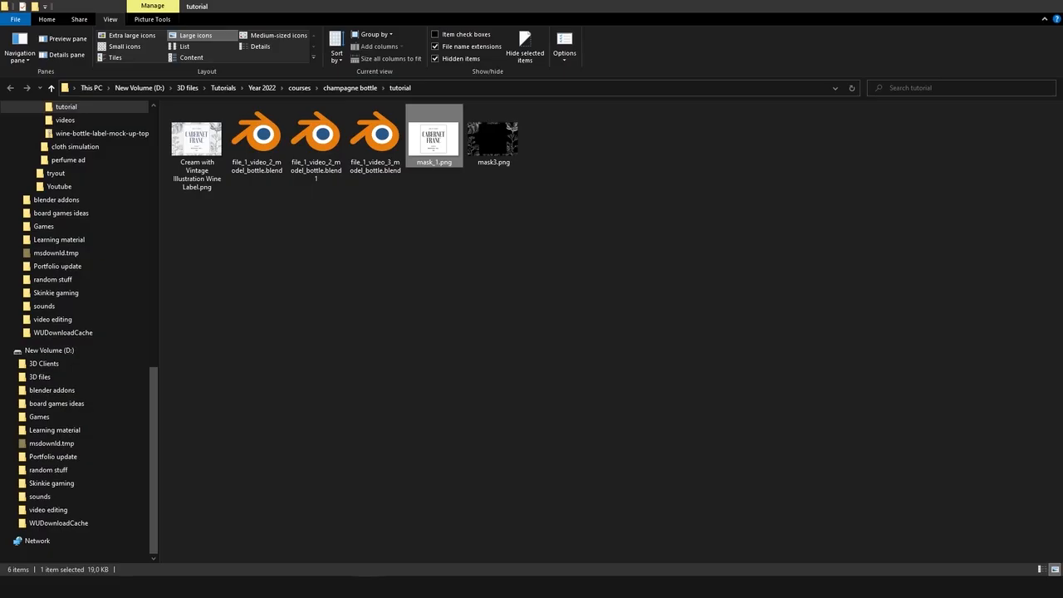
double_click(434, 140)
double_click(651, 231)
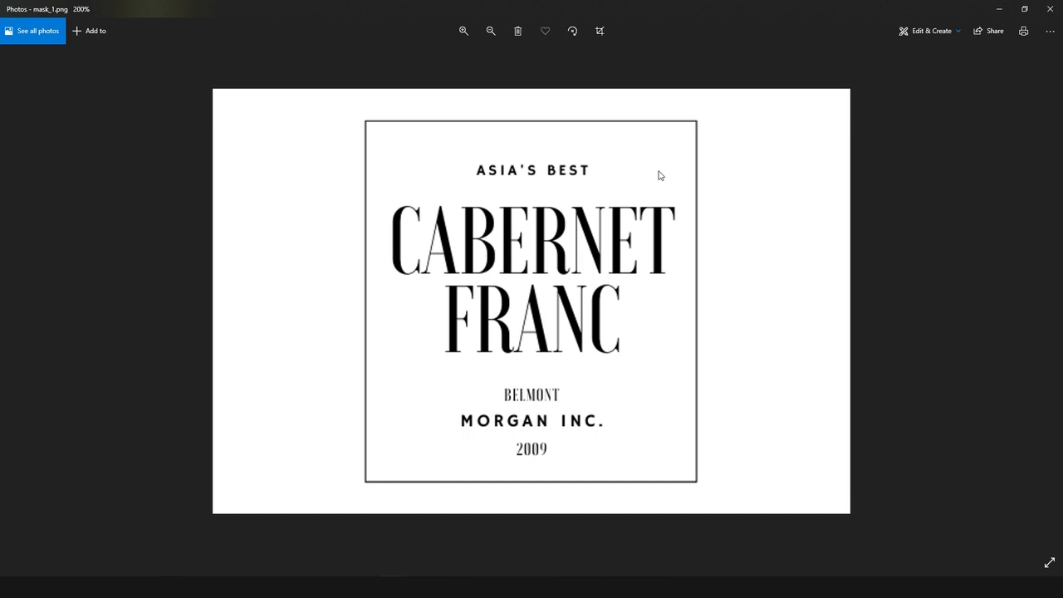
left_click(1050, 8)
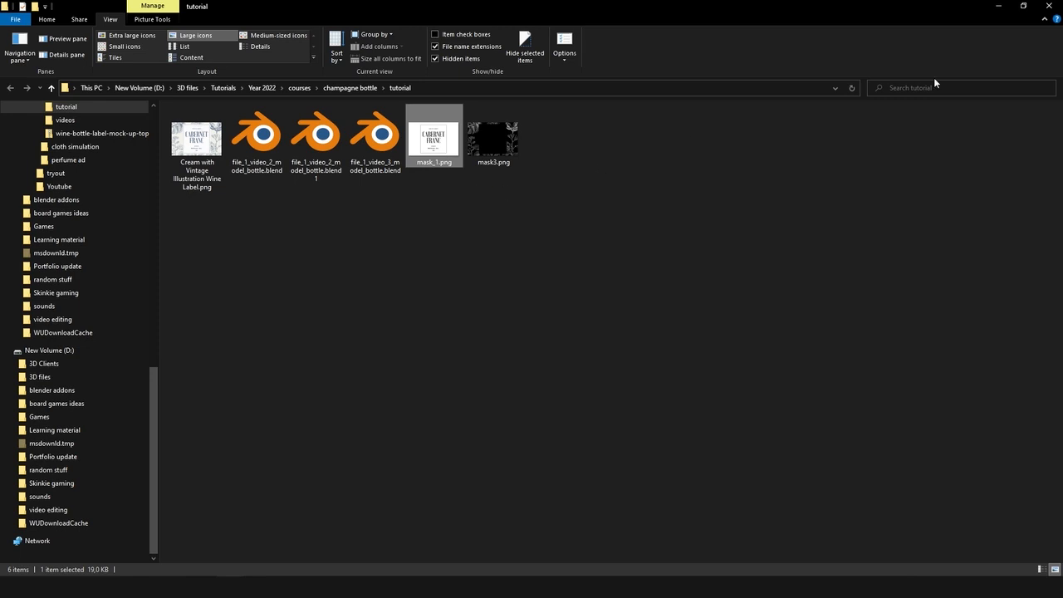
double_click(434, 141)
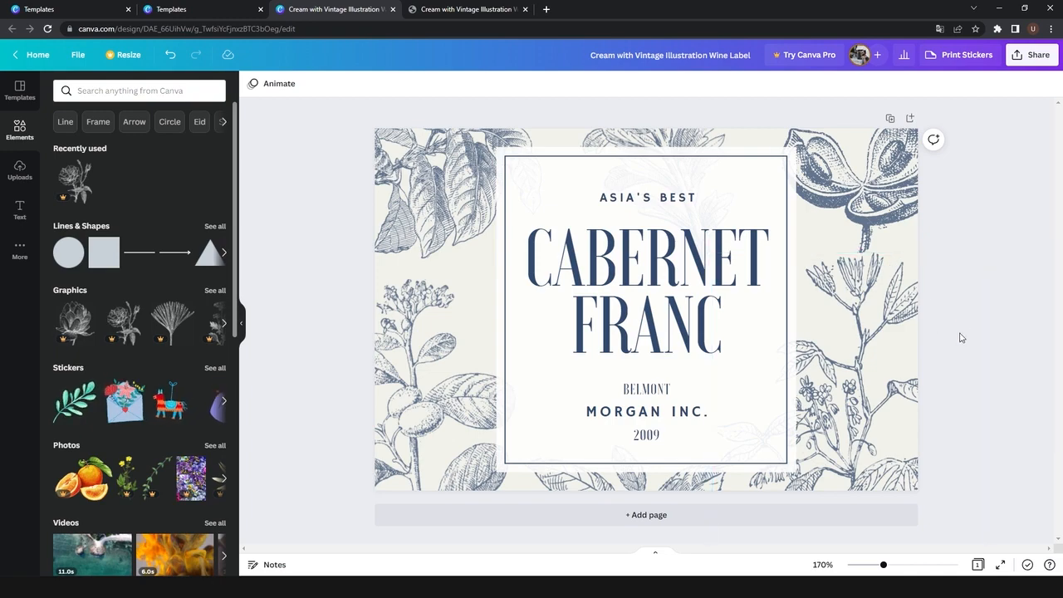
- In Canva, duplicate the wine label page and delete the two botanical illustrations to the right of page 2's text panel
left_click(891, 118)
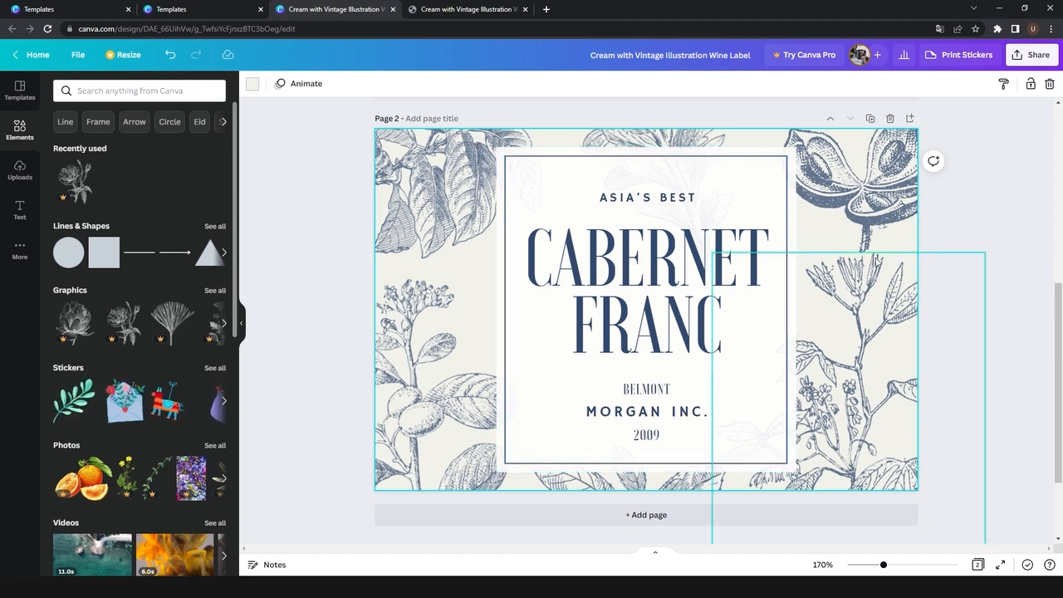
left_click(876, 265)
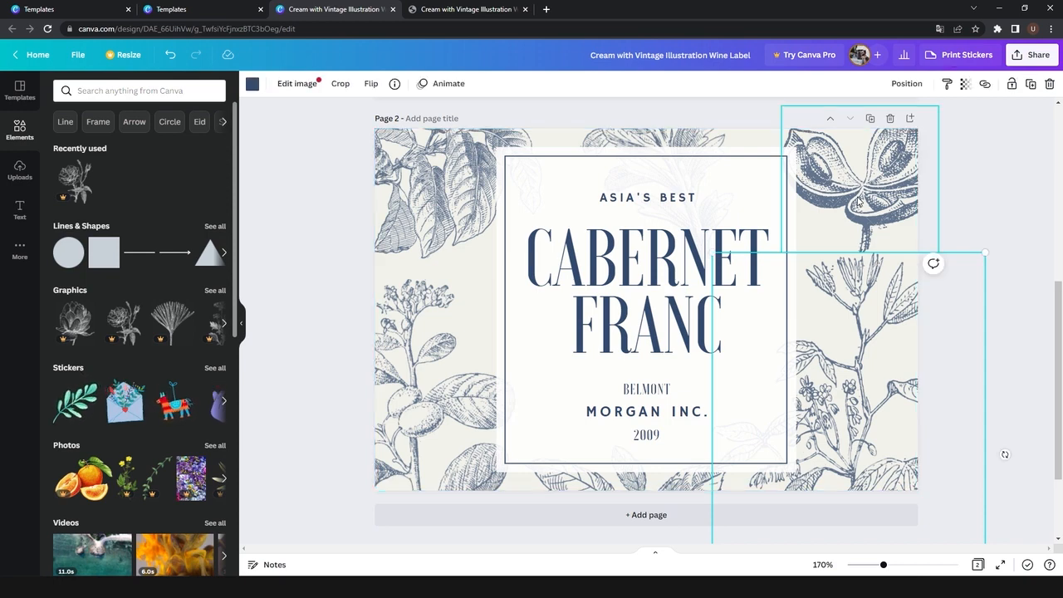
key("Delete")
left_click(861, 215)
key("Delete")
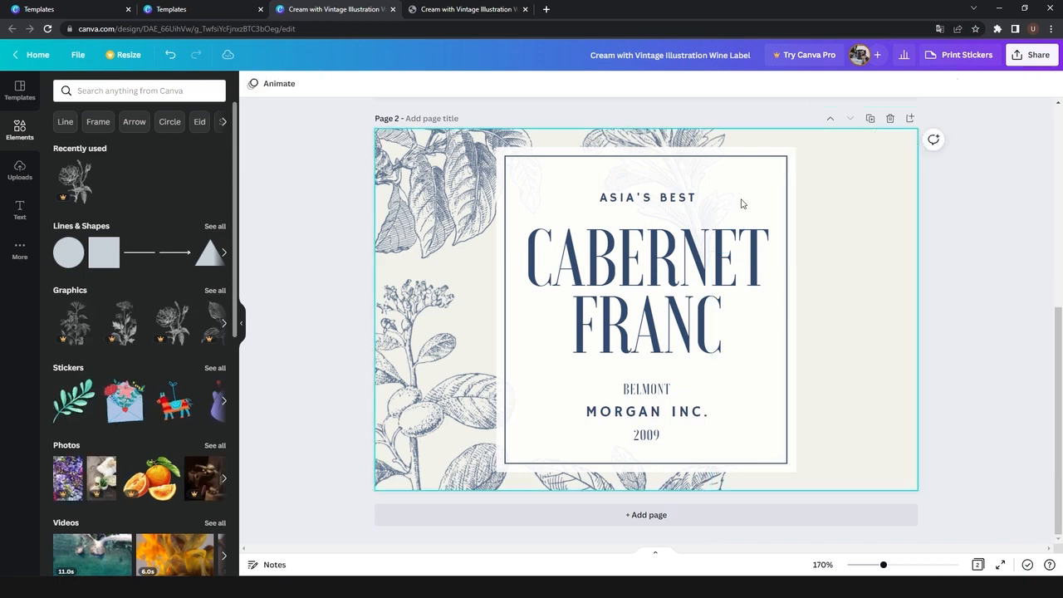
- Delete the remaining botanical illustrations above, left of and below the text panel on page 2
left_click(610, 145)
key("Delete")
left_click(465, 166)
key("Delete")
left_click(416, 349)
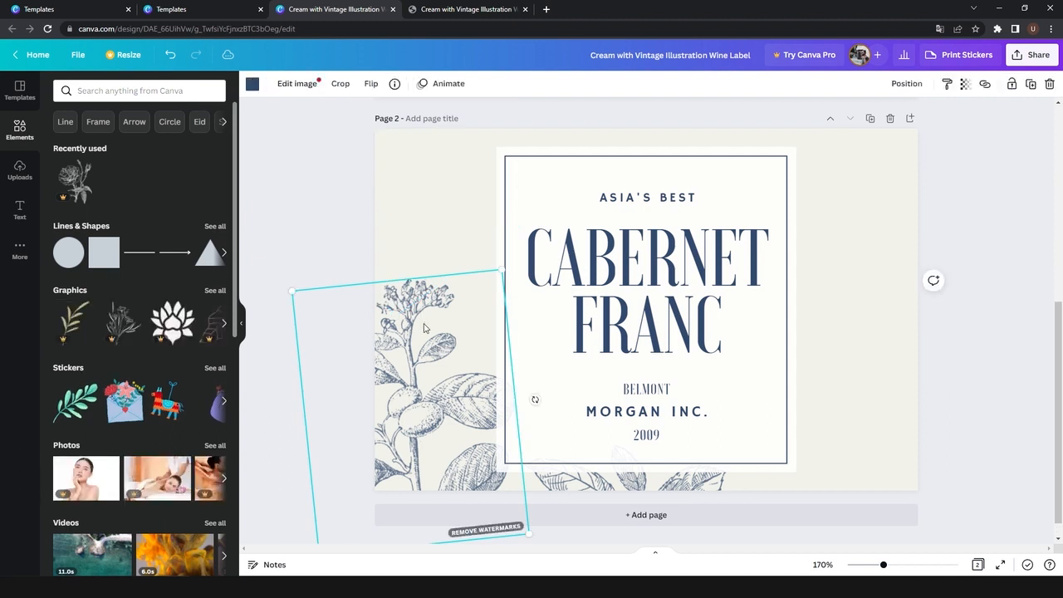
key("Delete")
left_click(571, 480)
key("Delete")
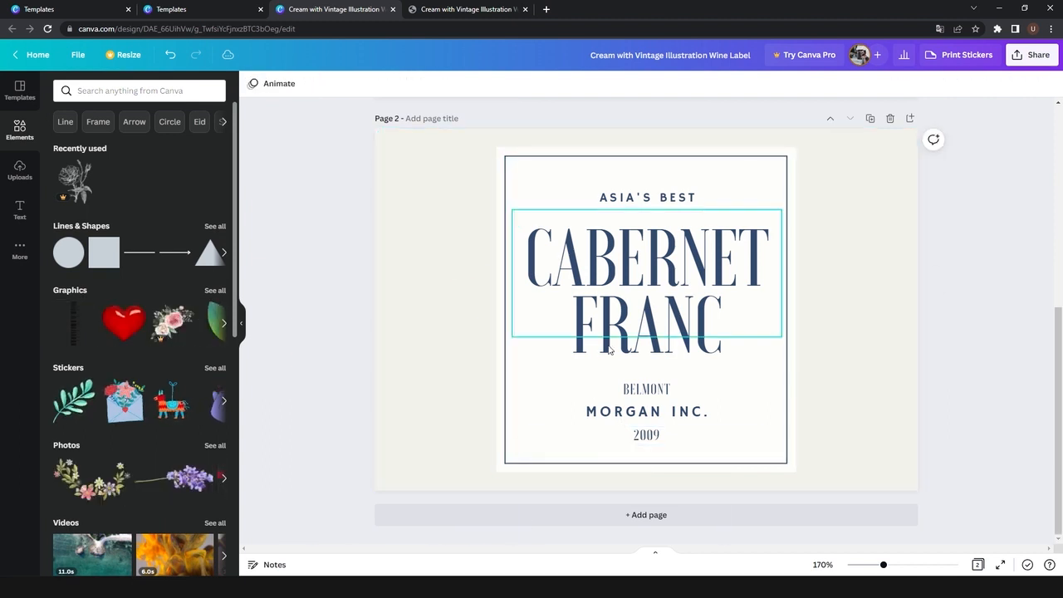
- Recolour the CABERNET FRANC title and the ASIA'S BEST line on page 2 black
left_click(616, 283)
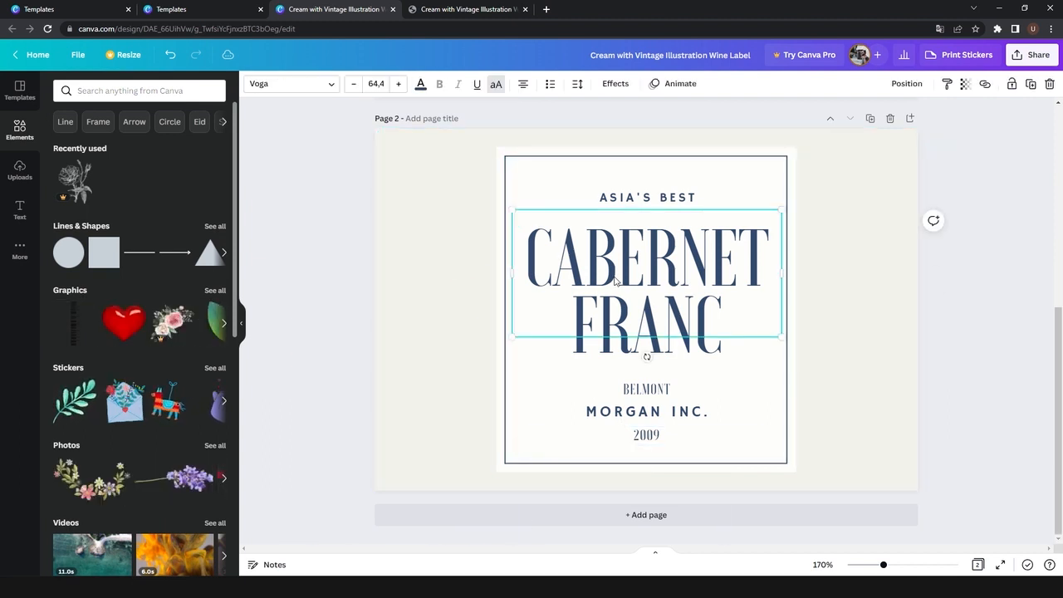
left_click(420, 84)
left_click(68, 243)
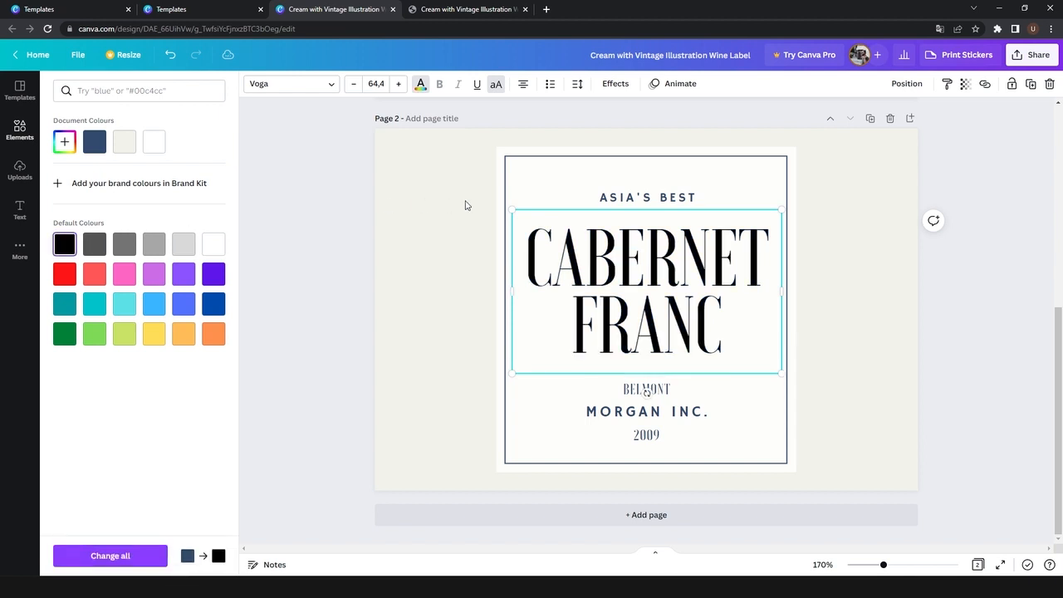
left_click(586, 196)
left_click(65, 242)
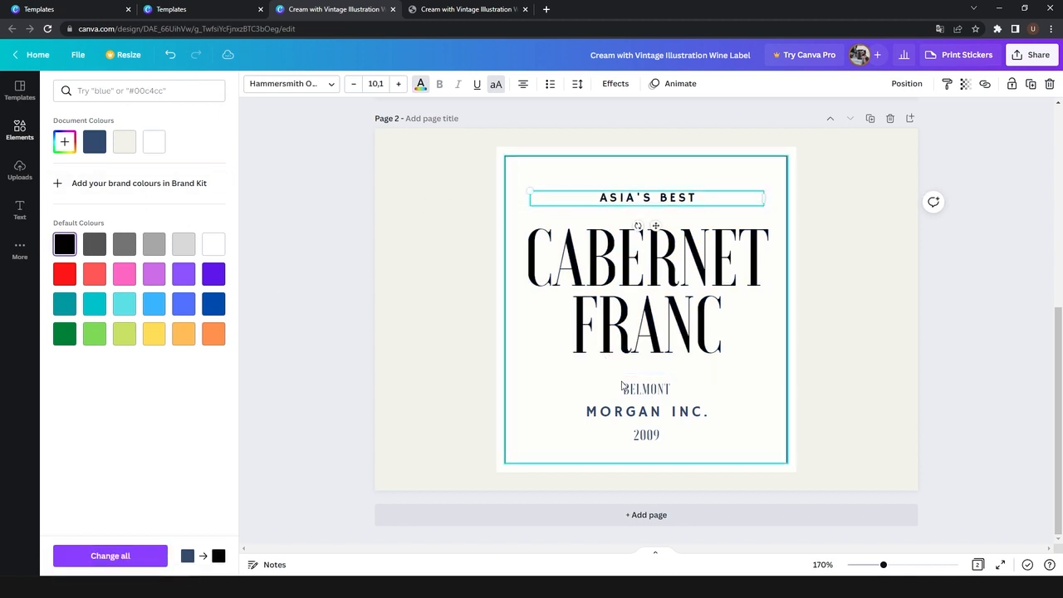
- Recolour the BELMONT, MORGAN INC. and 2009 lines below the title on page 2 black
left_click(647, 389)
left_click(60, 242)
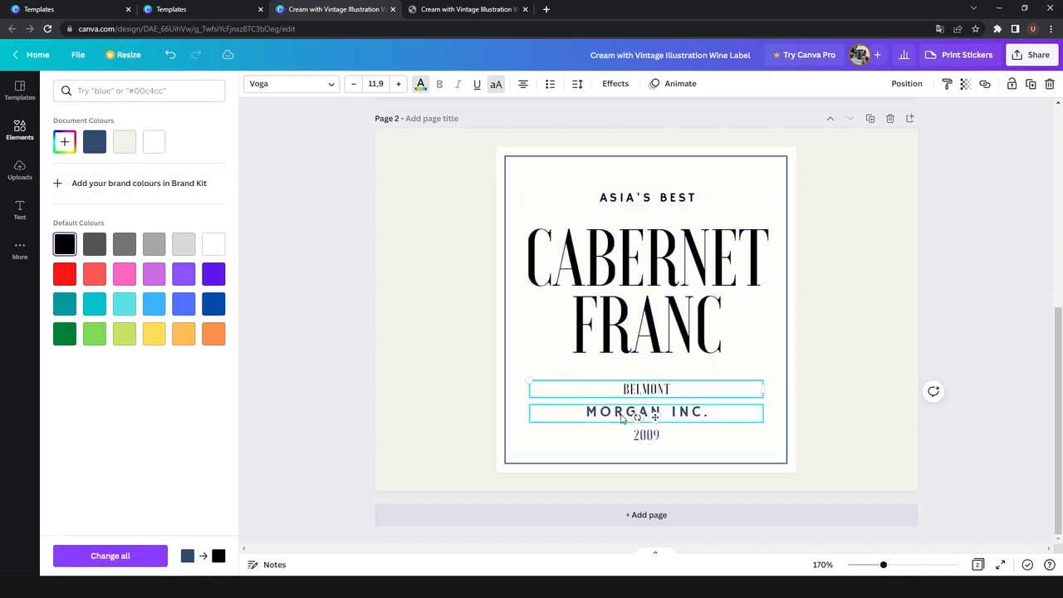
left_click(647, 412)
left_click(64, 246)
left_click(633, 436)
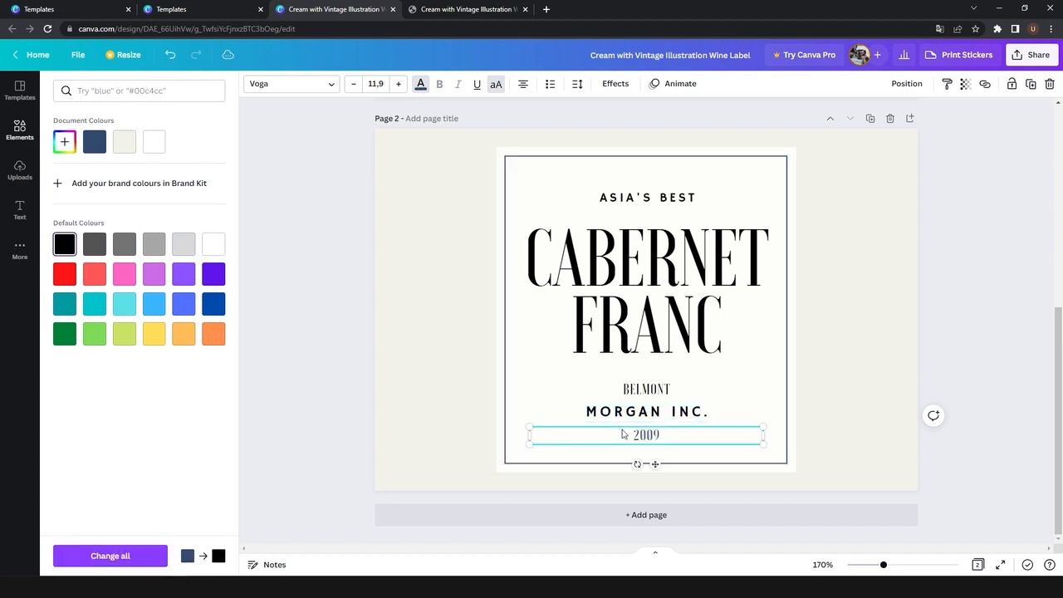
left_click(69, 241)
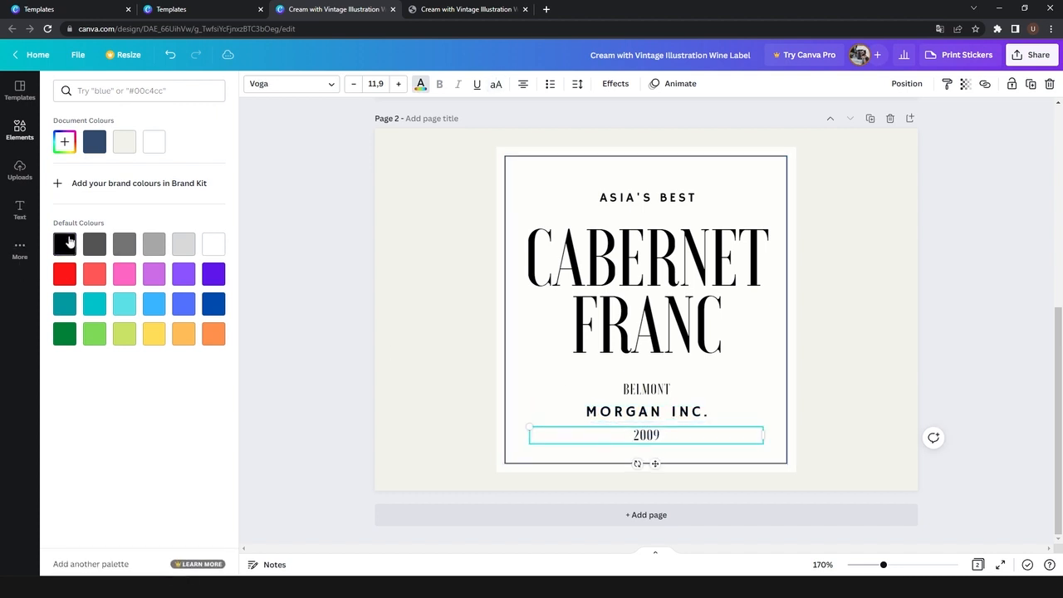
- Recolour the rectangular border around the text black and set page 2's background to white
left_click(507, 164)
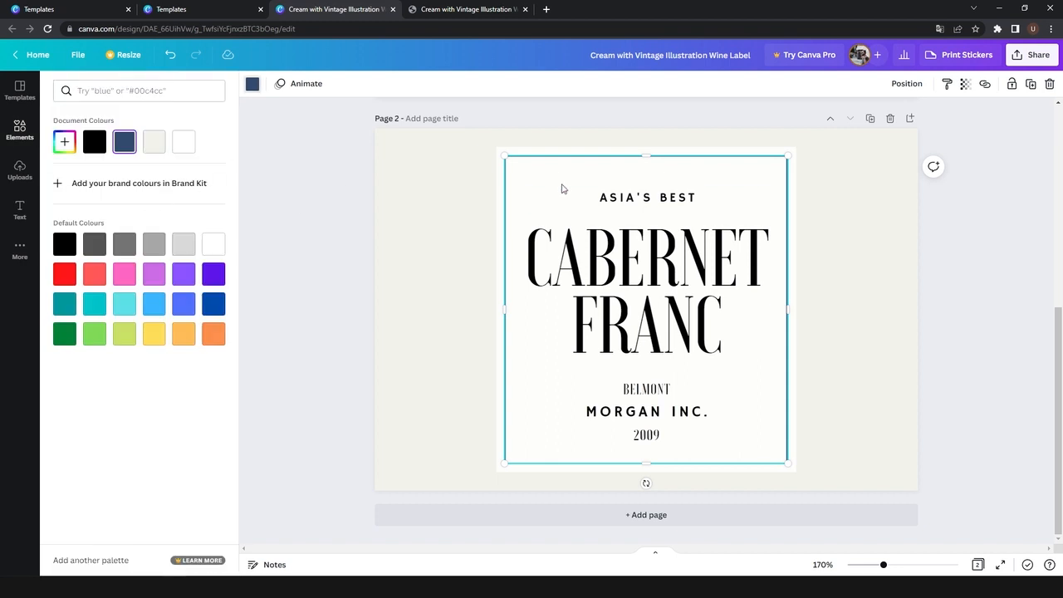
left_click(73, 244)
left_click(378, 255)
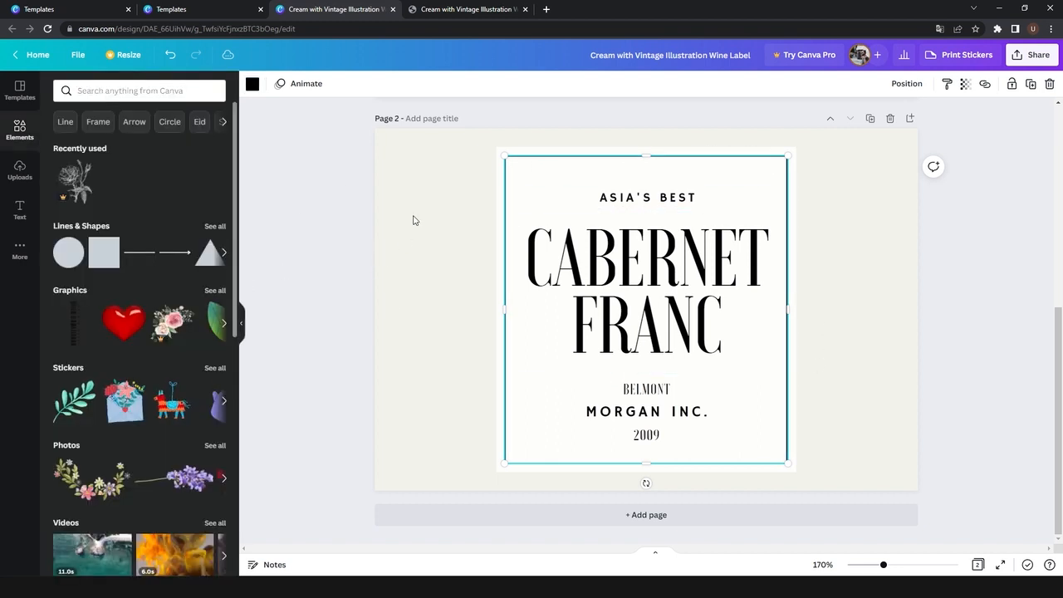
left_click(252, 85)
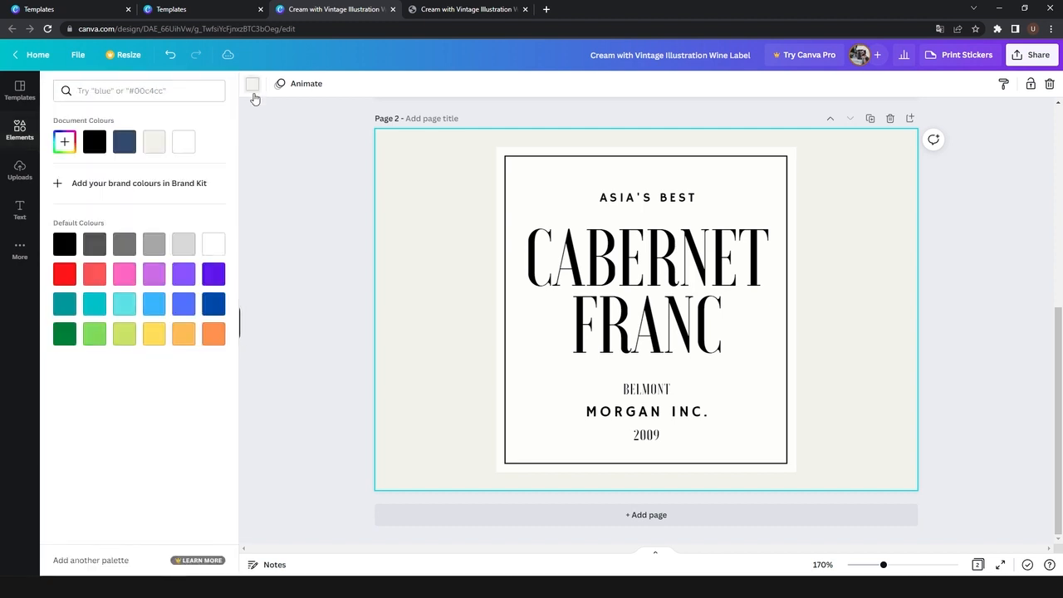
left_click(183, 143)
- Check the colour and transparency settings of the central label panel image on page 2
left_click(819, 202)
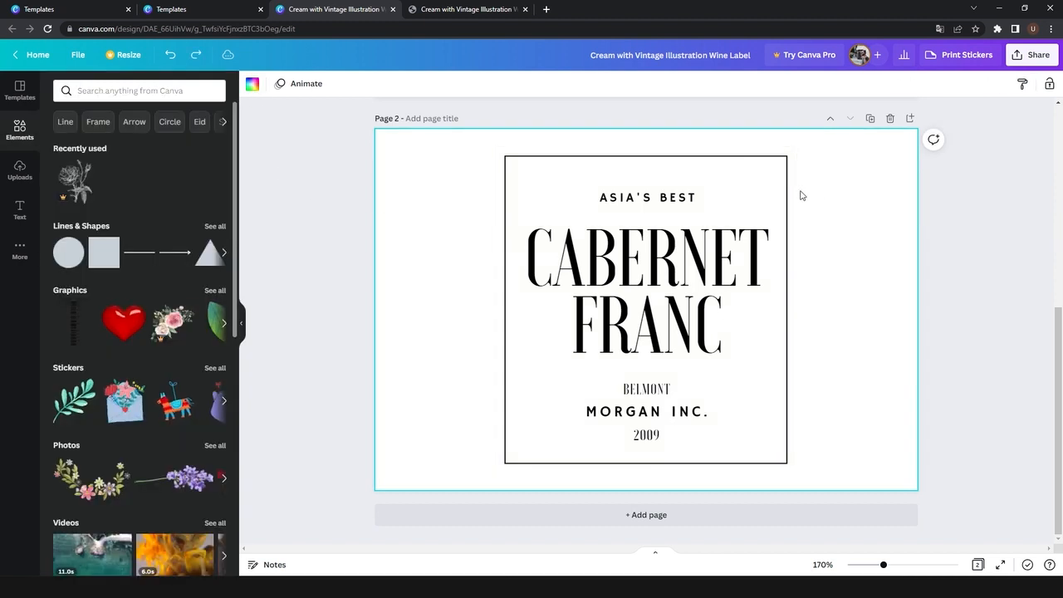
left_click(796, 195)
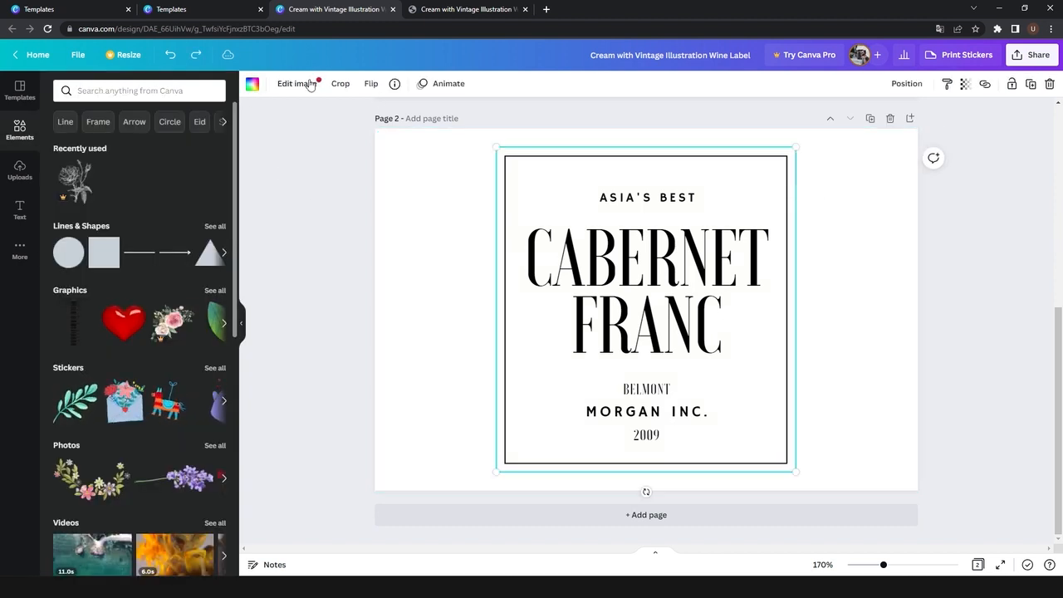
left_click(252, 84)
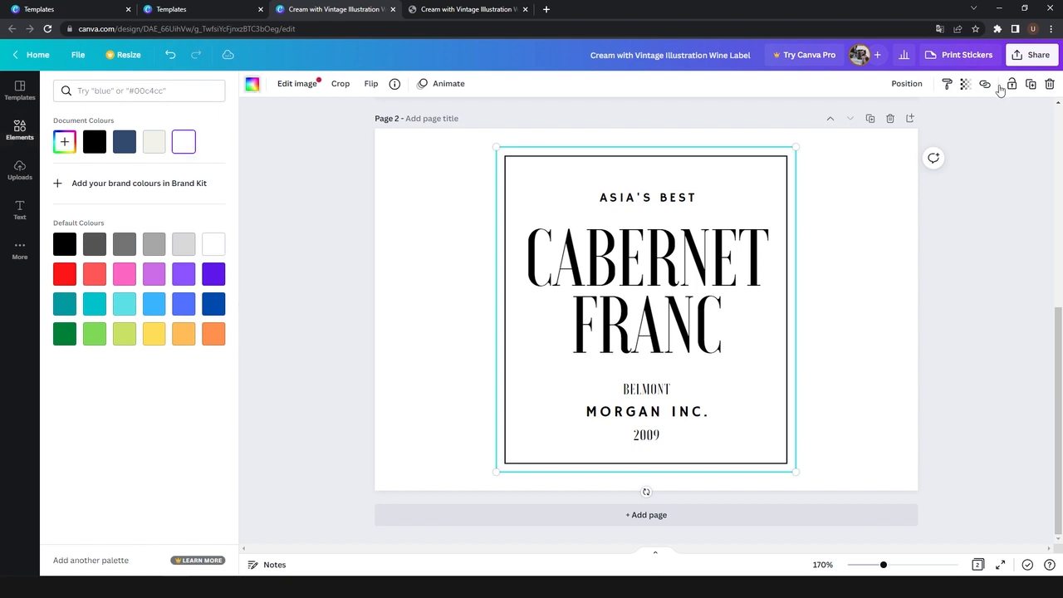
left_click(966, 84)
left_click(958, 130)
left_click_drag(960, 130, 1002, 131)
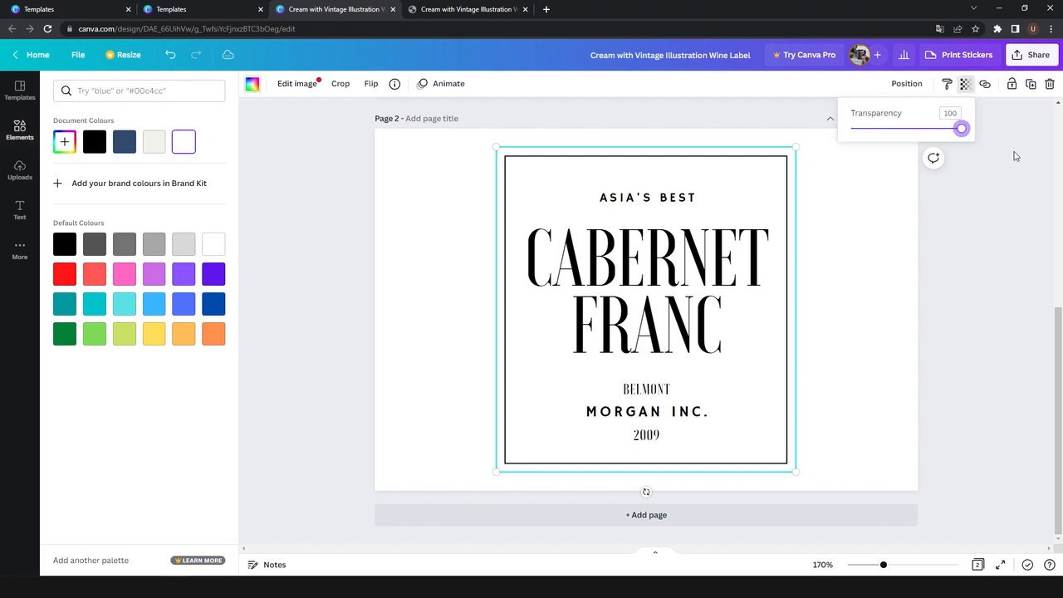
left_click(1014, 154)
left_click(1007, 176)
left_click(282, 175)
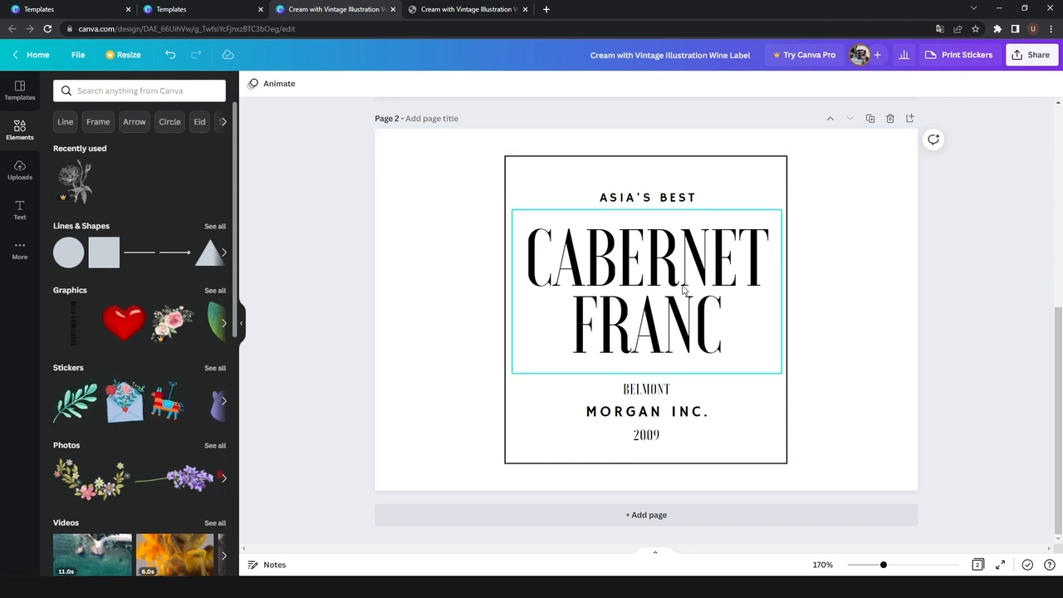
- Download only page 2 of the design as a PNG file
left_click(1026, 60)
left_click(988, 324)
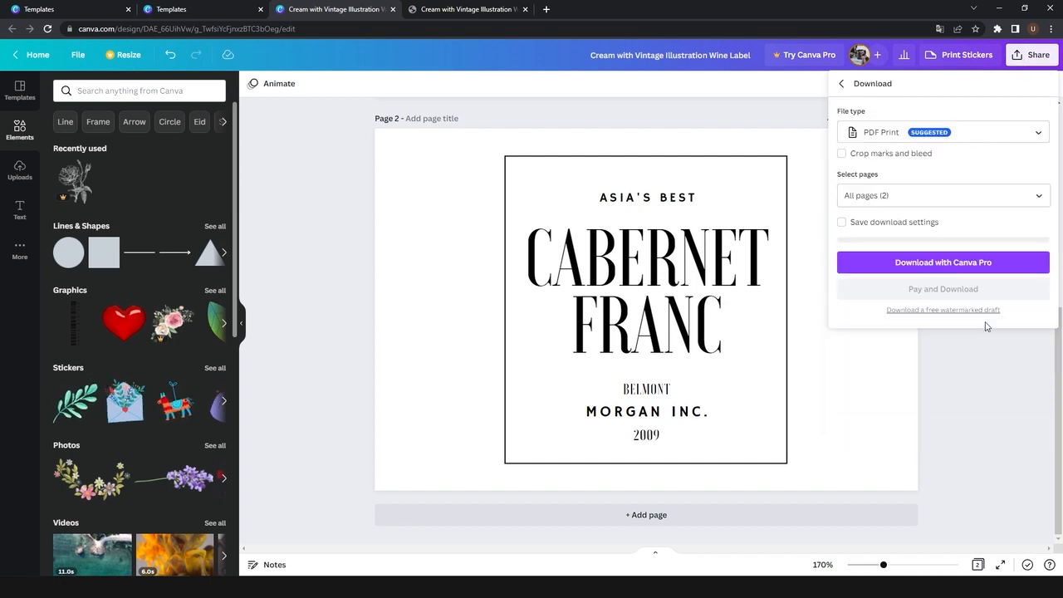
left_click(897, 132)
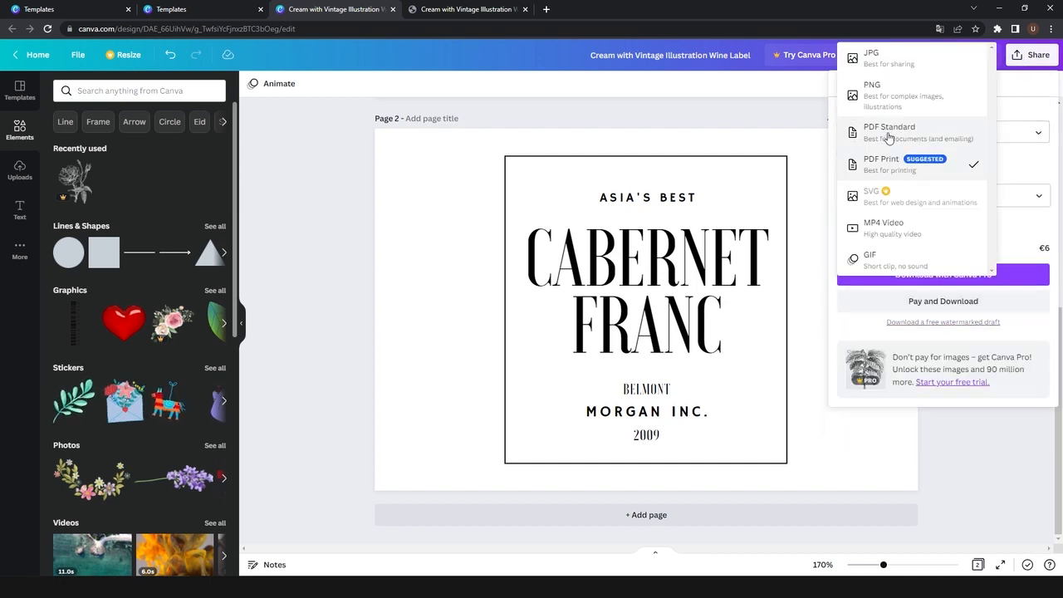
left_click(883, 93)
left_click(875, 263)
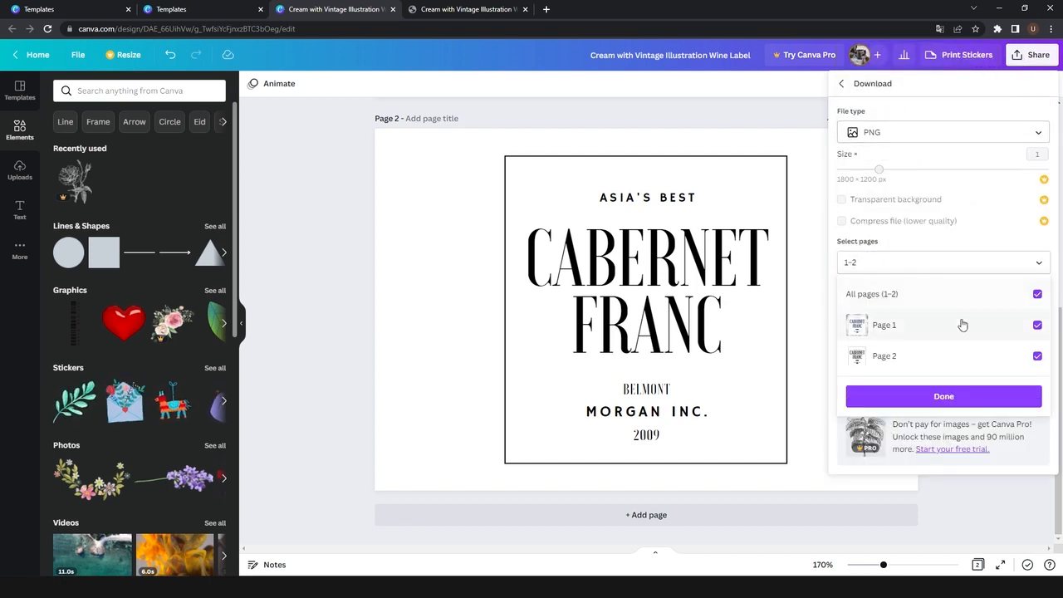
left_click(1037, 325)
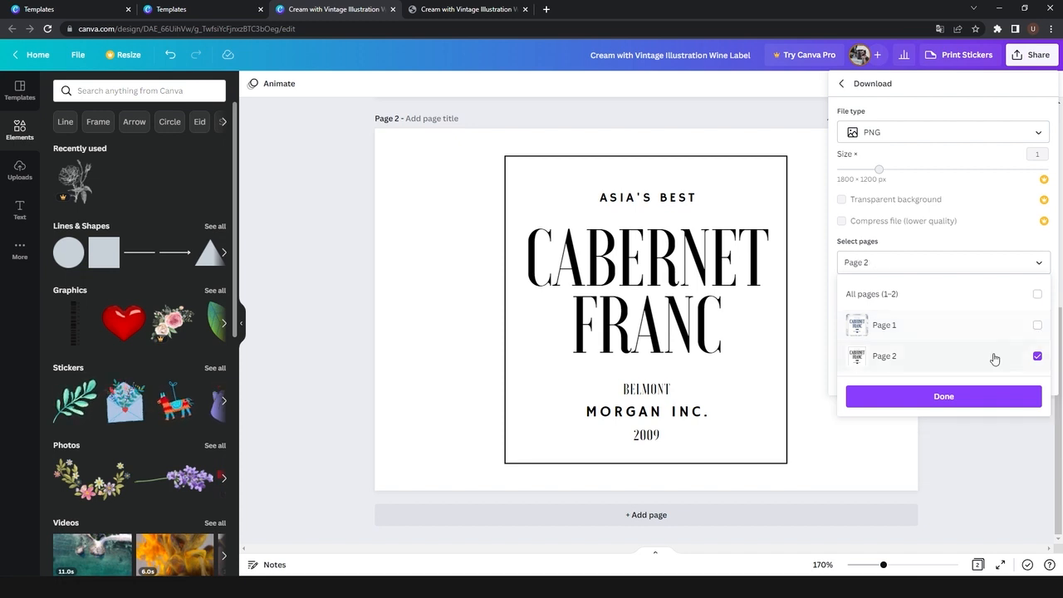
left_click(956, 396)
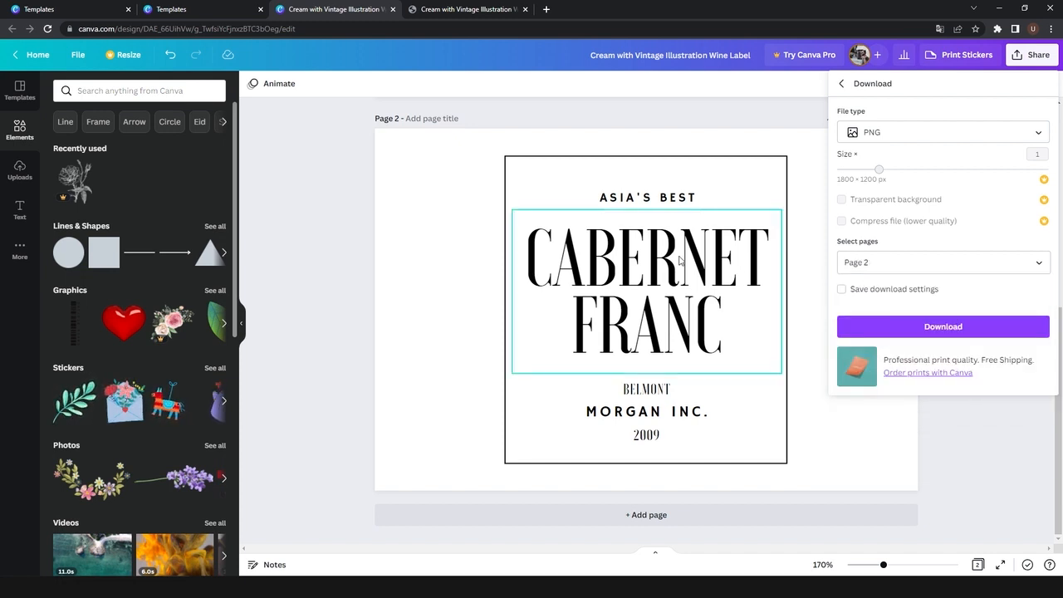
left_click(928, 329)
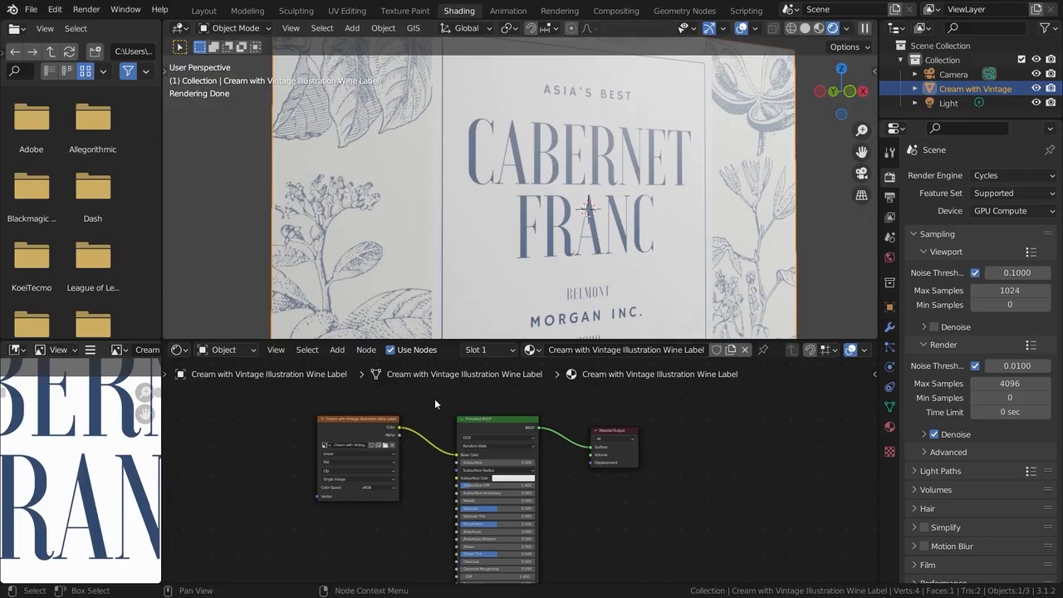
- Switch to Blender and add a second Principled BSDF node above the existing one in the wine label material
middle_click_drag(505, 386, 521, 415)
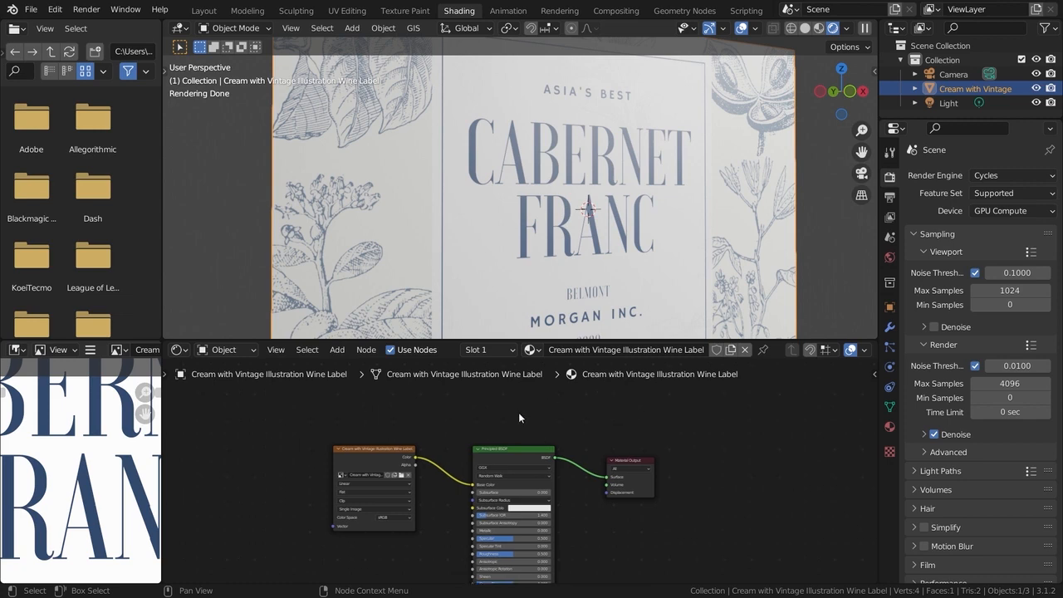
middle_click_drag(519, 409, 529, 472)
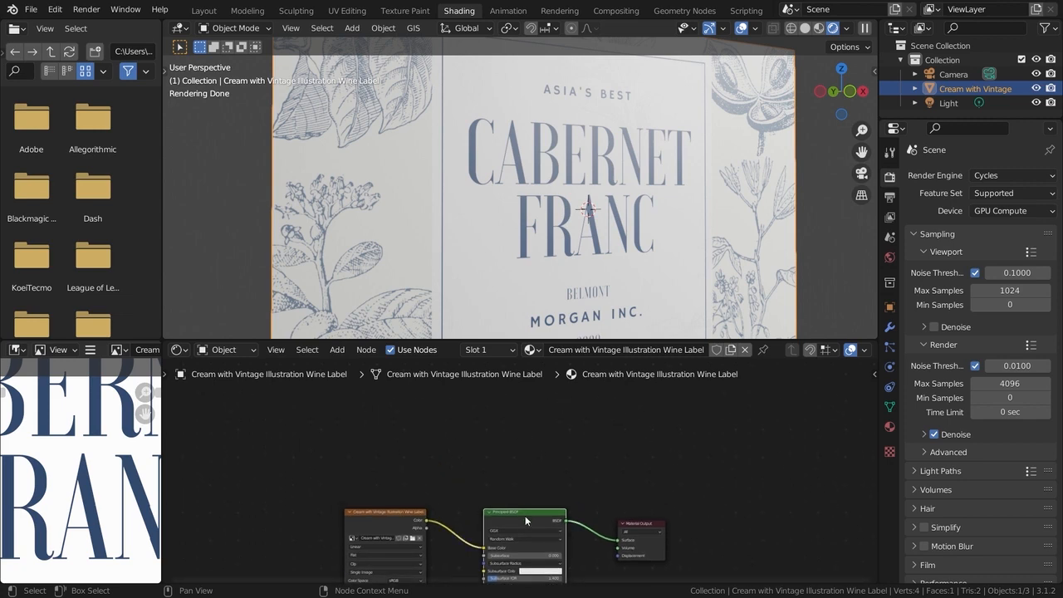
key("shift+a")
left_click(516, 432)
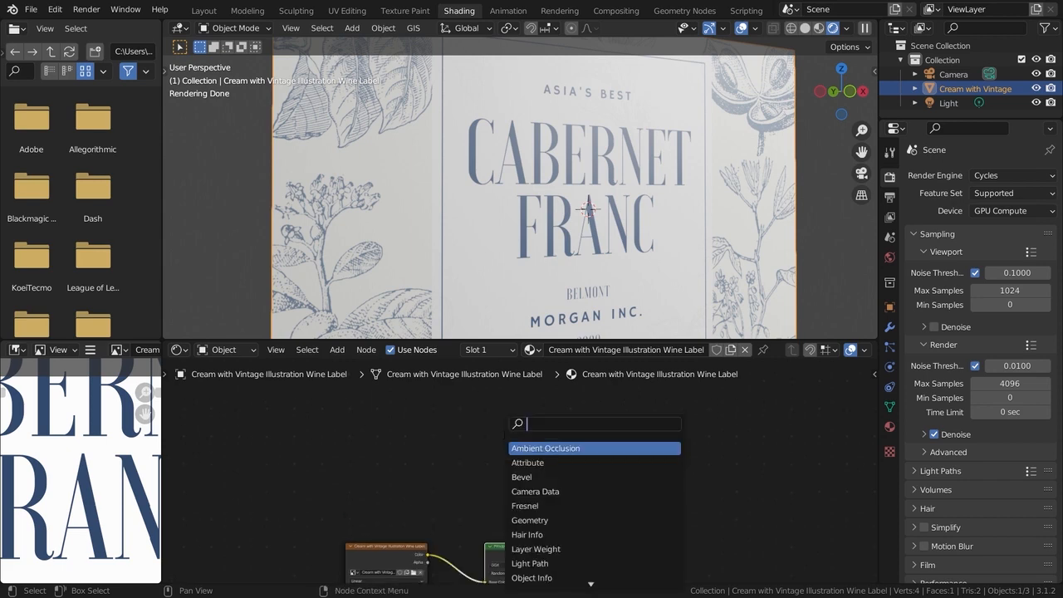
type("prin")
key("Return")
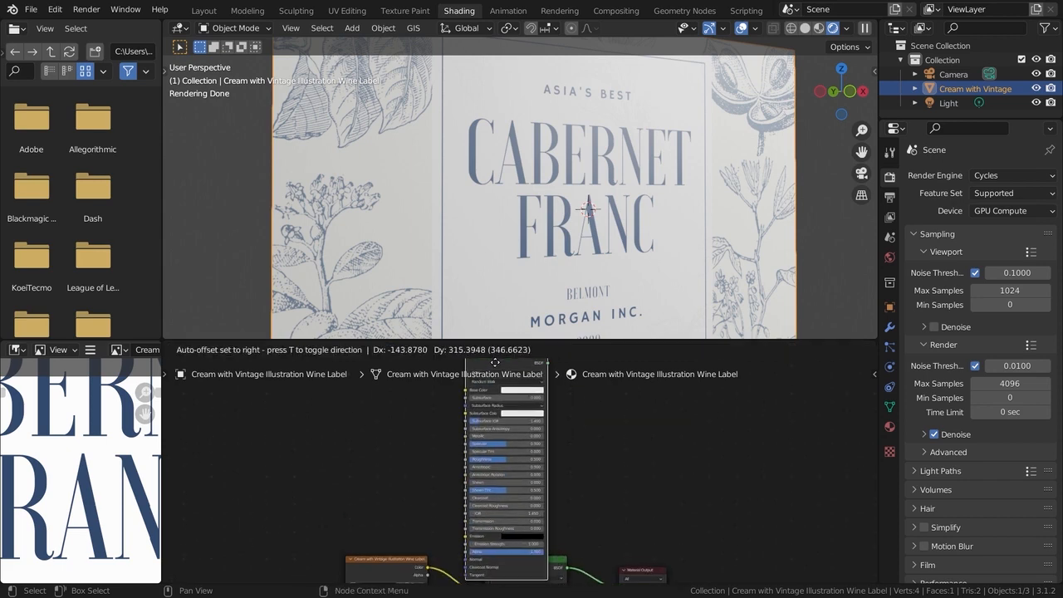
left_click(514, 399)
- Enlarge the node editor area and connect the new Principled BSDF's output to the Material Output's Surface input
scroll(516, 400, "down", 4)
left_click_drag(536, 340, 535, 226)
middle_click_drag(550, 337, 498, 284)
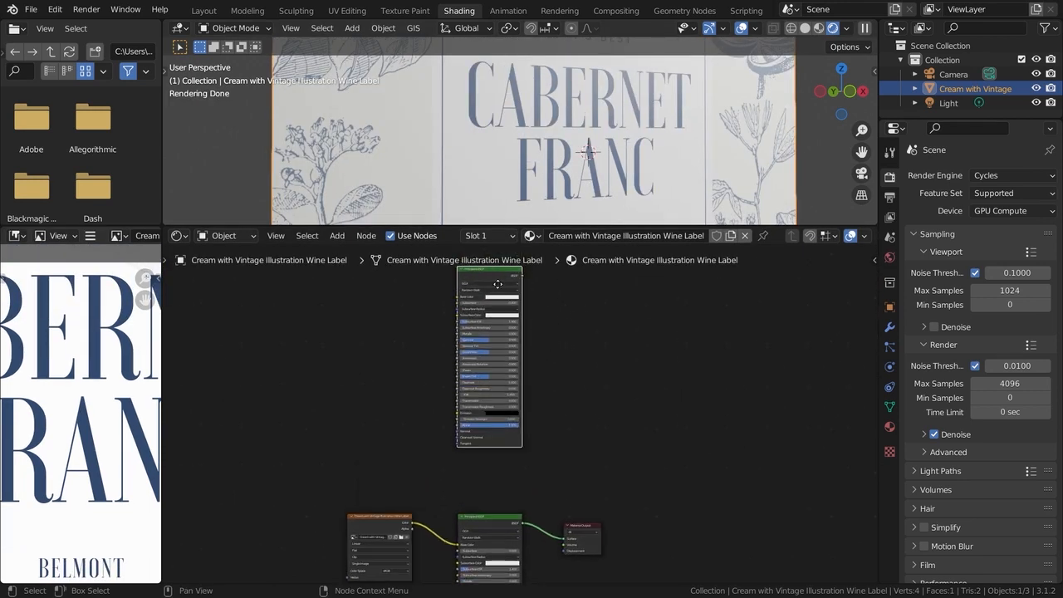
scroll(553, 363, "up", 3)
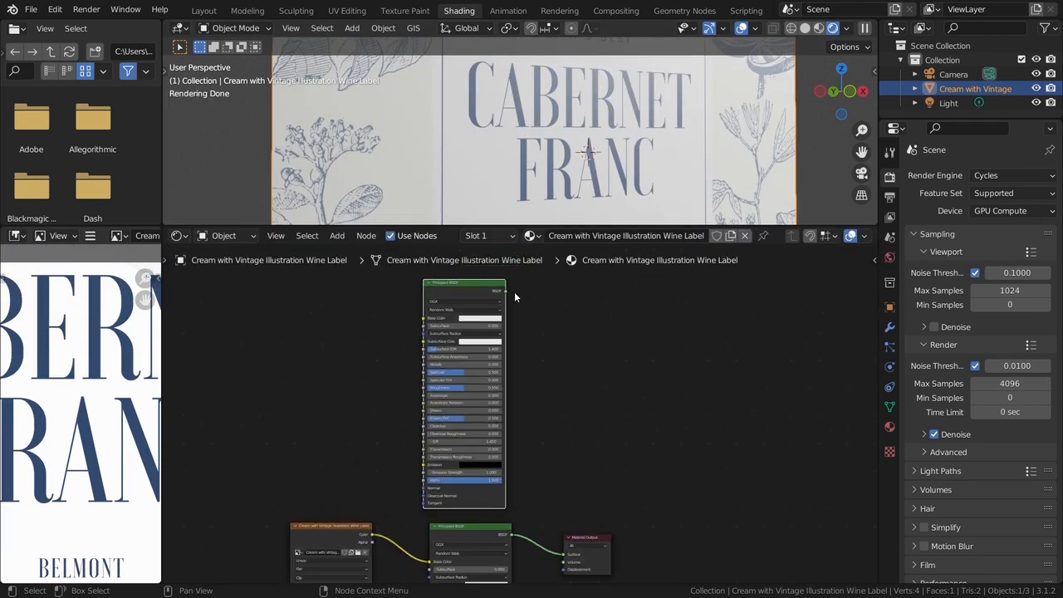
left_click_drag(507, 290, 569, 553)
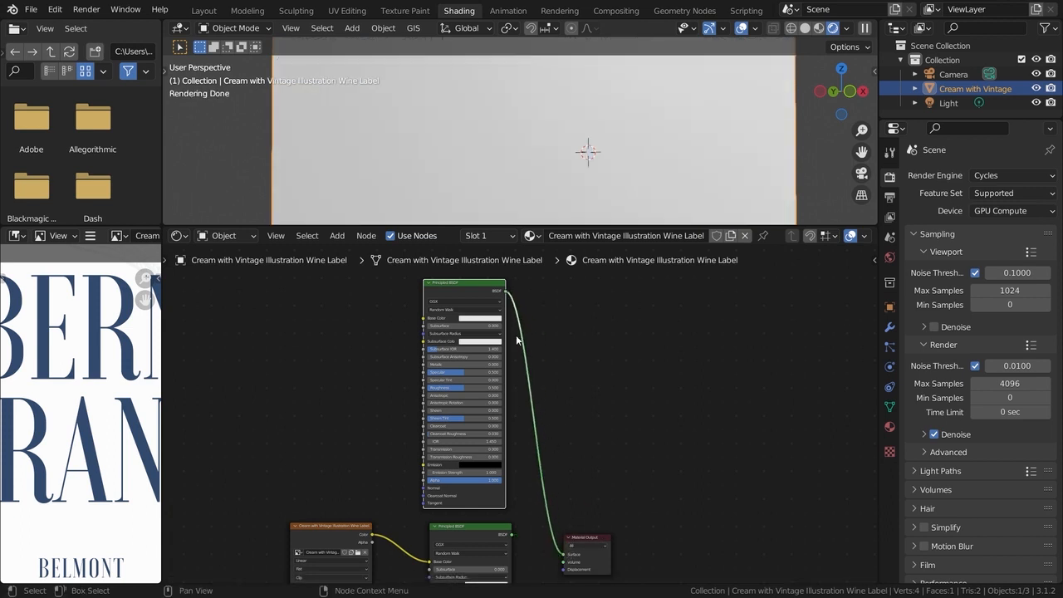
- Give the new Principled BSDF a pale yellow base colour and set its Metallic value to 1.000
scroll(517, 337, "up", 4)
middle_click_drag(516, 337, 543, 459)
scroll(543, 462, "up", 2)
left_click(492, 439)
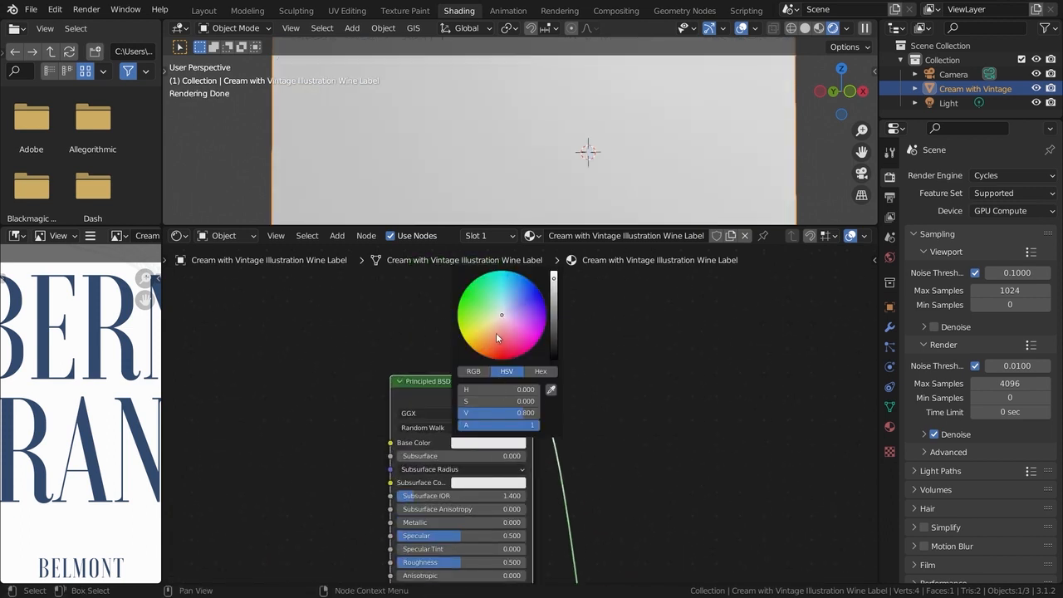
left_click_drag(497, 334, 490, 327)
middle_click_drag(516, 483, 570, 414)
left_click_drag(482, 458, 613, 458)
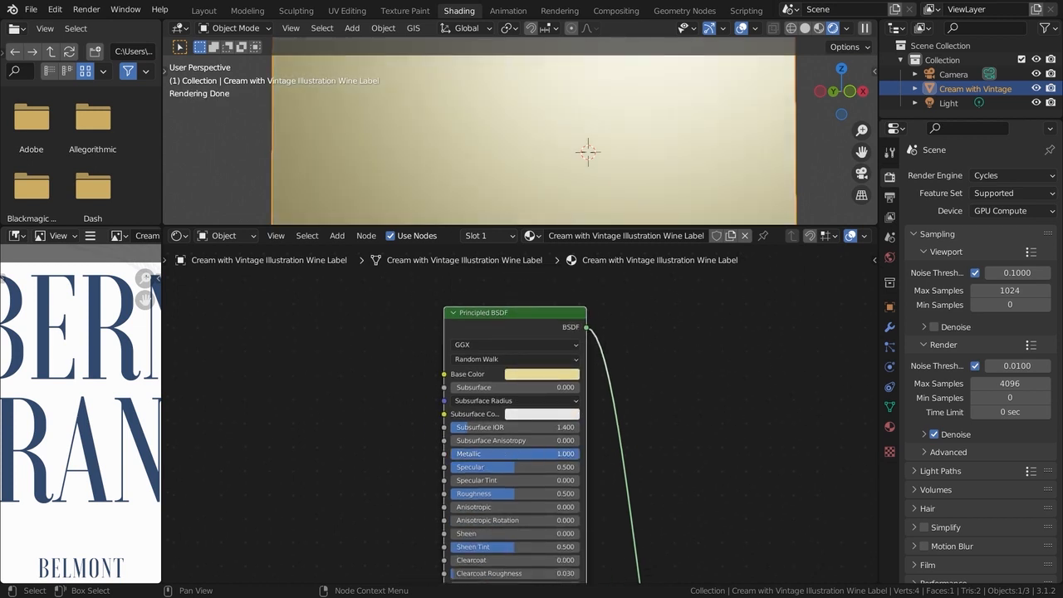
- Set the new Principled BSDF's Roughness to 0.331 and shift its base colour to a warmer gold
left_click_drag(547, 493, 523, 494)
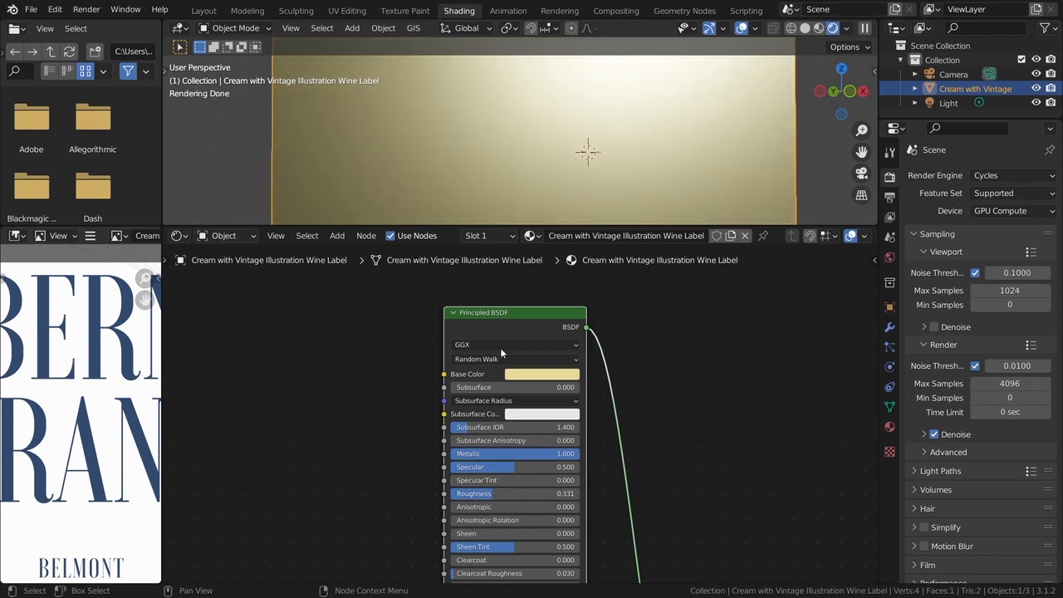
scroll(520, 111, "down", 3)
scroll(520, 110, "down", 2)
scroll(576, 149, "up", 6)
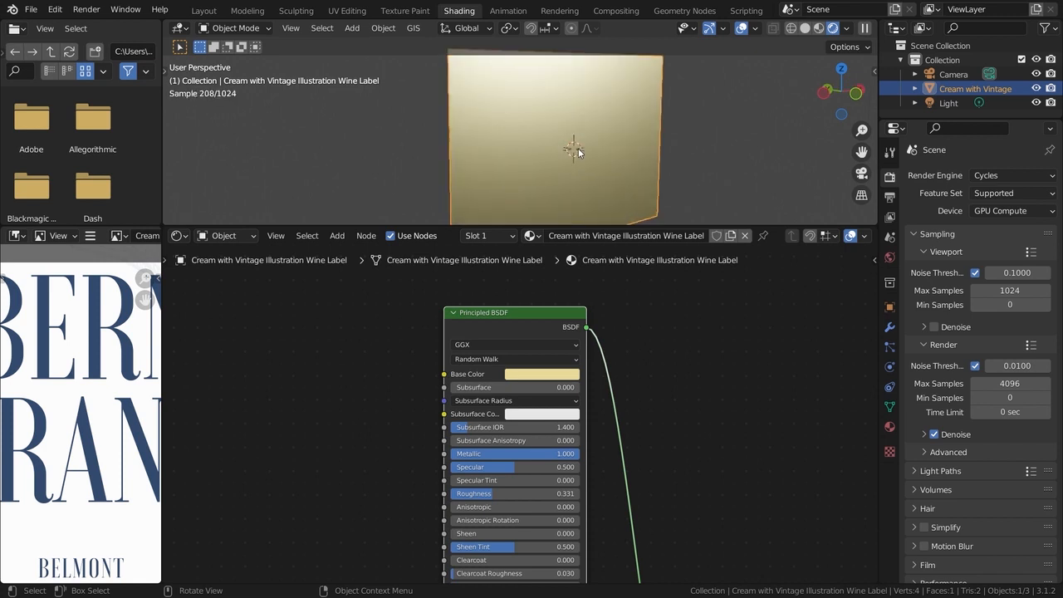
left_click(534, 375)
left_click_drag(544, 262, 544, 264)
- Add an Image Texture node to the wine label material and load mask_1.png into it
scroll(502, 252, "down", 8)
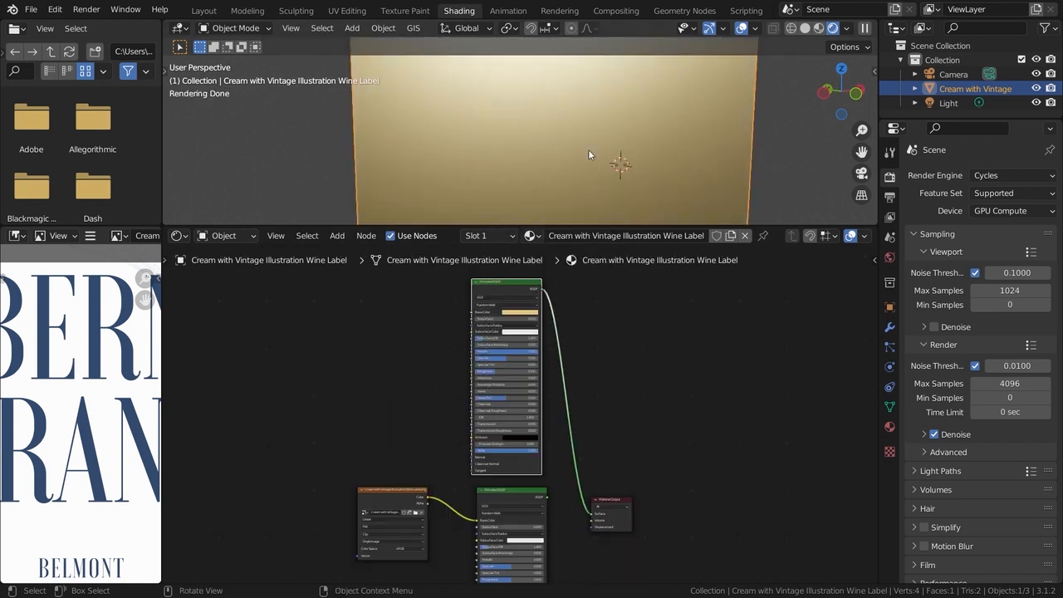
scroll(576, 366, "up", 2)
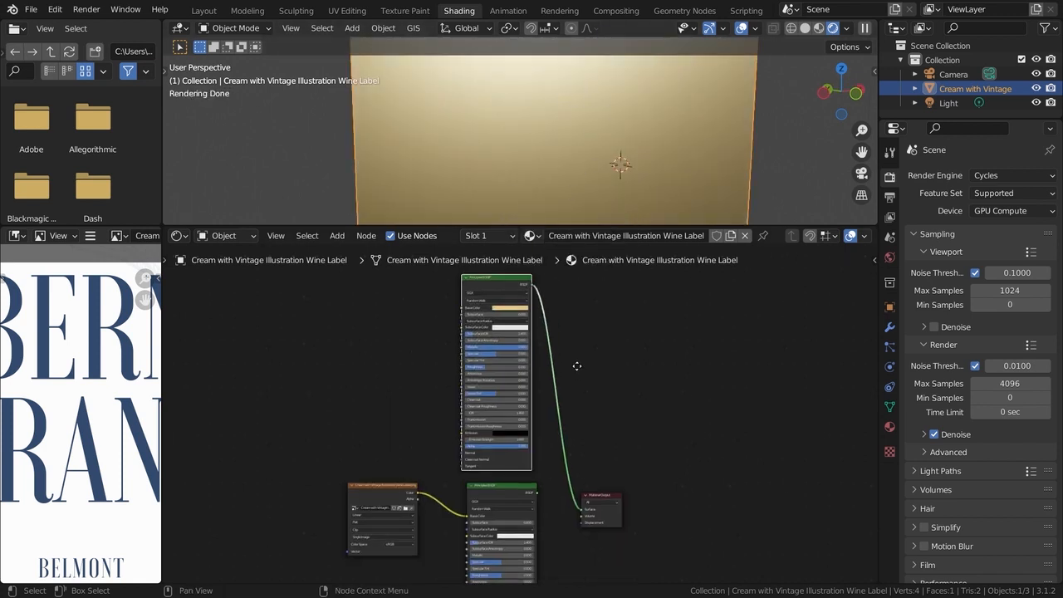
key("shift+a")
left_click(618, 356)
type("im")
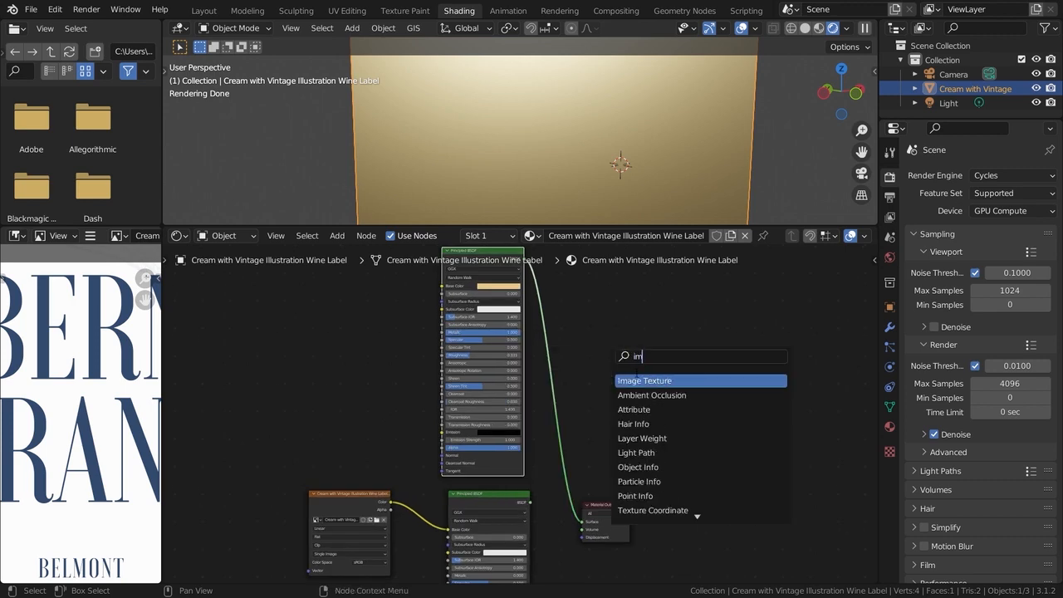
key("Return")
left_click(638, 339)
middle_click_drag(688, 374, 609, 379)
left_click(606, 355)
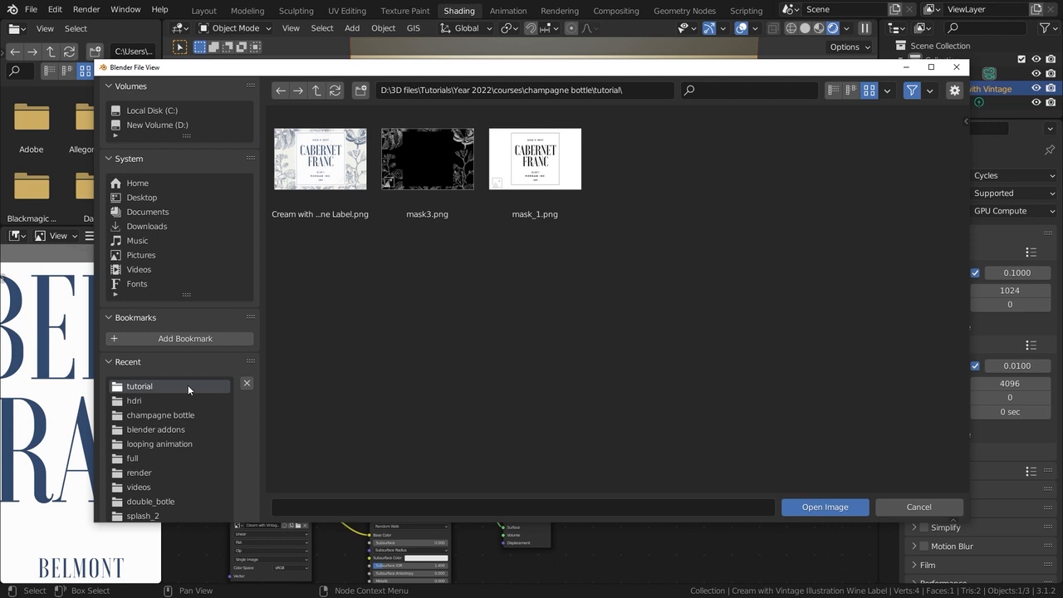
double_click(534, 173)
middle_click_drag(586, 432, 564, 422)
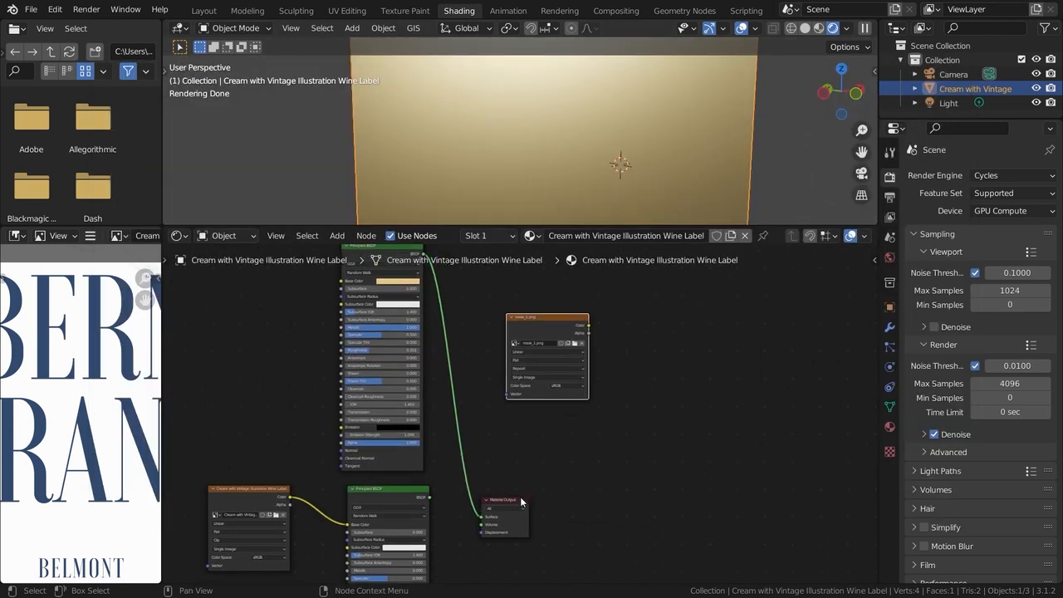
- Move the Material Output farther from the shaders and insert a Mix Shader on the link from the gold Principled BSDF
left_click_drag(520, 498, 638, 488)
key("shift+a")
left_click(594, 417)
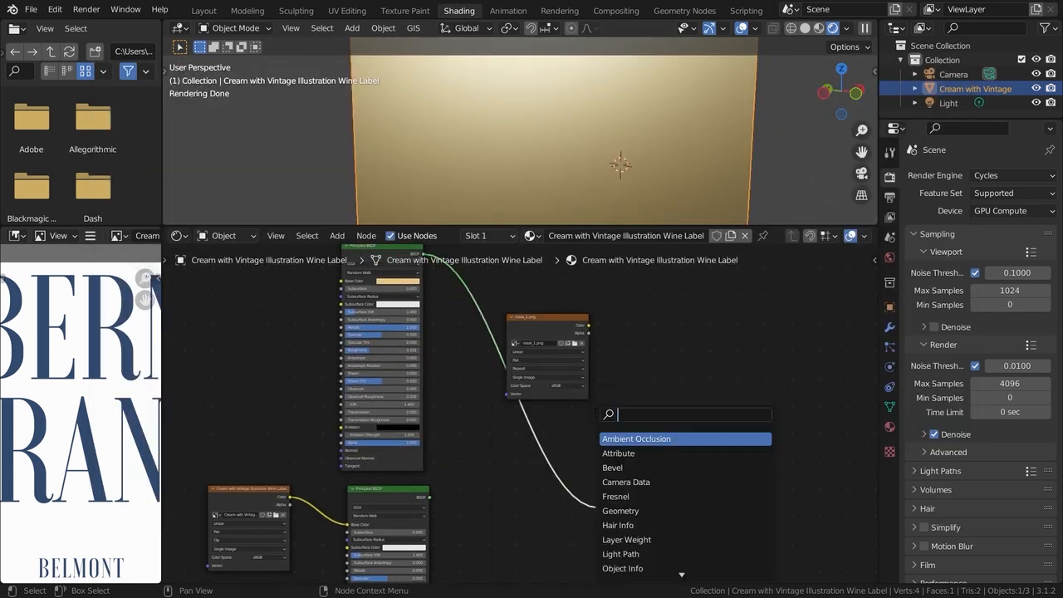
type("ml")
left_click(625, 453)
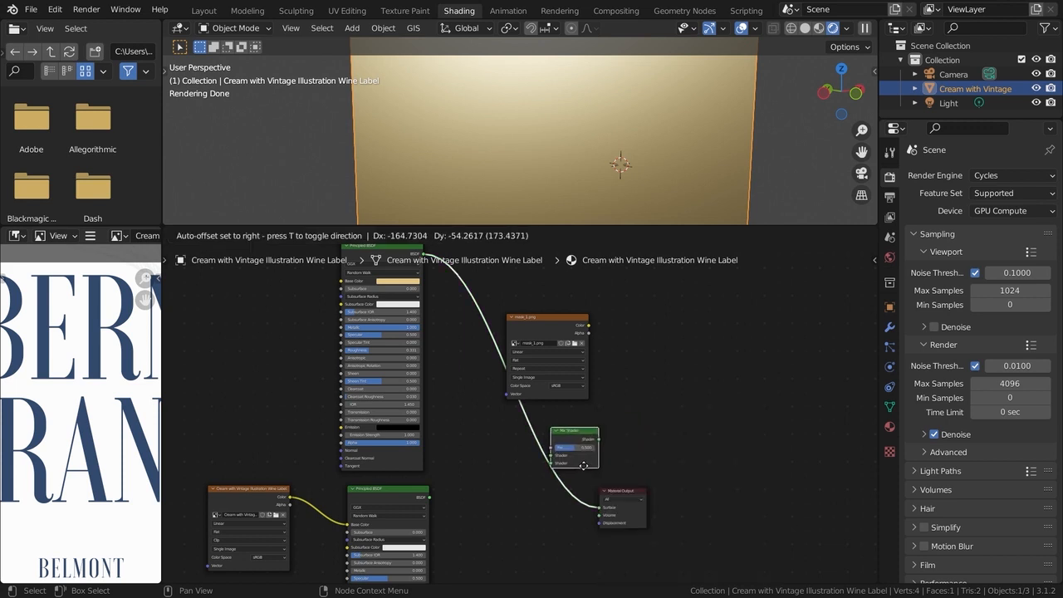
left_click(550, 464)
- Connect the label's Principled BSDF to the Mix Shader's second Shader input, and the Mix Shader to the Material Output's Surface
middle_click_drag(434, 386, 454, 366)
left_click(401, 306)
scroll(454, 365, "up", 2)
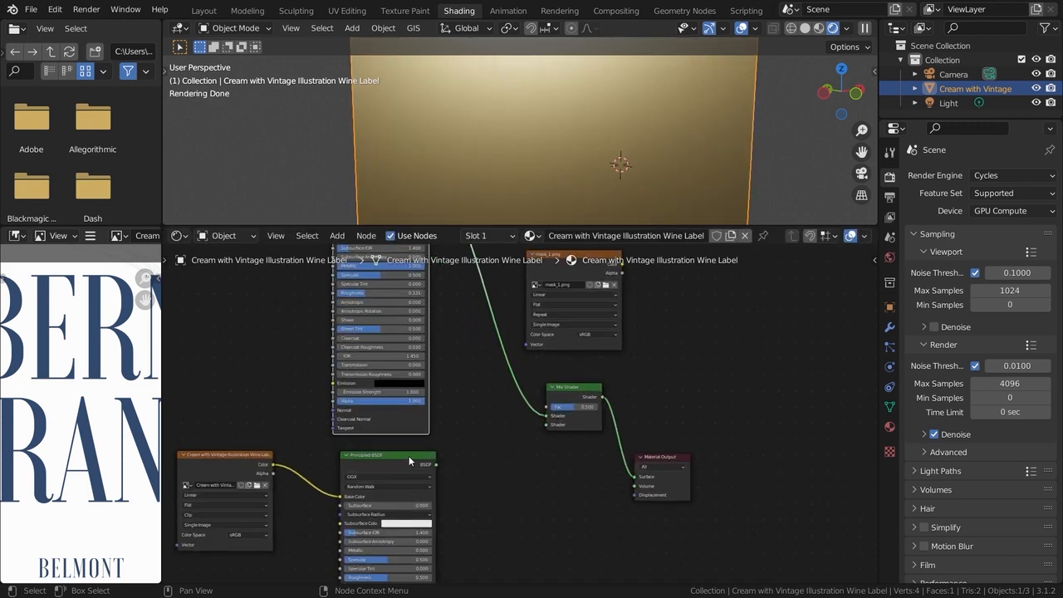
left_click(408, 457)
left_click(402, 459, "ctrl+shift")
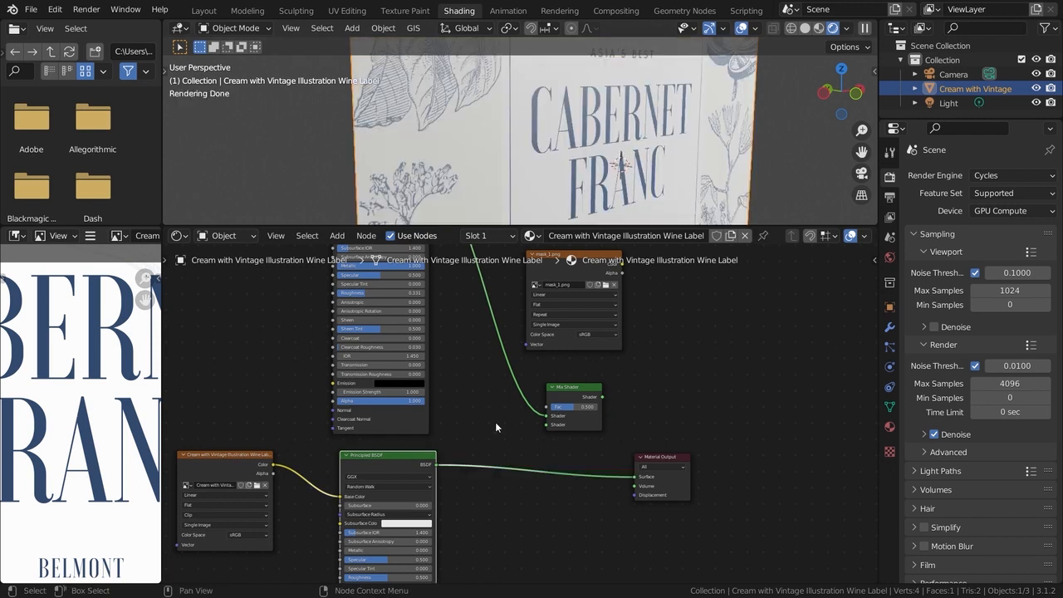
left_click_drag(441, 468, 546, 425)
left_click_drag(601, 398, 589, 426)
scroll(589, 446, "up", 2)
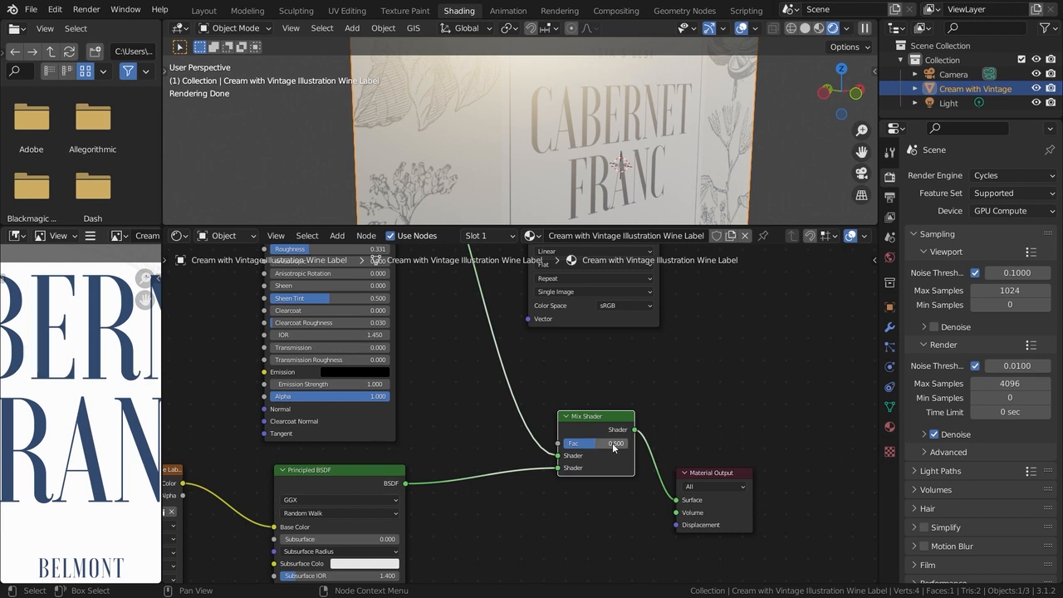
- Set the Mix Shader's Fac to 0.000, then to 1.000, to compare the gold and label shaders
left_click_drag(616, 443, 548, 444)
middle_click_drag(383, 402, 425, 526)
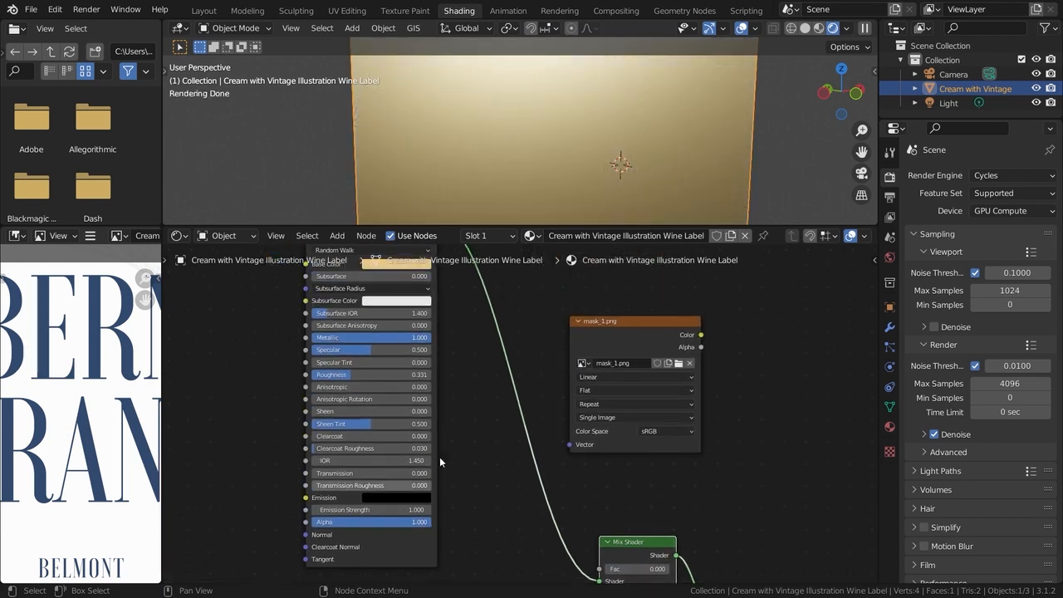
middle_click_drag(465, 382, 458, 226)
scroll(565, 348, "down", 1)
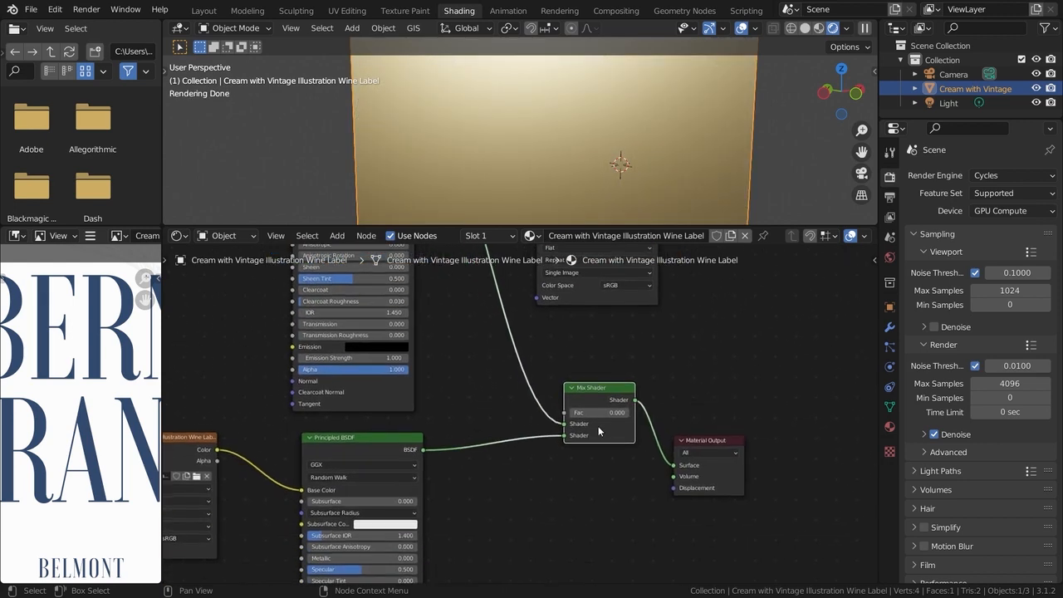
left_click_drag(600, 413, 665, 413)
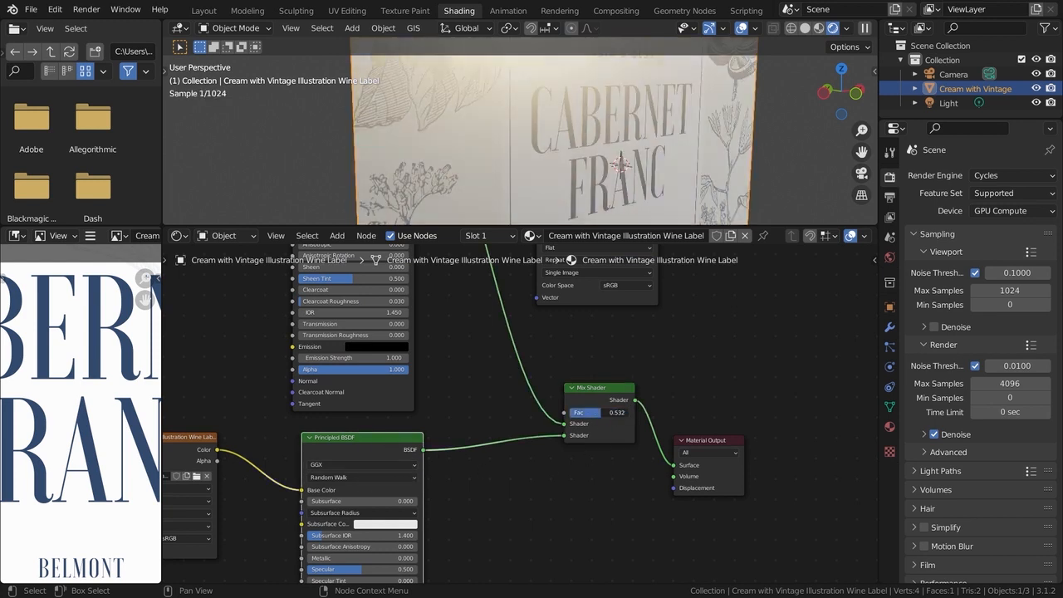
- Connect the mask_1.png Color output to the Mix Shader's Fac and place the mask node above the gold Principled BSDF
middle_click_drag(624, 362, 601, 465)
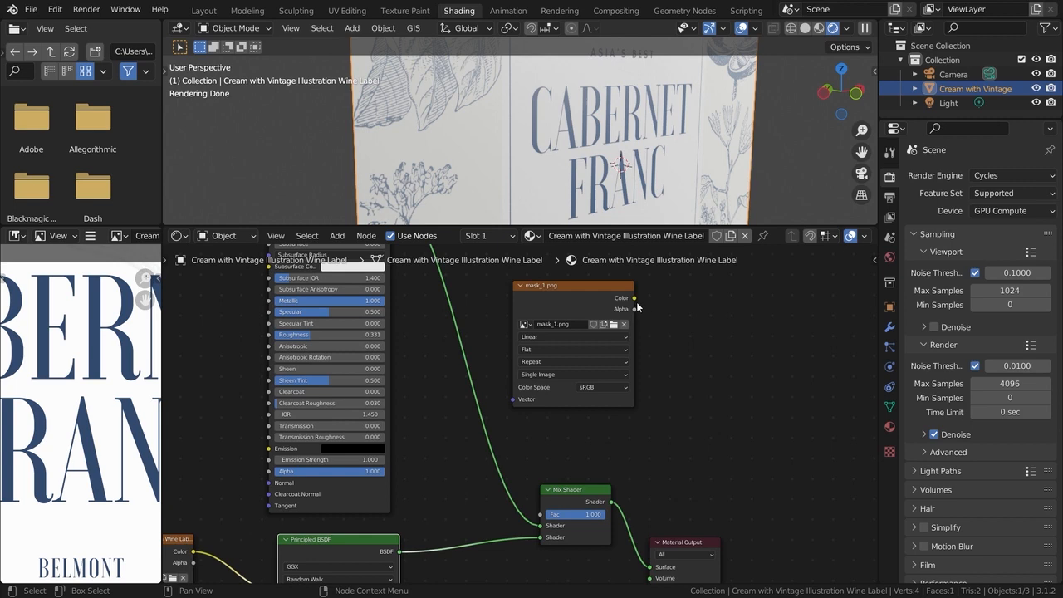
left_click_drag(635, 298, 552, 522)
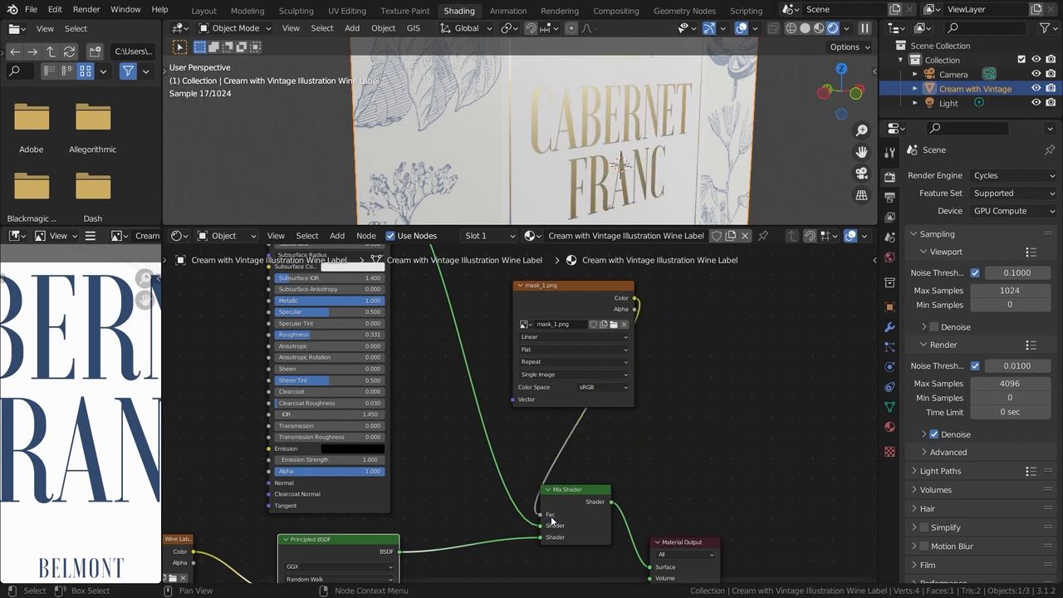
scroll(536, 194, "up", 3)
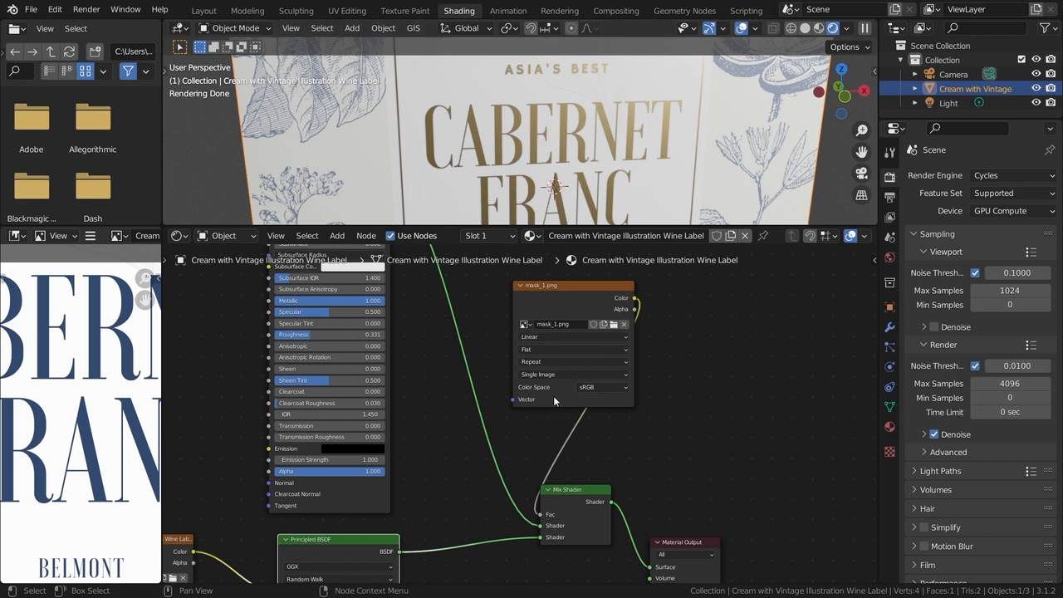
scroll(532, 399, "down", 3)
left_click_drag(578, 419, 412, 264)
scroll(602, 106, "down", 4)
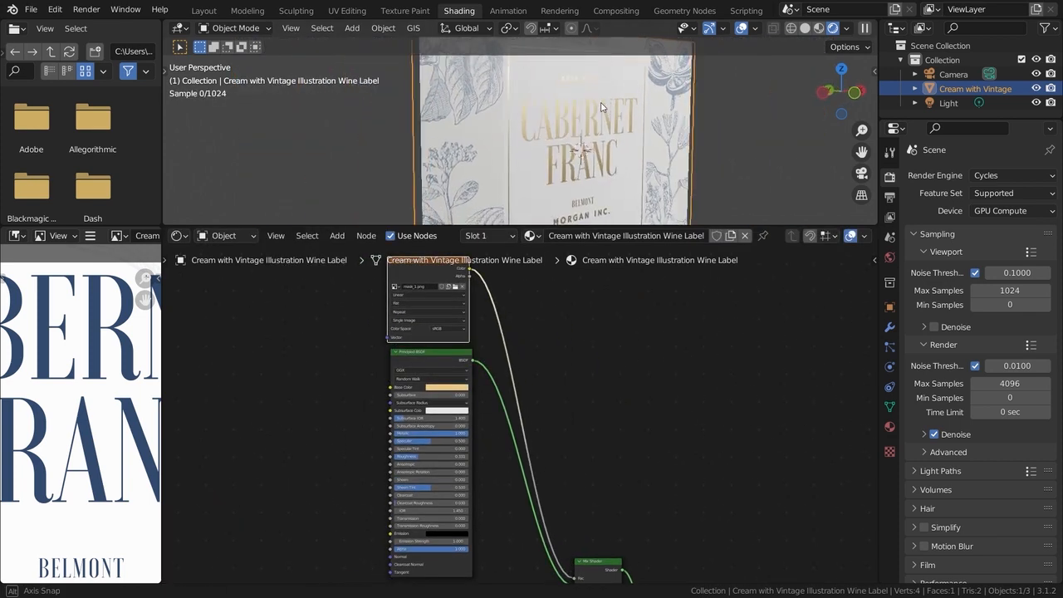
middle_click_drag(603, 106, 654, 82)
- Disconnect the label image from the lower Principled BSDF and set that shader's base colour to near black
middle_click_drag(607, 479, 647, 327)
scroll(491, 465, "up", 3)
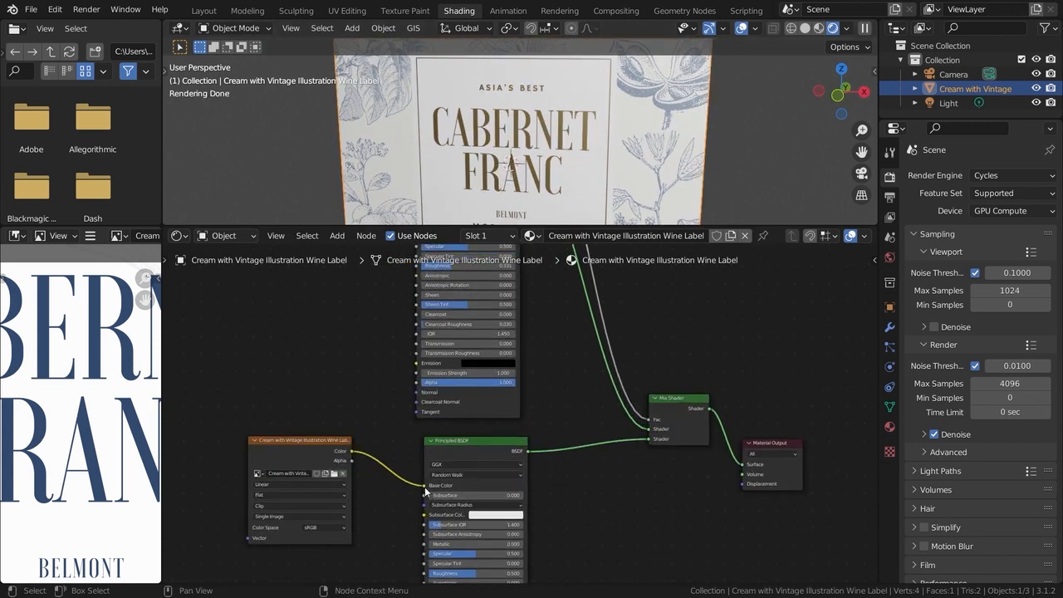
left_click_drag(424, 487, 375, 474)
left_click(496, 485)
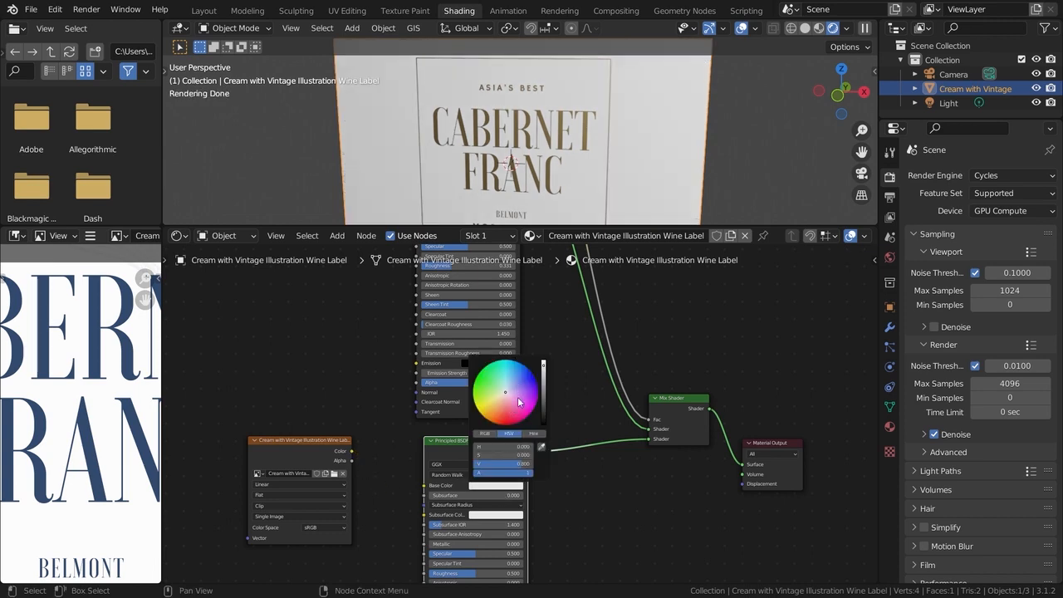
left_click_drag(545, 410, 545, 422)
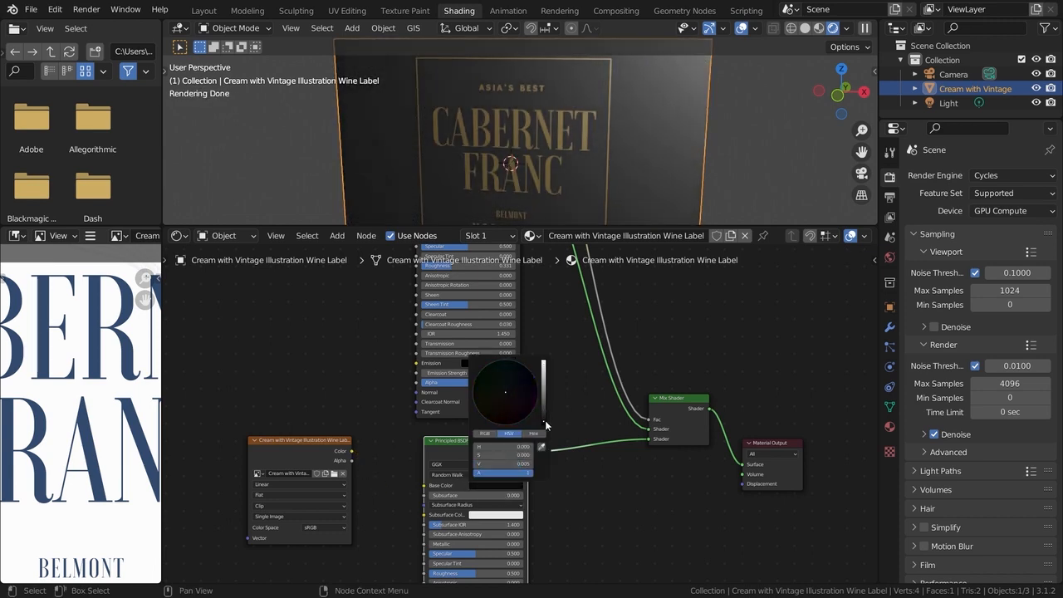
middle_click_drag(674, 213, 673, 151)
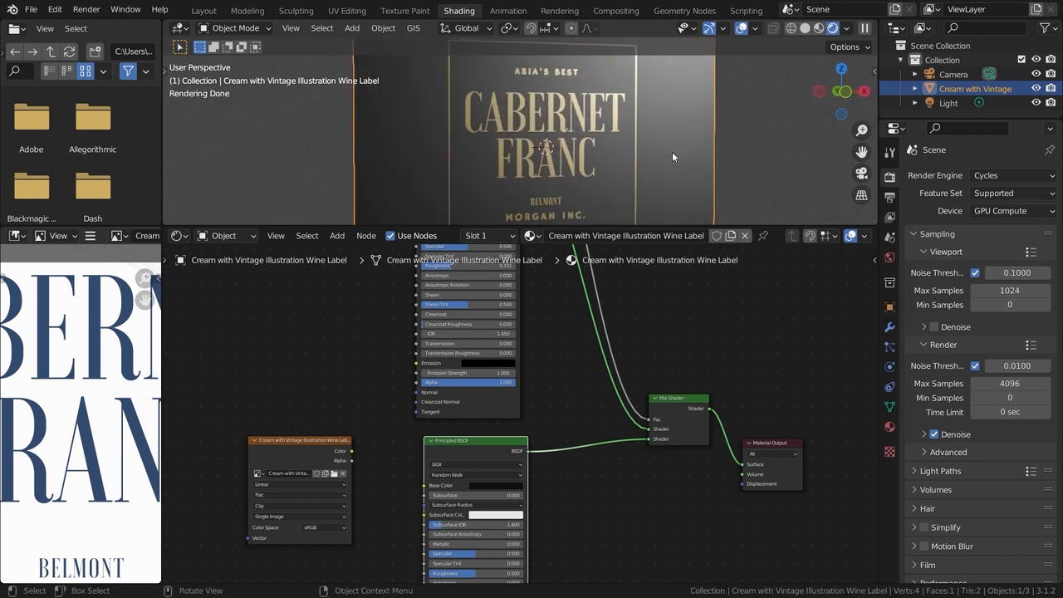
- Move the mask_1.png node farther away from the gold Principled BSDF, preview the mask on the label, and undo the preview
middle_click_drag(529, 344, 638, 509)
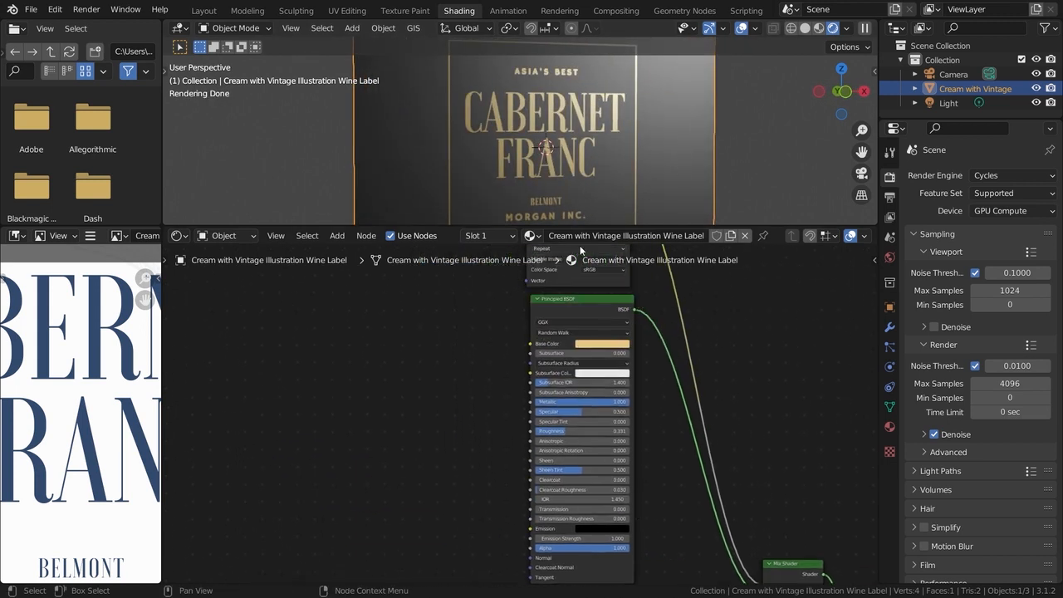
middle_click_drag(580, 252, 613, 360)
left_click_drag(588, 294, 409, 315)
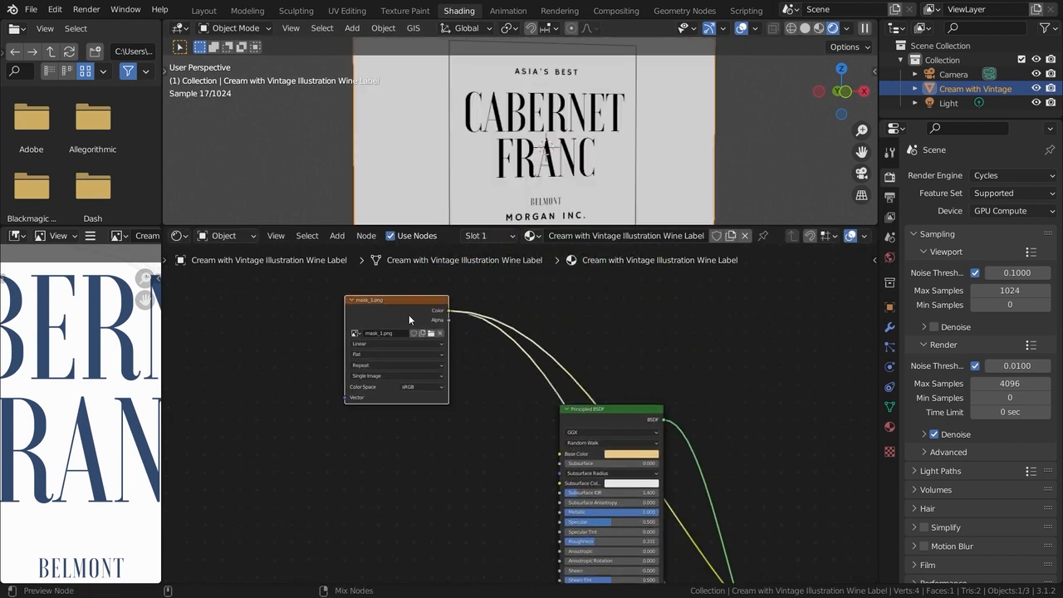
key("ctrl+z")
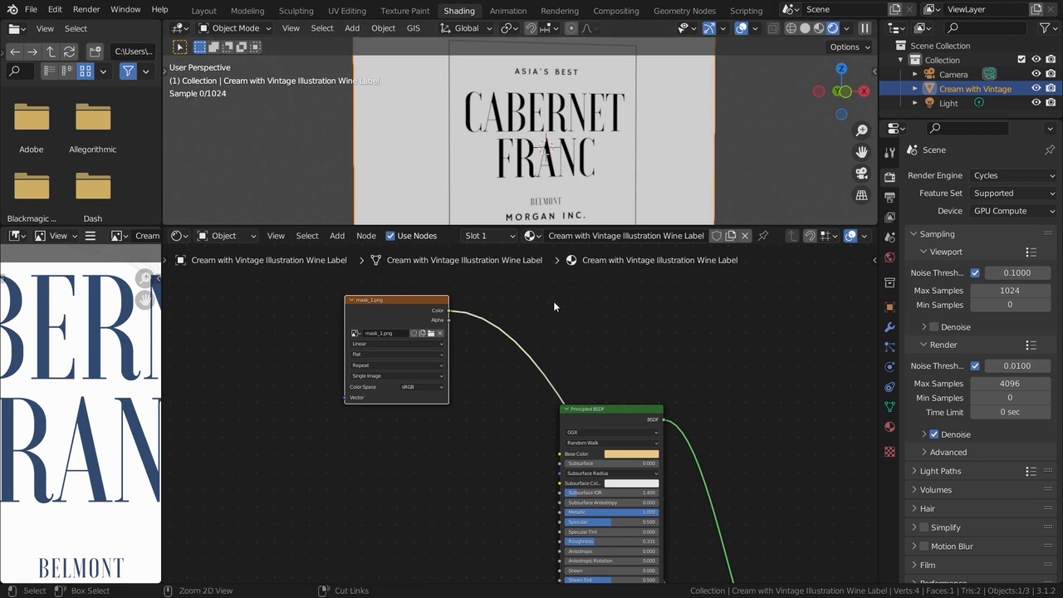
- Add a Bump node between the mask_1.png texture and the gold Principled BSDF
key("shift+a")
left_click(522, 316)
type("bv")
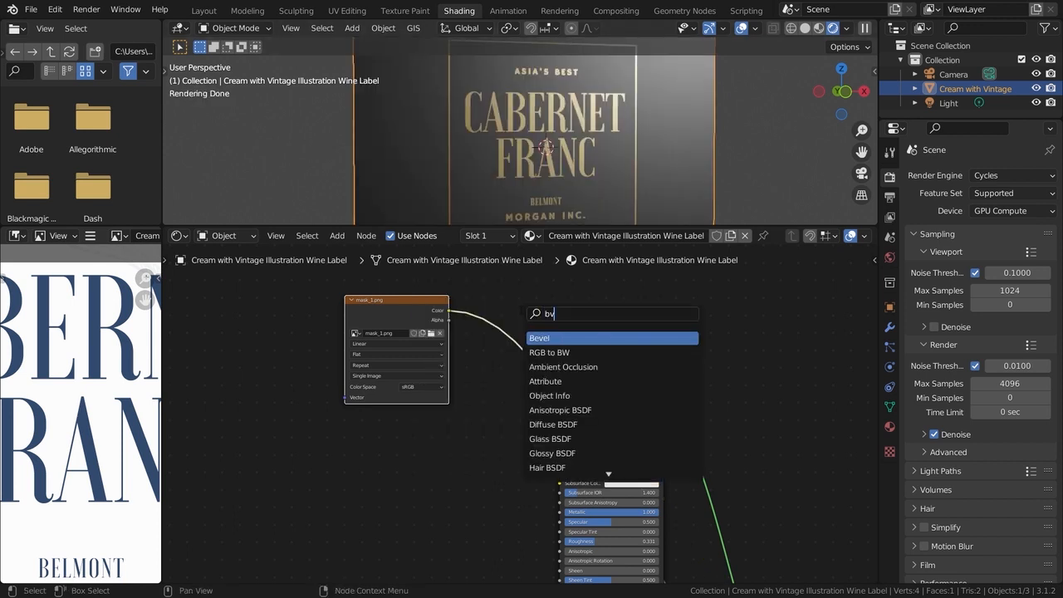
key("BackSpace")
type("ump")
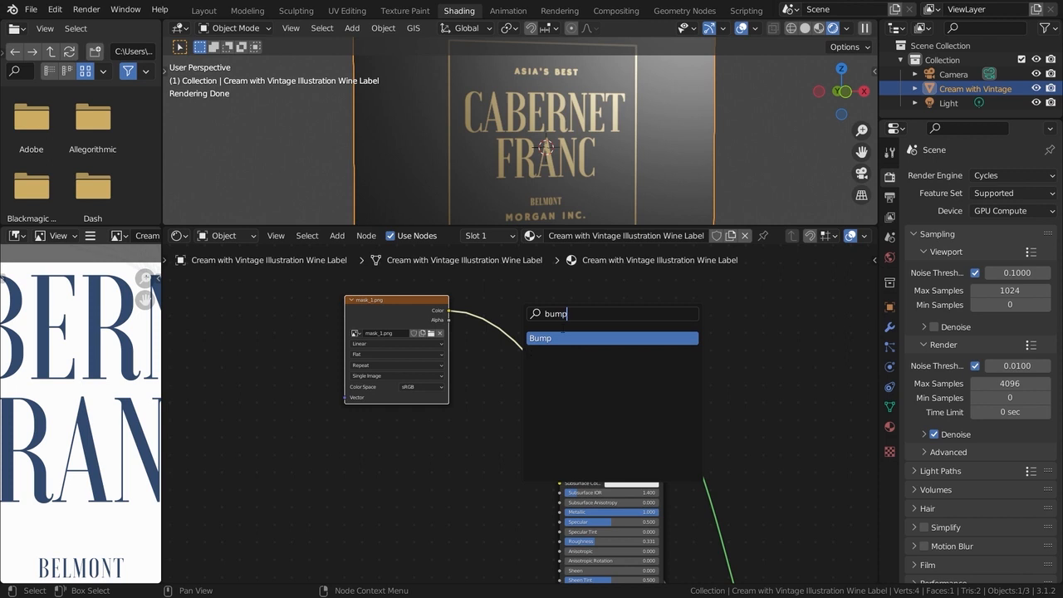
key("Return")
left_click(515, 434)
- Connect the mask_1.png Color output to the Bump node's Height and the Bump's Normal output to the gold Principled BSDF's Normal
left_click_drag(400, 302, 285, 343)
scroll(279, 300, "up", 2)
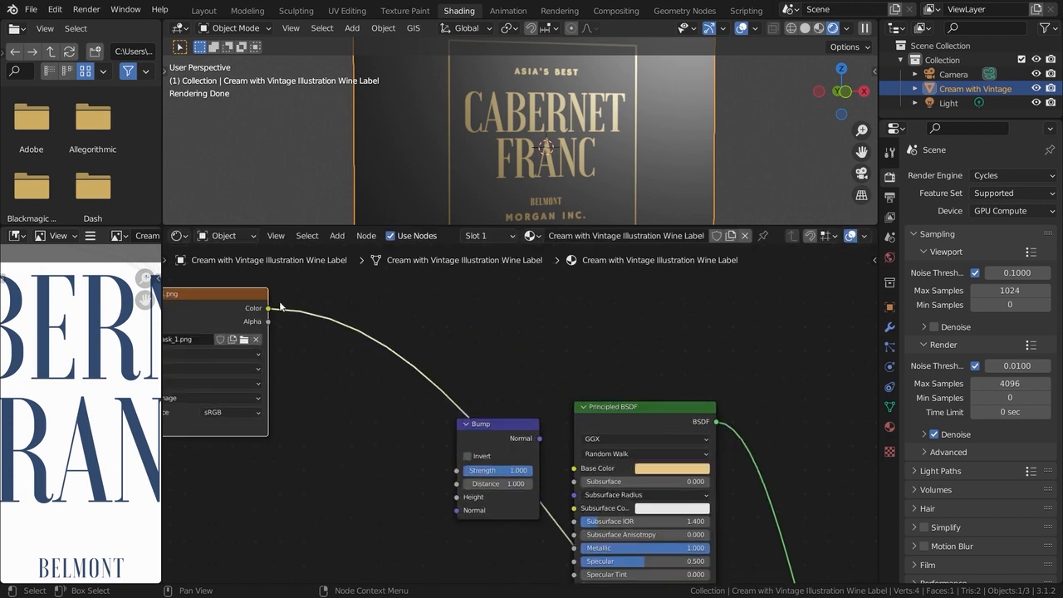
left_click_drag(268, 309, 457, 496)
scroll(447, 480, "down", 1)
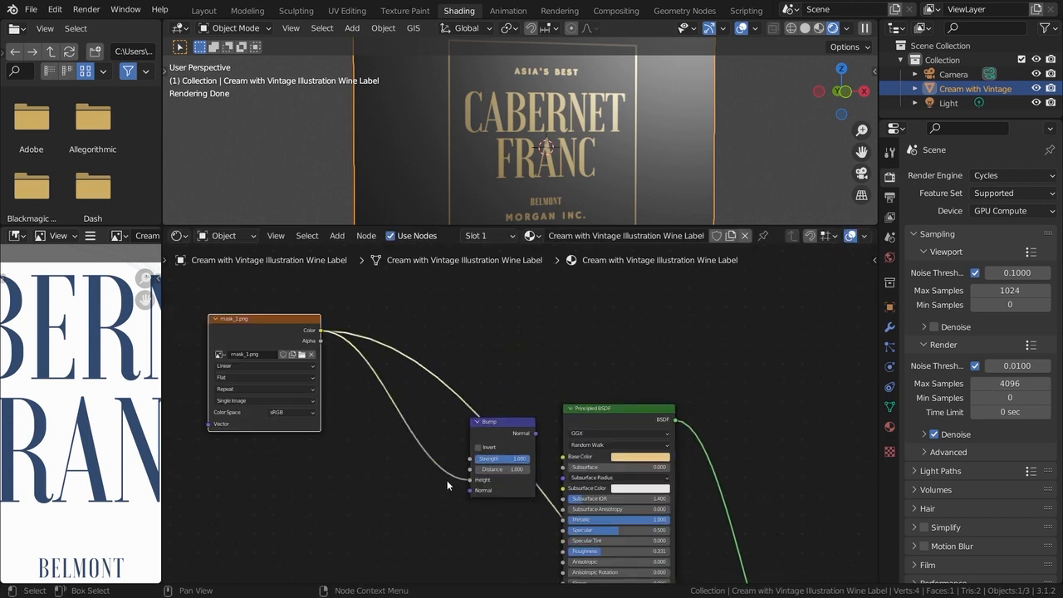
middle_click_drag(417, 527, 418, 416)
scroll(417, 415, "down", 2)
scroll(478, 476, "up", 4)
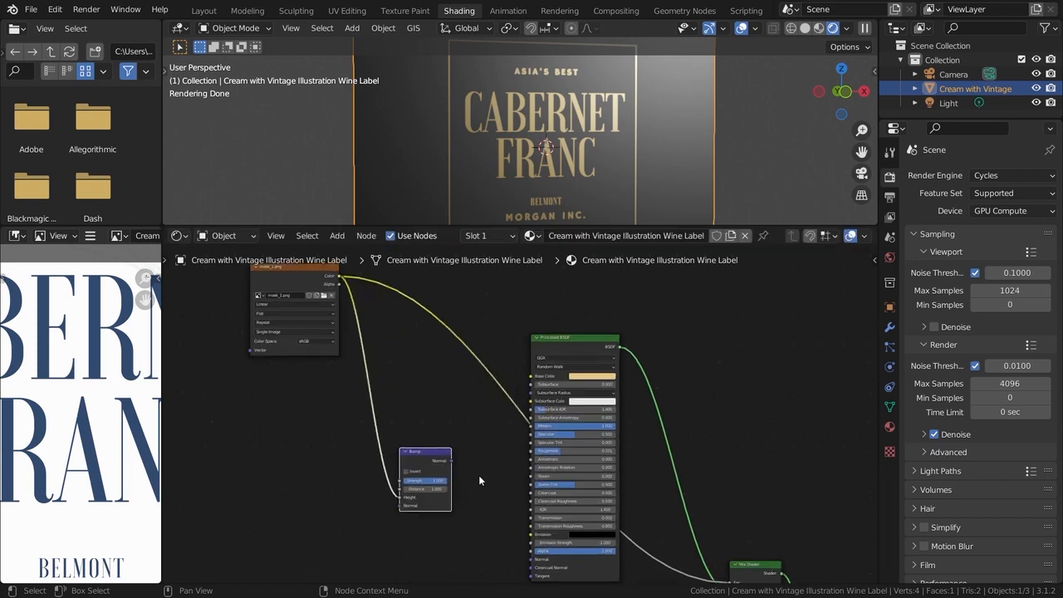
left_click_drag(413, 361, 534, 507)
middle_click_drag(495, 394, 472, 564)
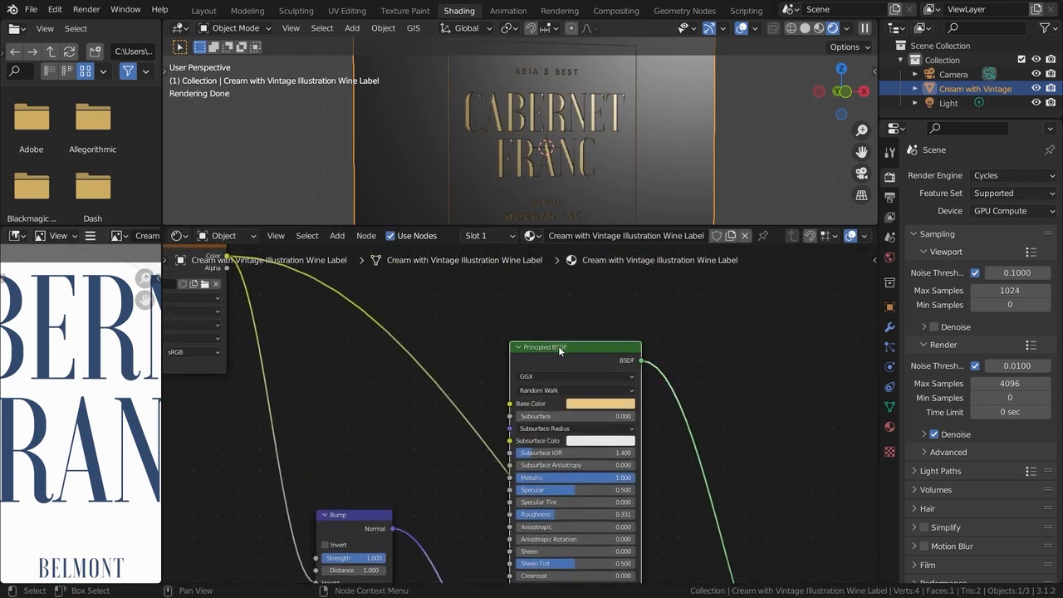
- Reduce the Bump node's Strength to 0.299 and inspect the embossed gold lettering from an angle
middle_click_drag(591, 150, 682, 181)
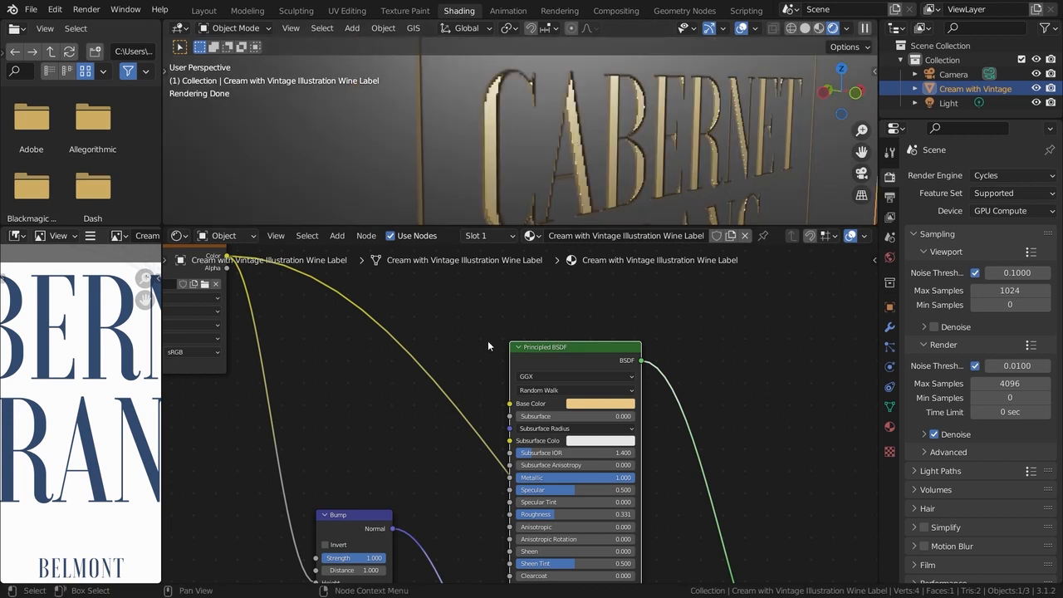
scroll(390, 469, "up", 2)
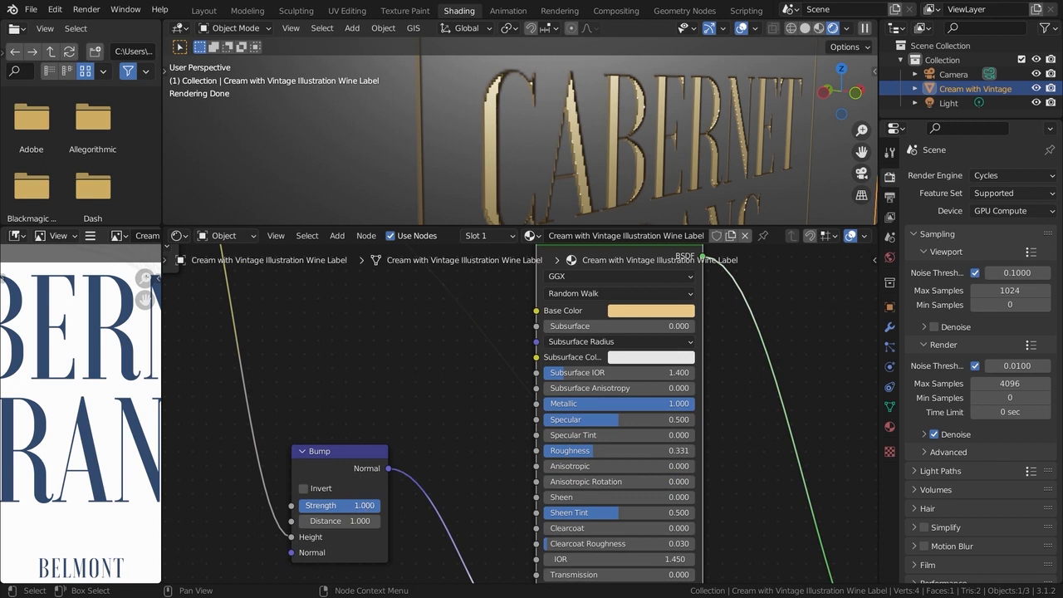
left_click_drag(357, 505, 335, 506)
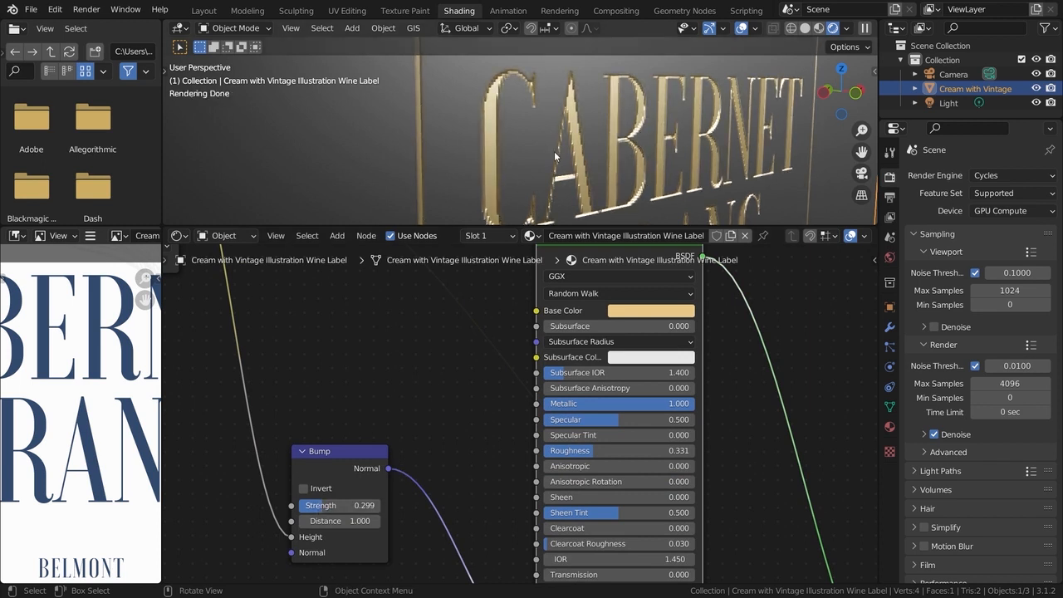
mouse_move(554, 151)
middle_mouse_down()
mouse_move(575, 132)
mouse_move(552, 169)
middle_mouse_up()
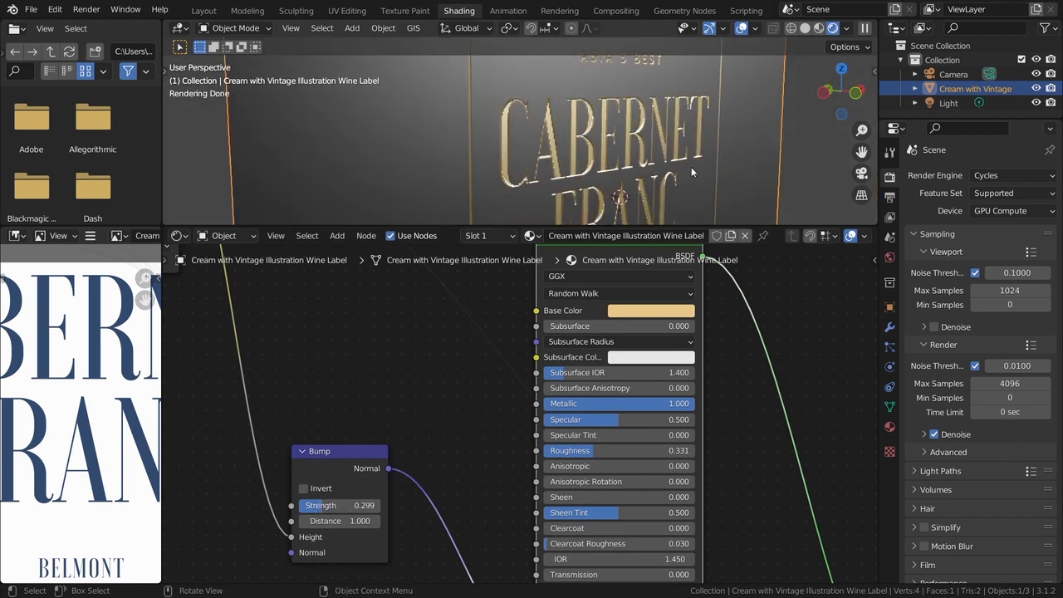
- Add a ColorRamp node and insert it between the mask_1.png Color output and the Bump node's Height input
middle_click_drag(308, 358, 439, 374)
key("shift+a")
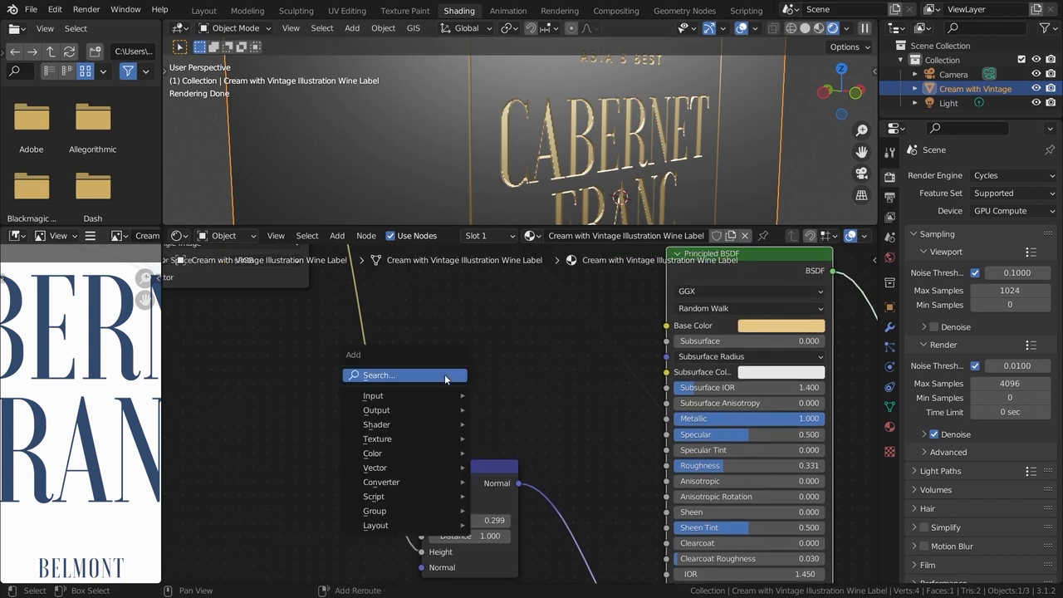
left_click(444, 374)
type("c")
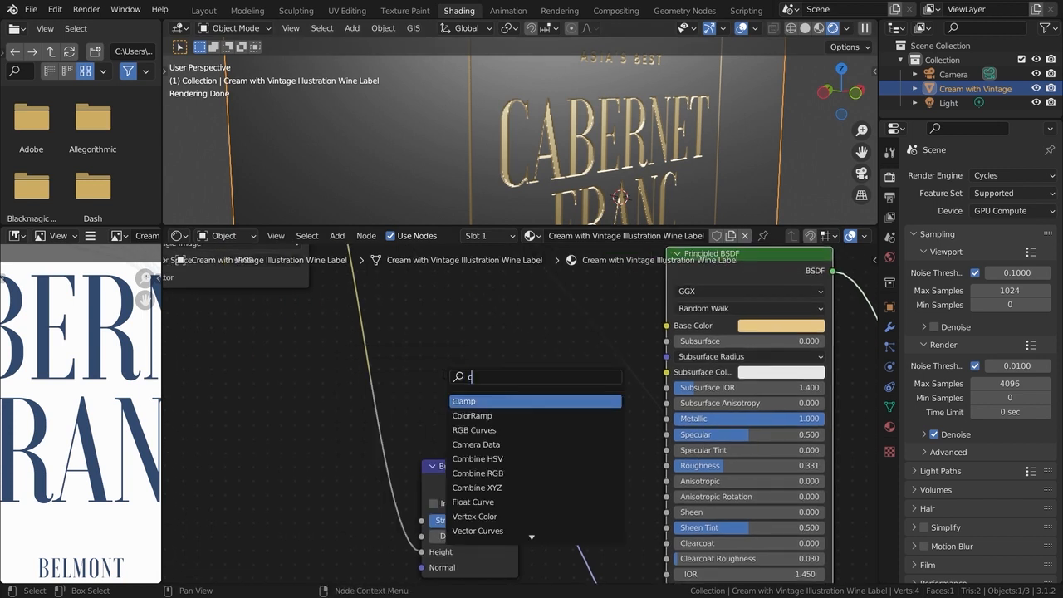
type("ol")
key("Return")
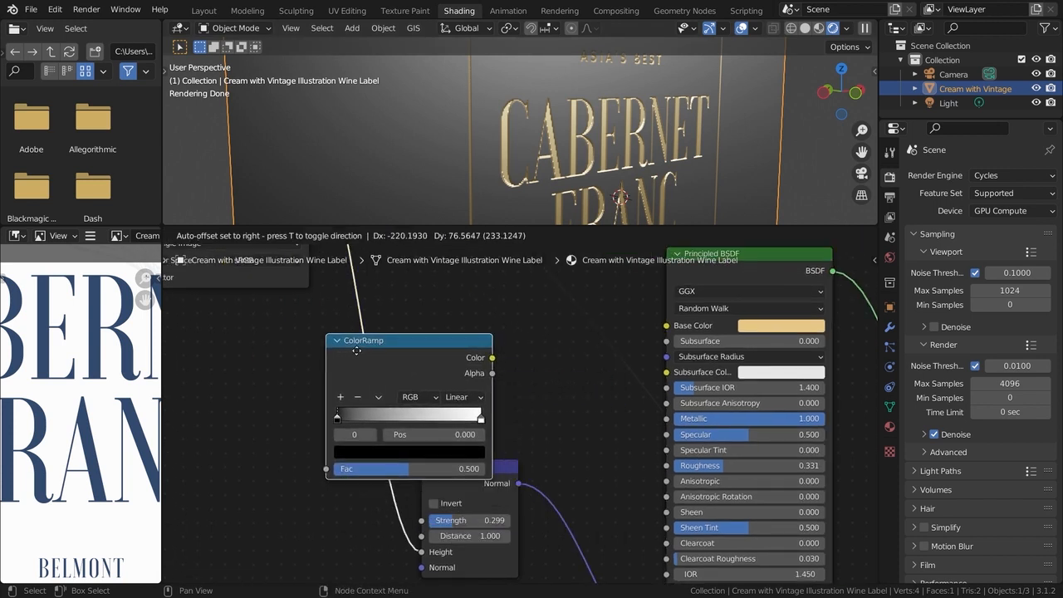
left_click(357, 350)
scroll(357, 349, "down", 6)
middle_click_drag(365, 278, 389, 345)
left_click(361, 305)
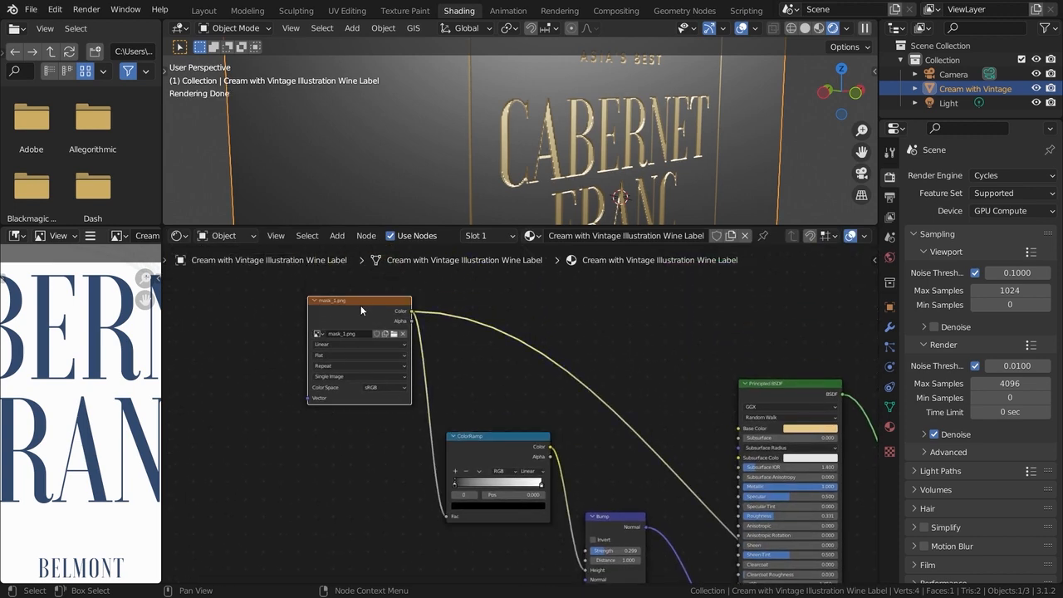
- Reverse the ColorRamp gradient by placing the white stop at 0.000 and the black stop at 1.000, and inspect the lettering's relief
middle_click_drag(559, 443, 469, 373)
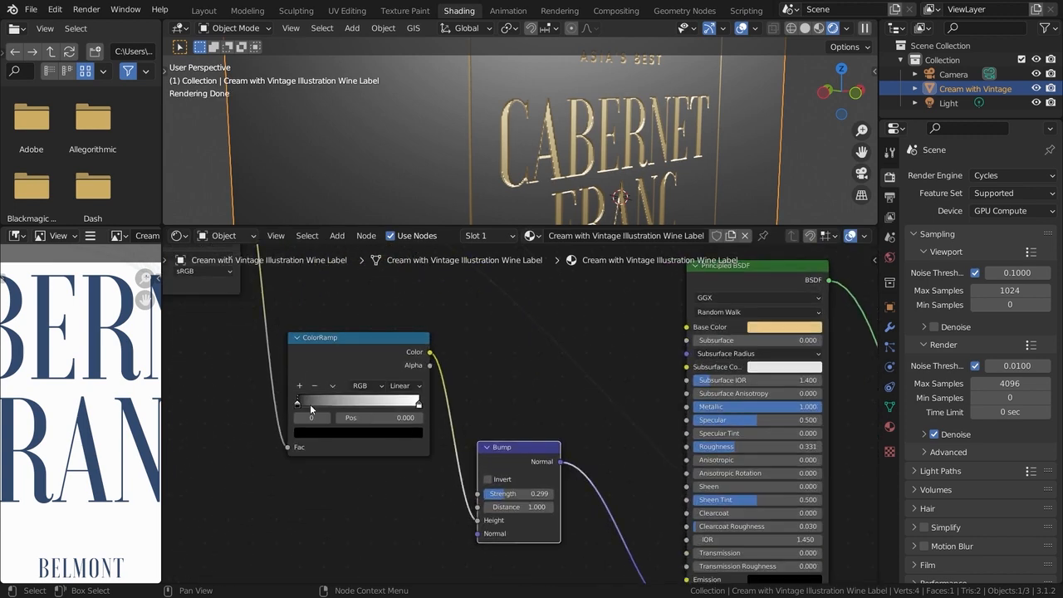
scroll(332, 395, "up", 3)
scroll(424, 427, "up", 1)
left_click_drag(402, 433, 481, 432)
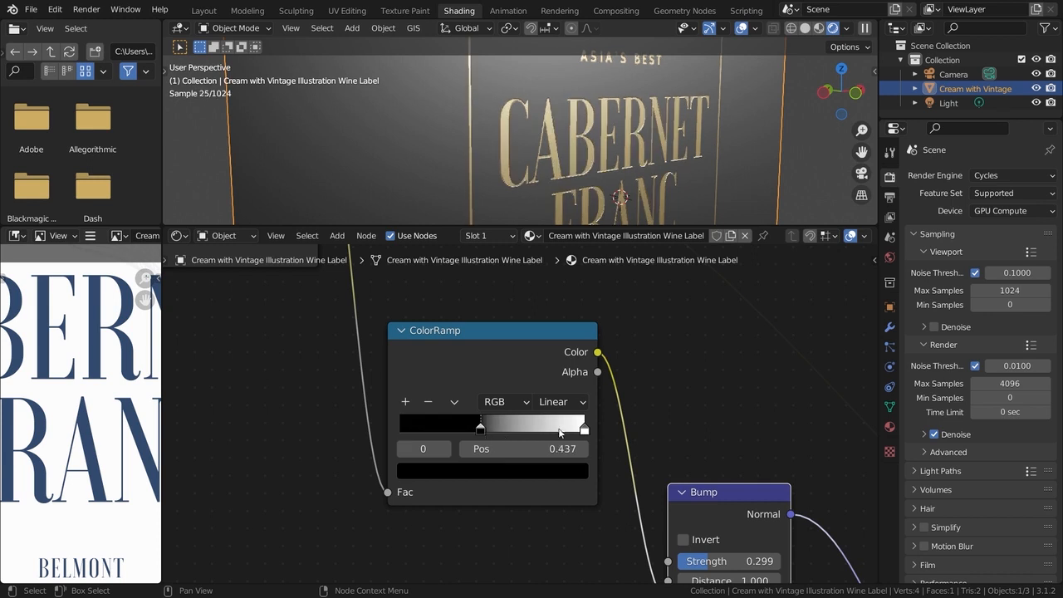
left_click_drag(585, 430, 400, 433)
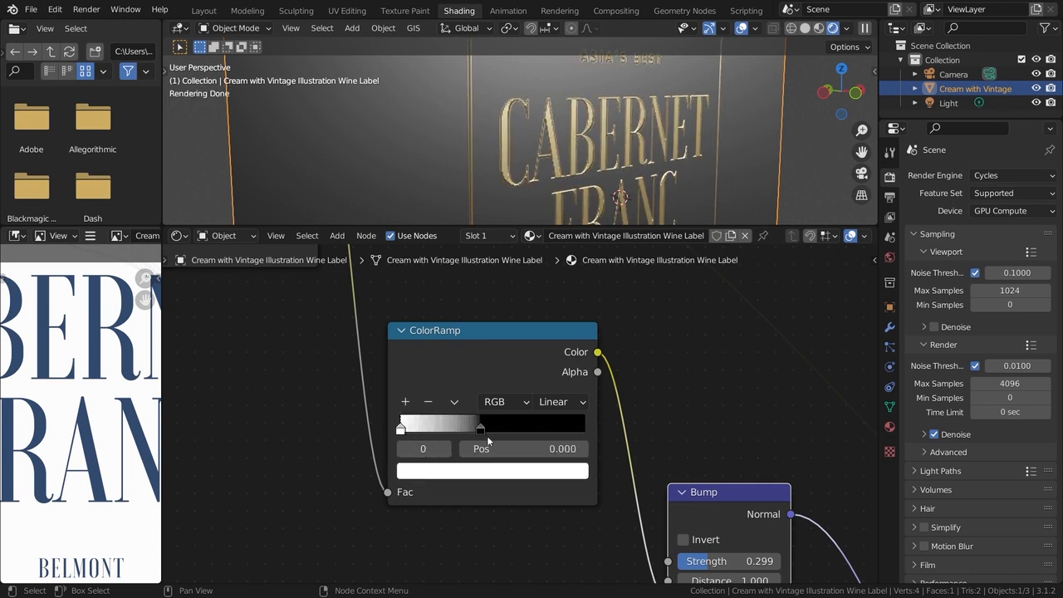
left_click_drag(487, 435, 616, 437)
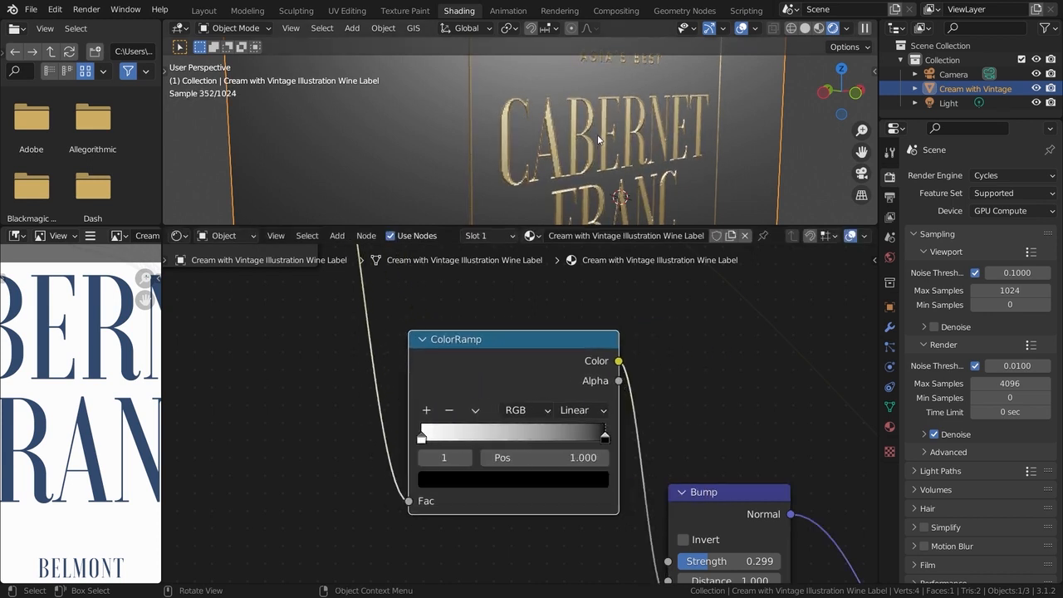
middle_click_drag(532, 108, 566, 100)
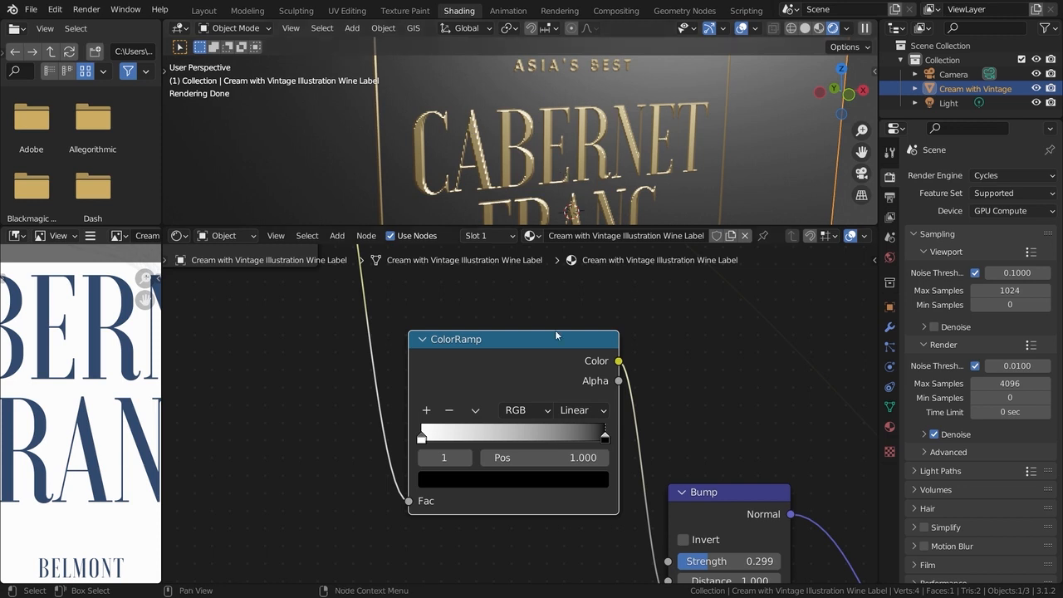
- Set the ColorRamp interpolation to Ease, with the black stop at 0.570 and the white stop at 0.113
scroll(516, 374, "up", 2)
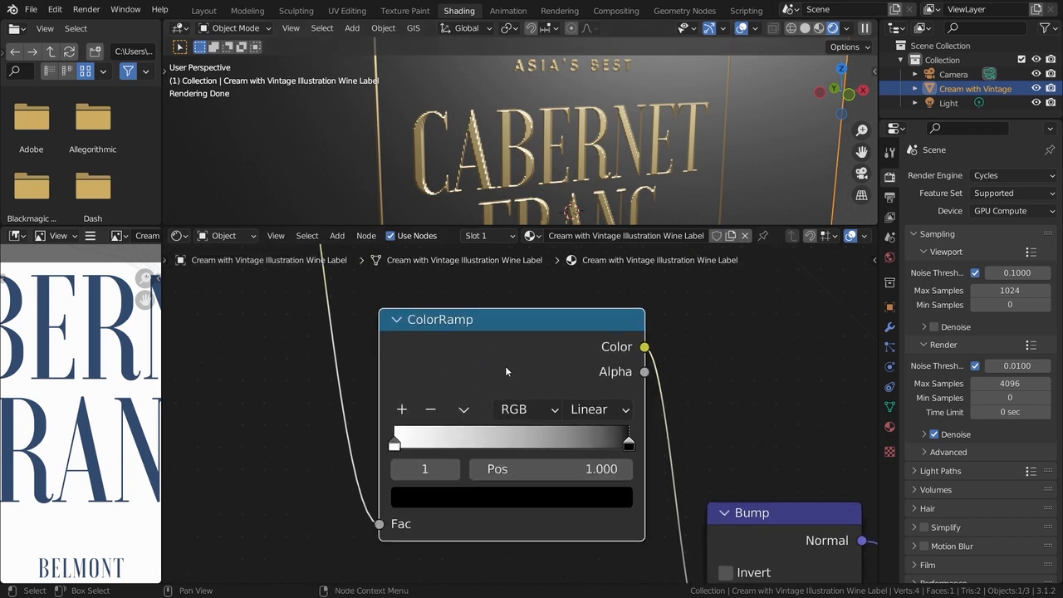
left_click(600, 409)
left_click(606, 438)
scroll(523, 125, "up", 5)
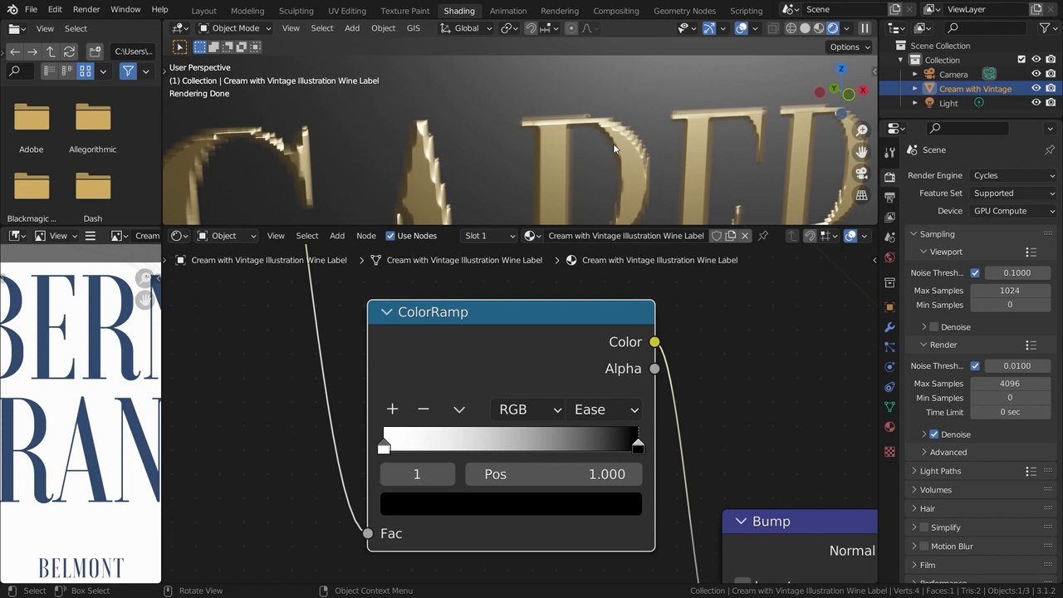
left_click_drag(638, 446, 528, 447)
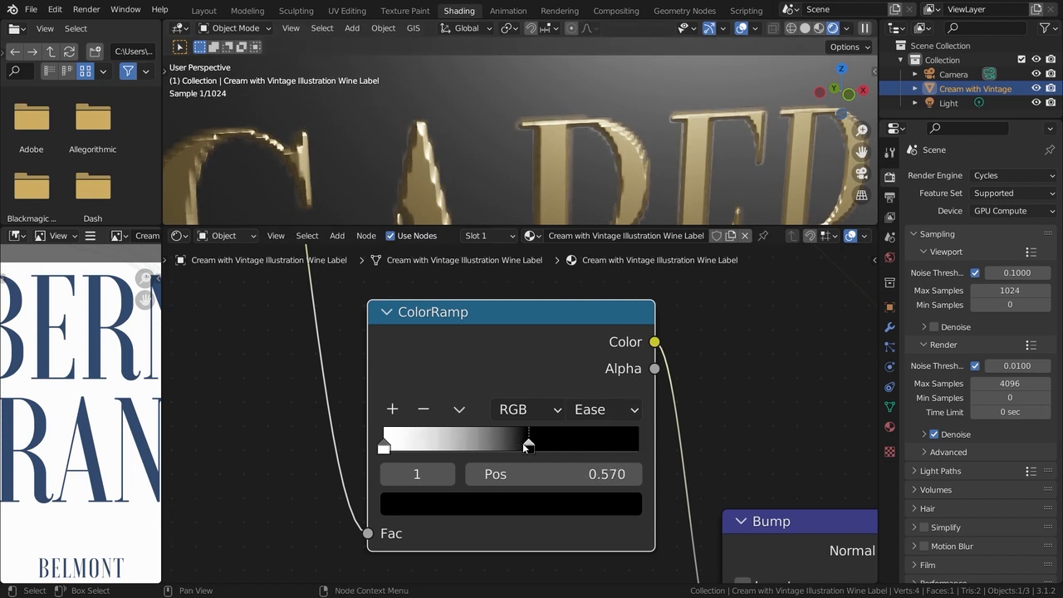
left_click_drag(384, 448, 413, 447)
middle_click_drag(520, 147, 501, 127, "shift")
scroll(501, 127, "up", 4)
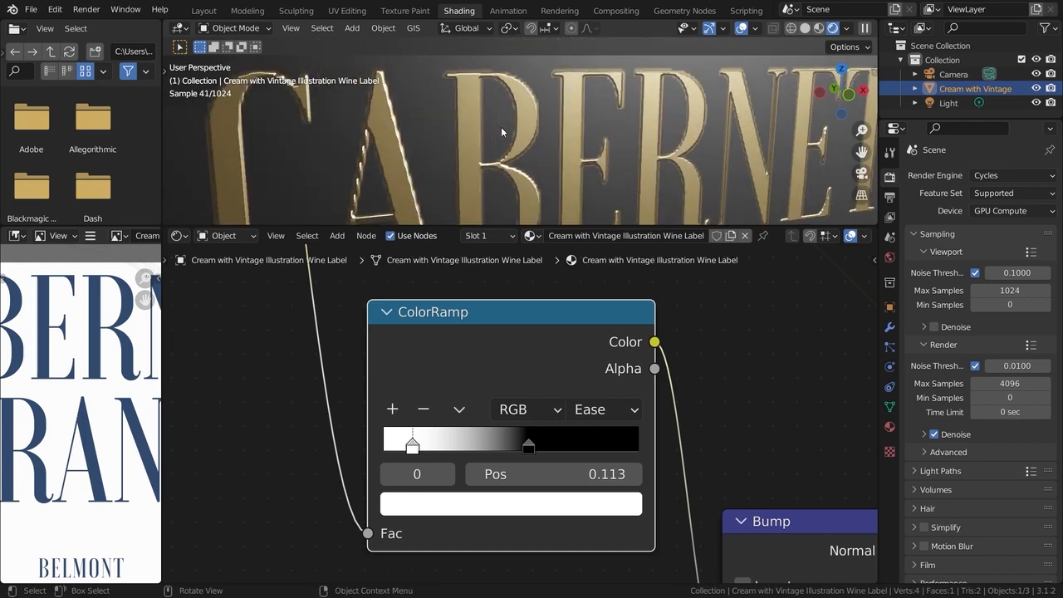
- Reduce the Bump node's Strength to 0.149 and inspect the gold lettering on the whole label from several angles
scroll(744, 413, "down", 1)
middle_click_drag(743, 413, 617, 247)
mouse_move(656, 429)
left_mouse_down()
mouse_move(615, 430)
mouse_move(635, 430)
left_mouse_up()
scroll(615, 430, "up", 1)
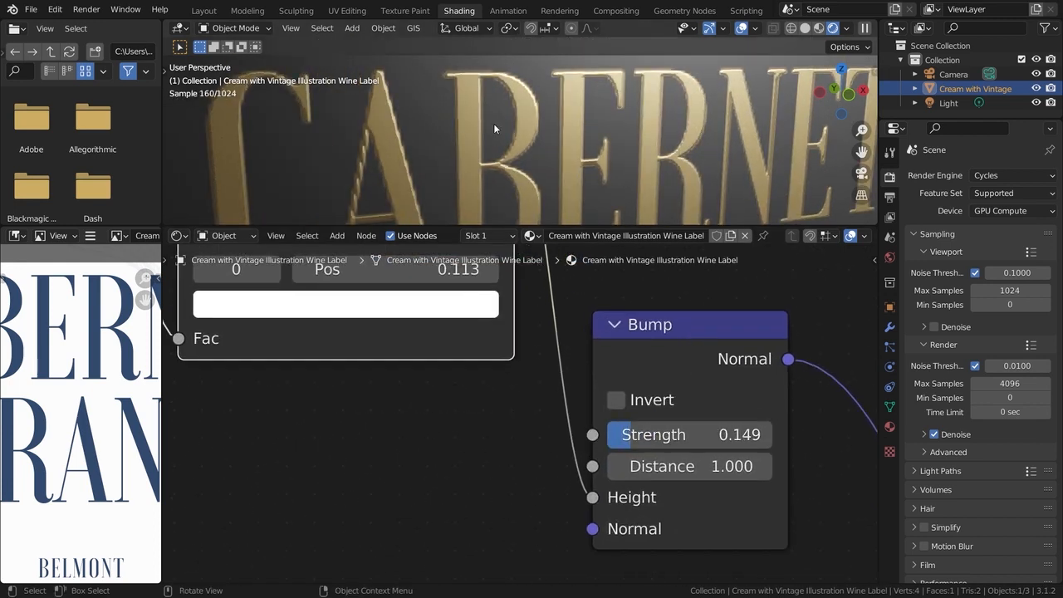
scroll(494, 123, "down", 4)
middle_click_drag(496, 127, 513, 153)
scroll(597, 137, "down", 3)
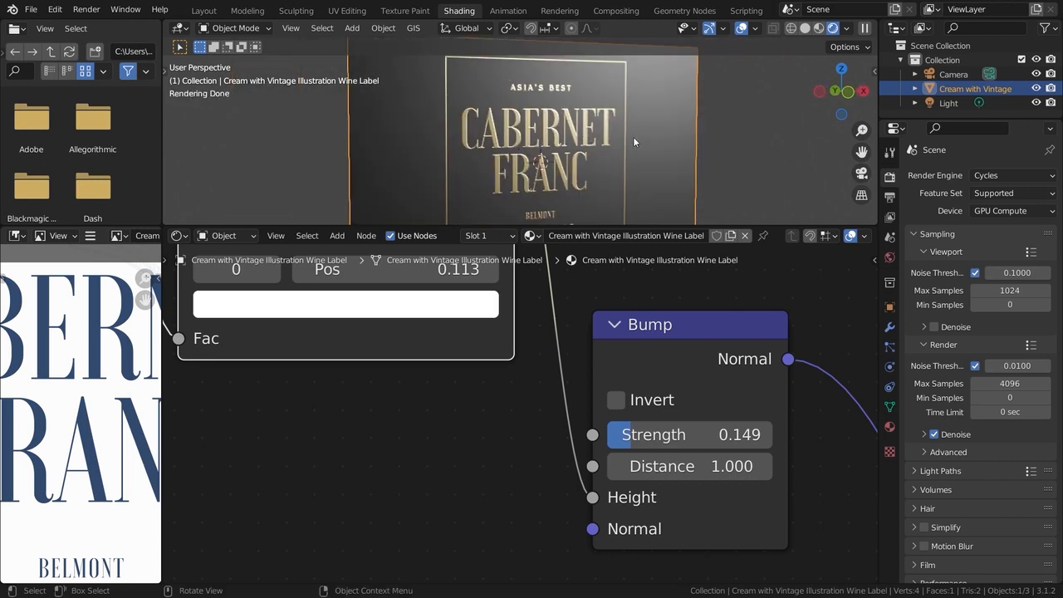
middle_click_drag(633, 135, 612, 153)
scroll(602, 161, "up", 4)
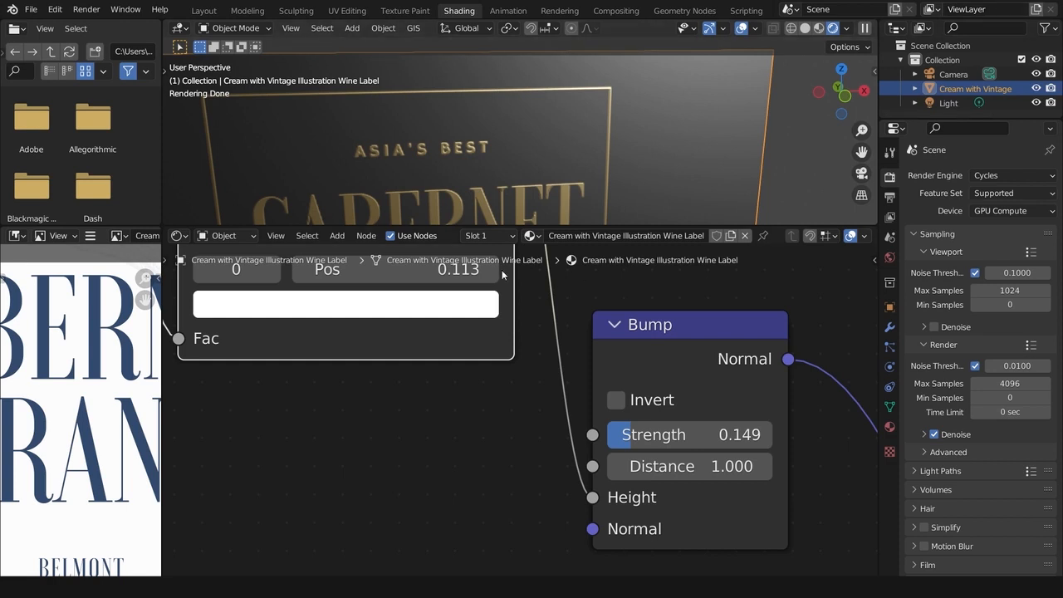
scroll(596, 155, "down", 8)
scroll(596, 155, "up", 2)
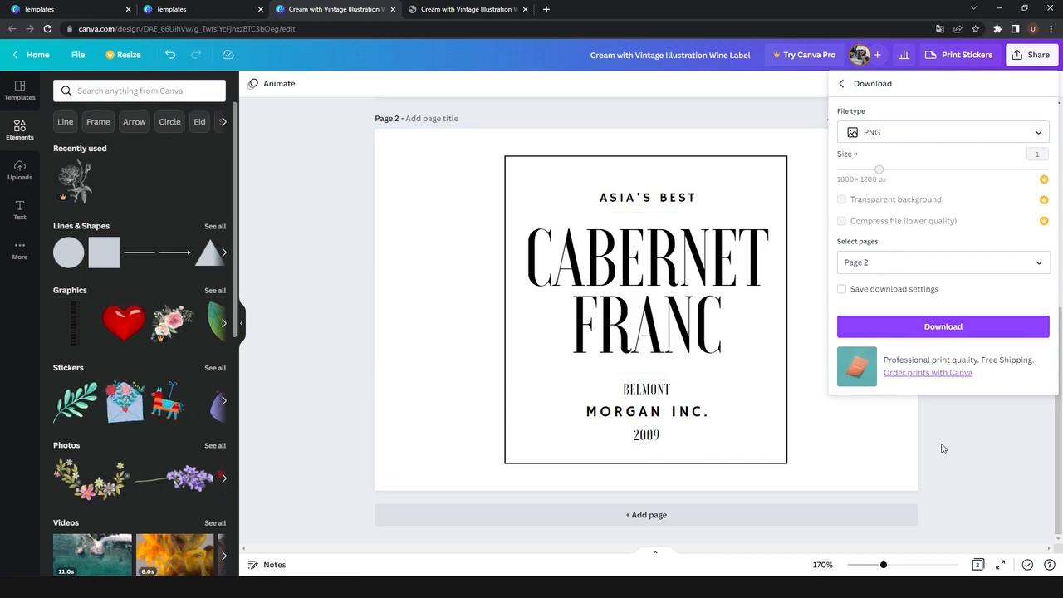
- Switch to the Canva wine label design and duplicate the illustrated label on page 1
left_click(935, 415)
scroll(934, 388, "up", 3, "ctrl")
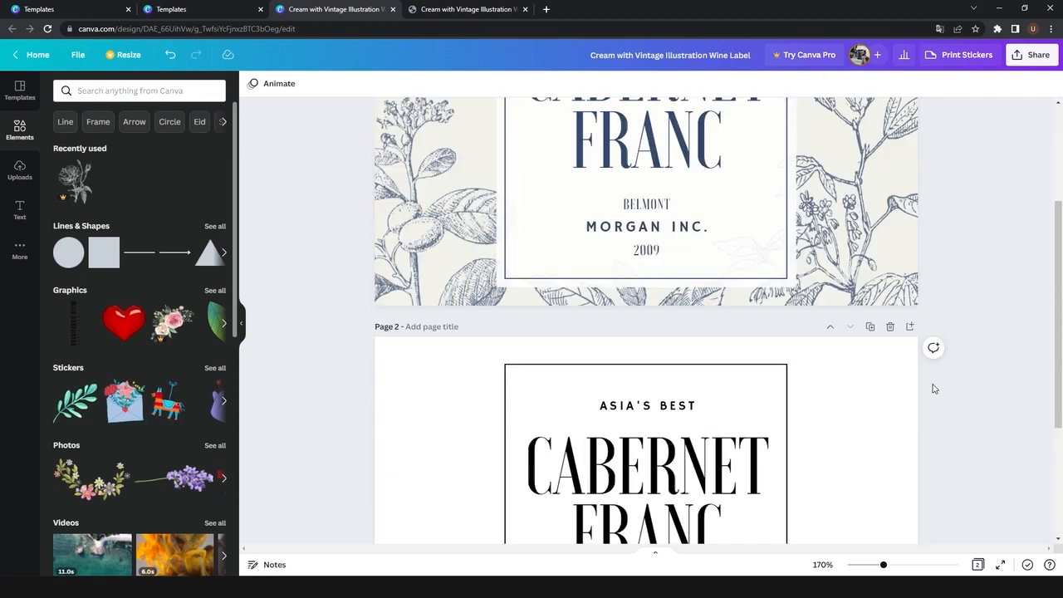
scroll(934, 388, "up", 3)
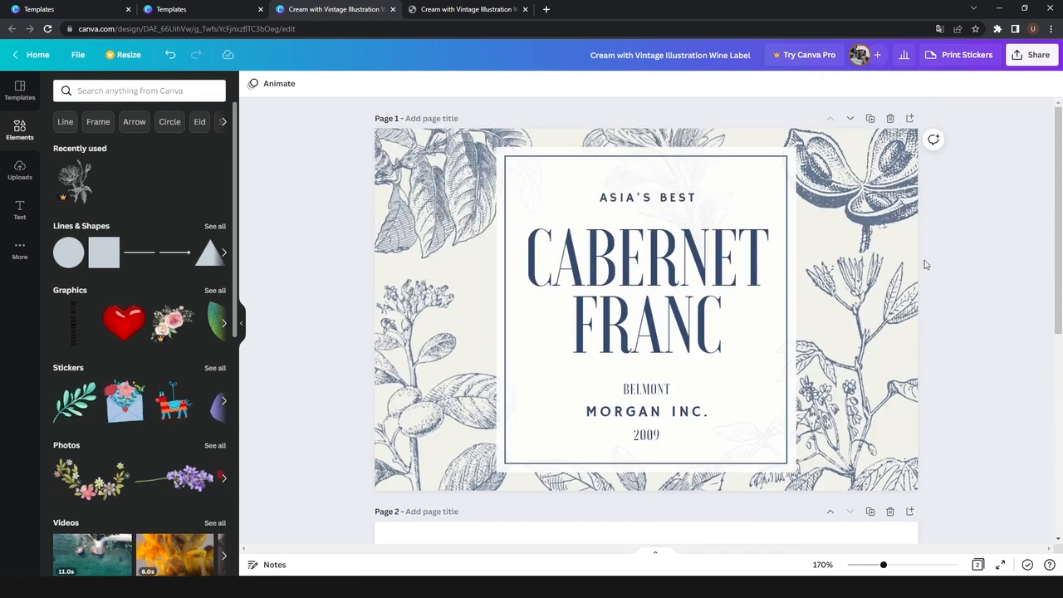
left_click(870, 118)
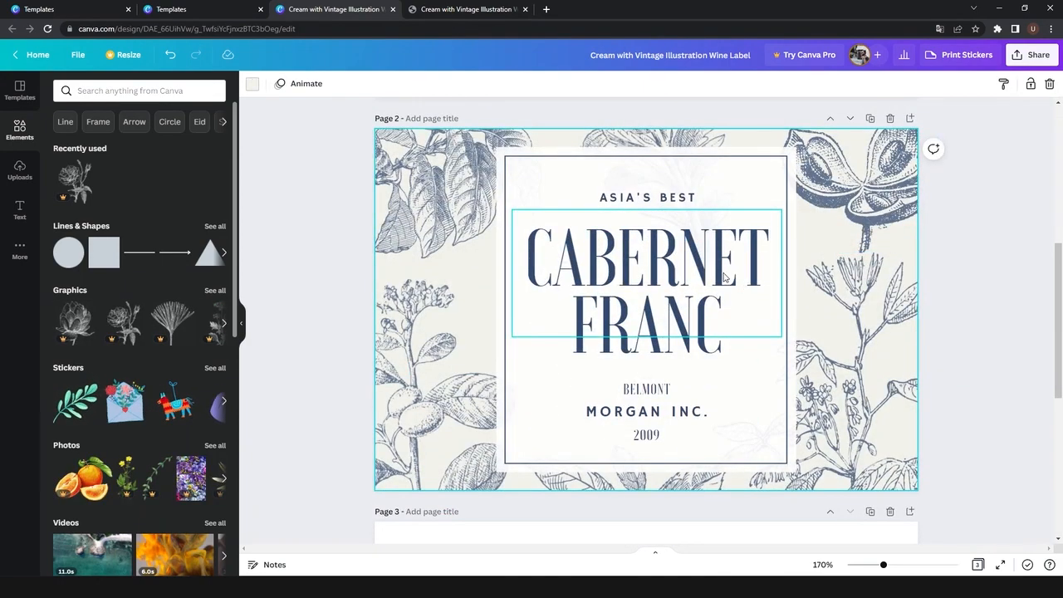
- Delete all the text elements and the thin rectangular frame from the duplicated label on page 2
left_click(720, 272)
key("Delete")
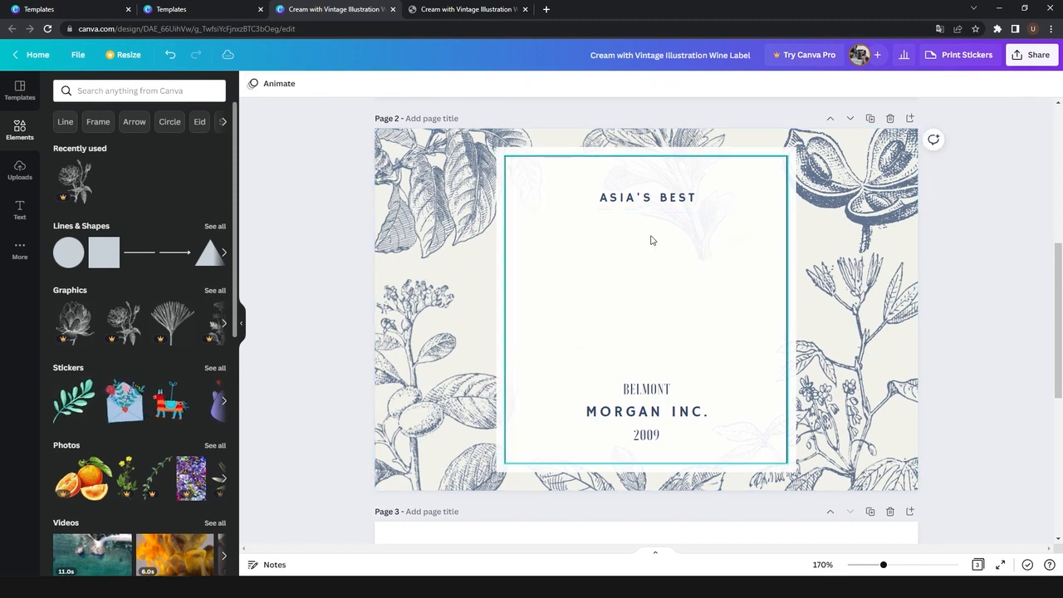
left_click(647, 198)
key("Delete")
left_click(647, 389)
key("Delete")
left_click(652, 413)
key("Delete")
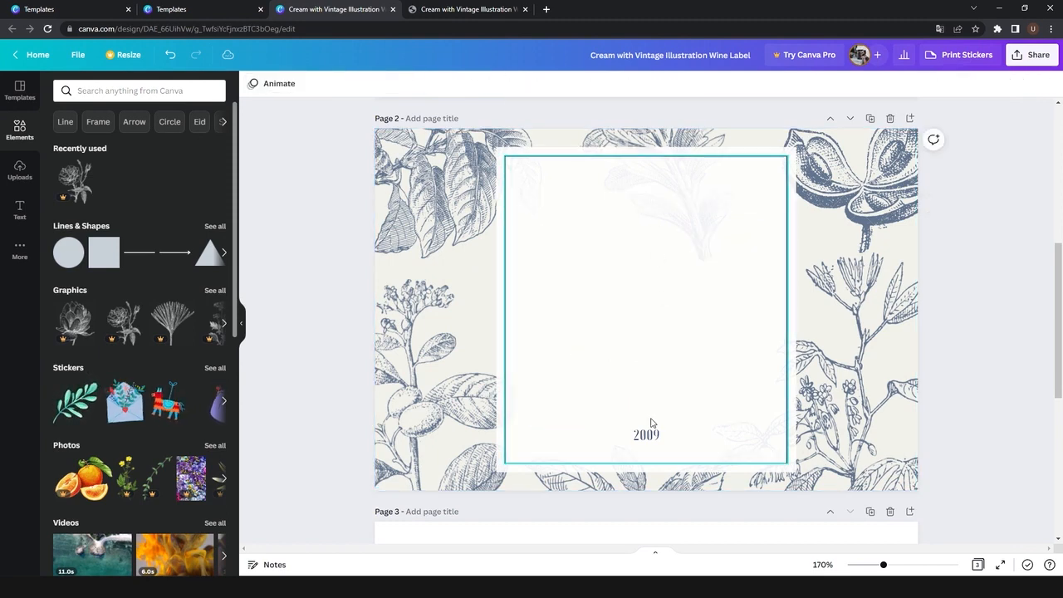
left_click(647, 435)
key("Delete")
left_click(607, 157)
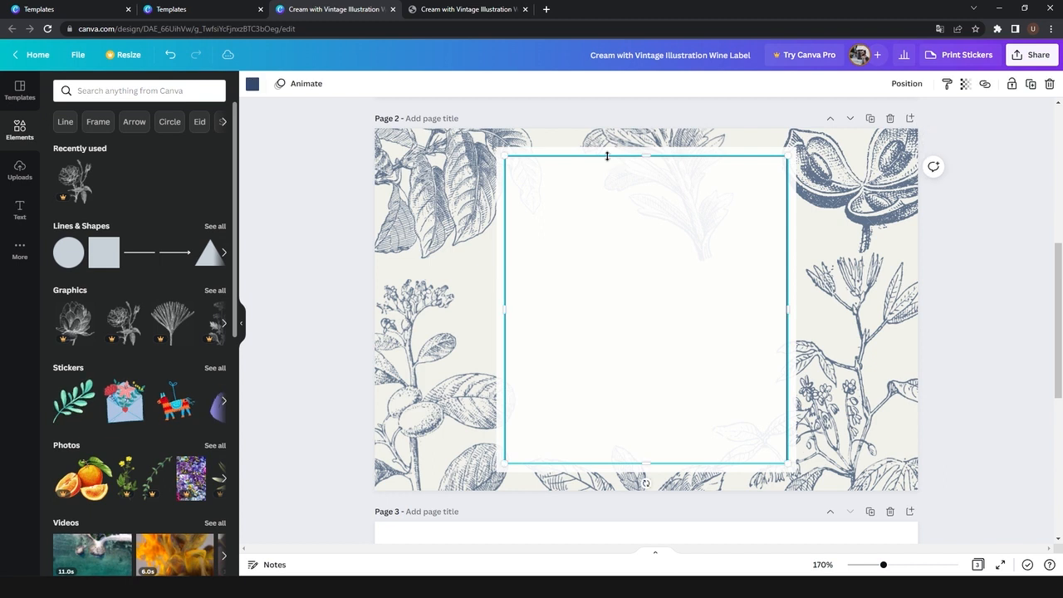
key("Delete")
- Set the transparency value of the central white panel on page 2 to 100 so it is fully opaque
left_click(555, 176)
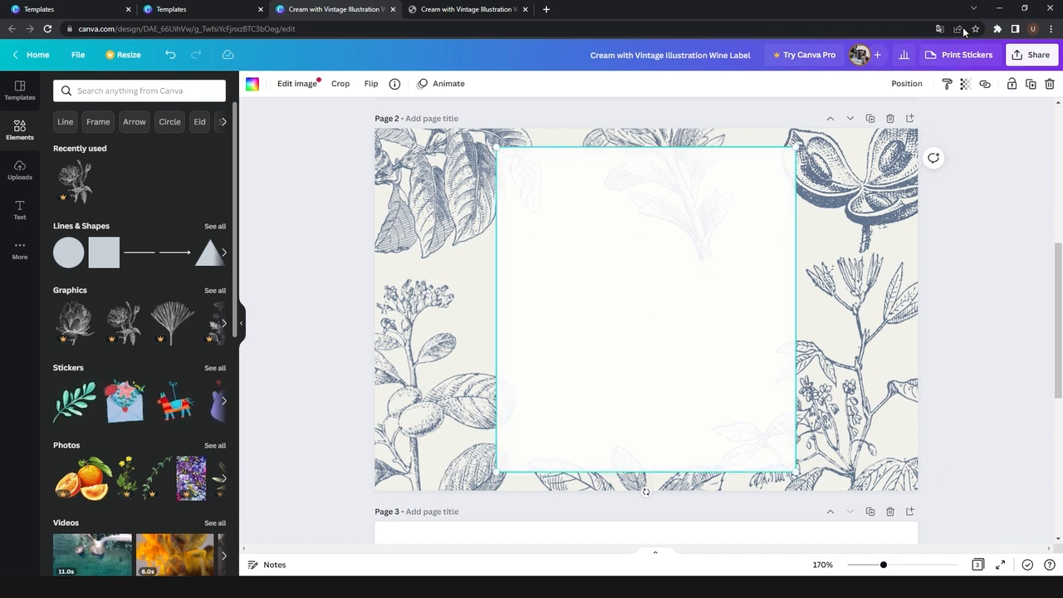
left_click(965, 84)
left_click(960, 129)
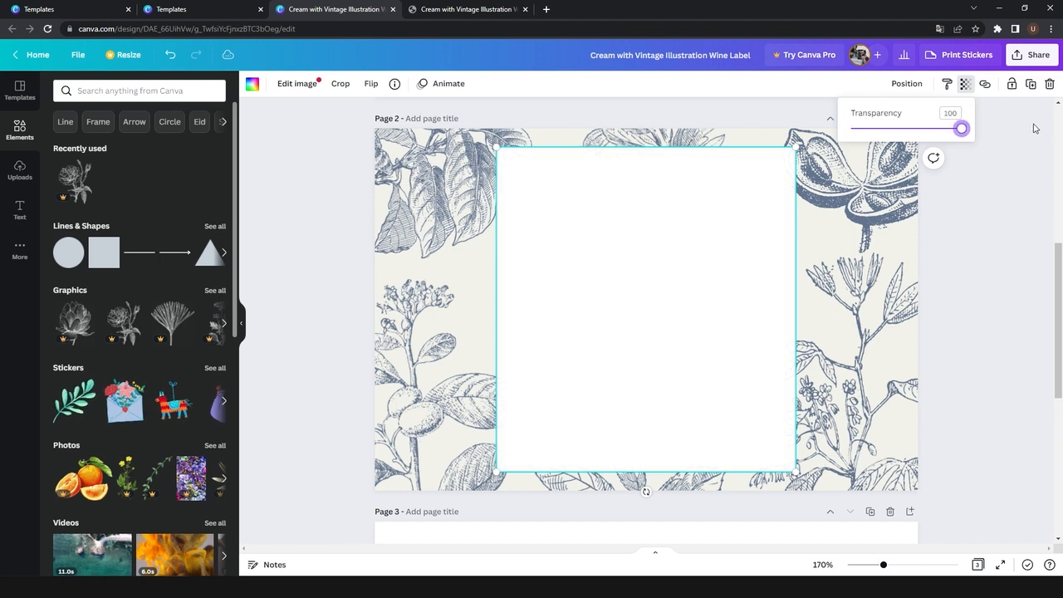
left_click(1023, 180)
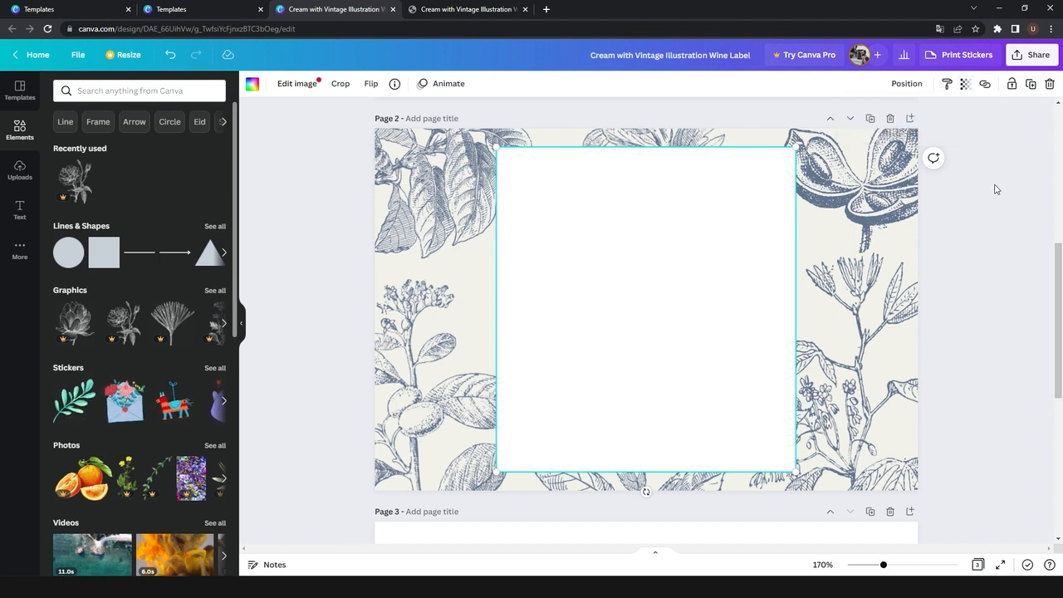
left_click(1001, 205)
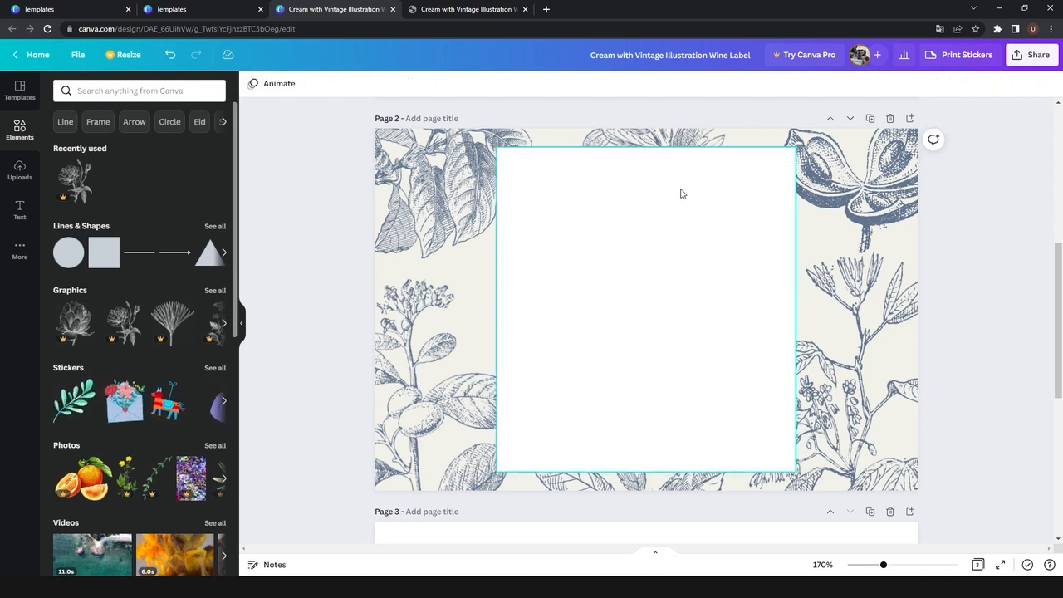
left_click(852, 181)
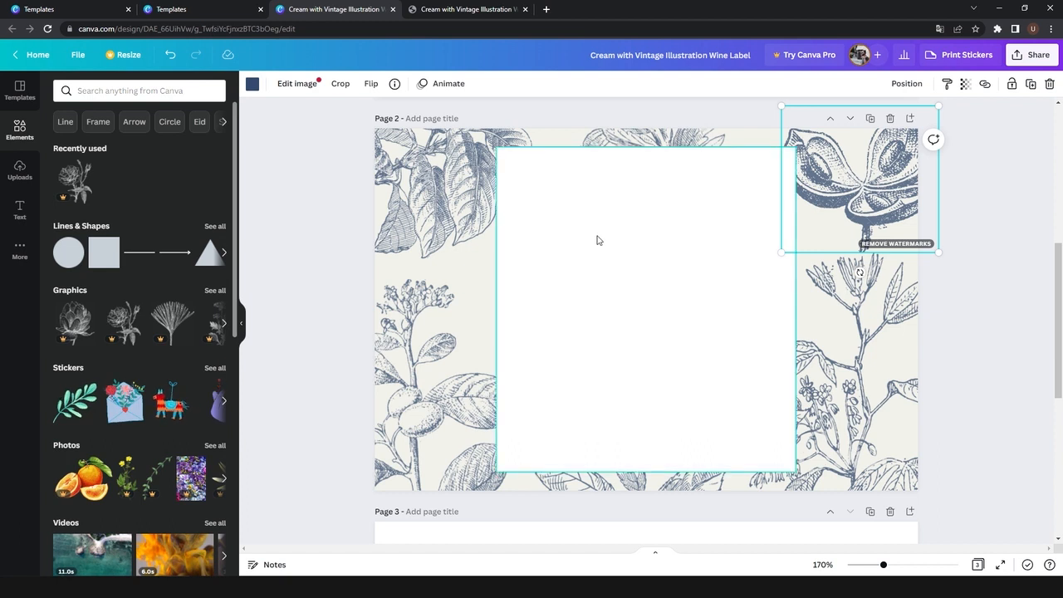
left_click(463, 218)
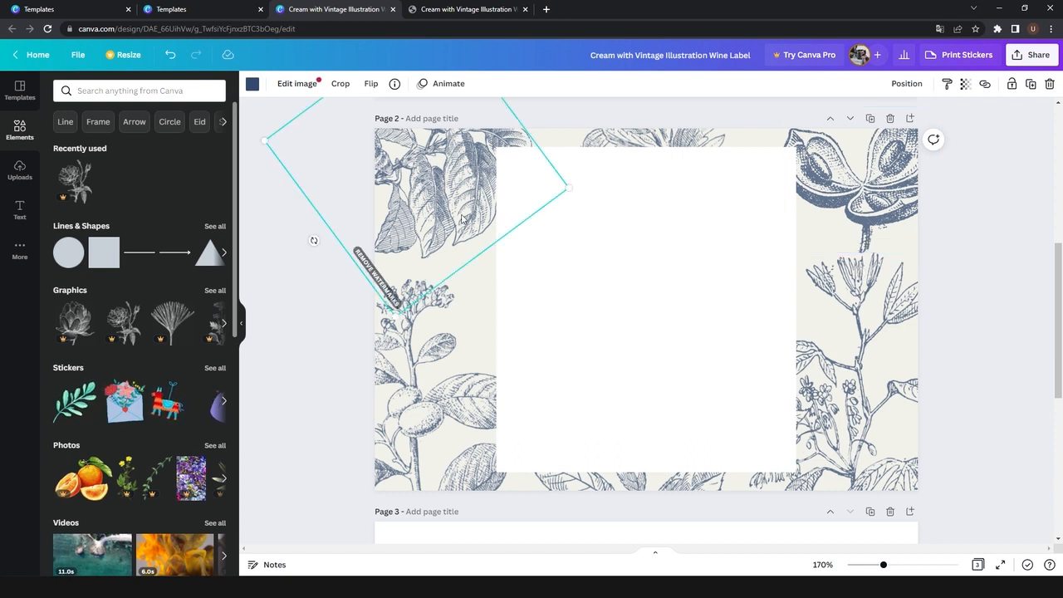
left_click(486, 269)
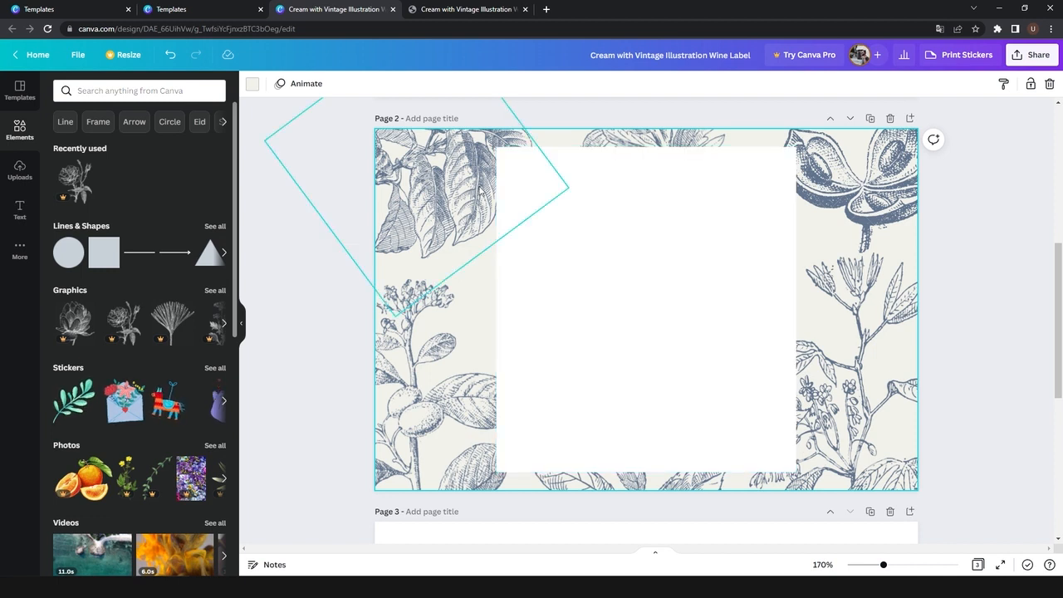
left_click(486, 204)
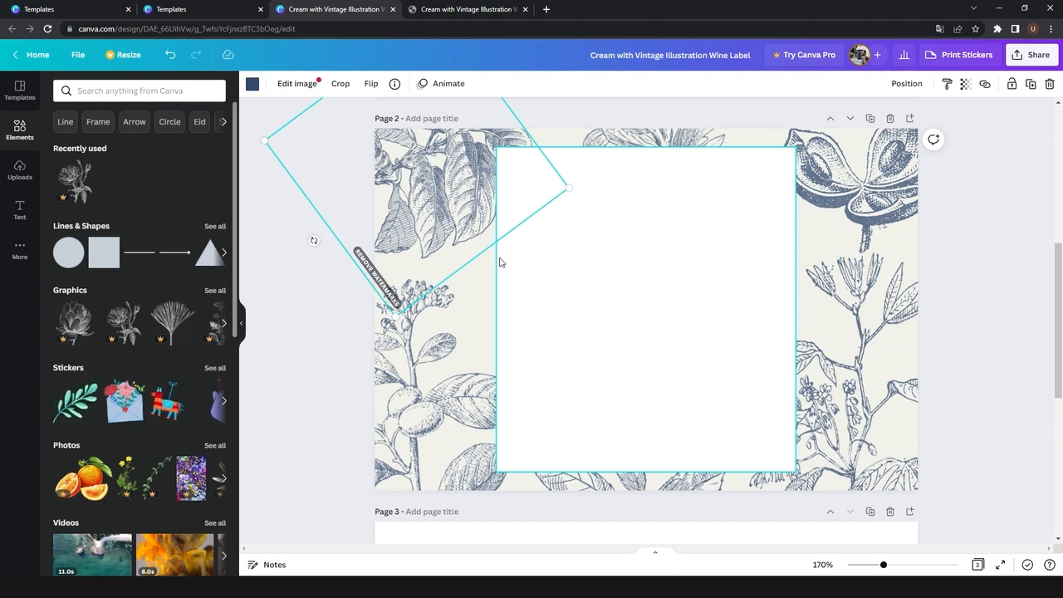
- Change the central panel on page 2 from white to black and select the page's cream background
left_click(562, 253)
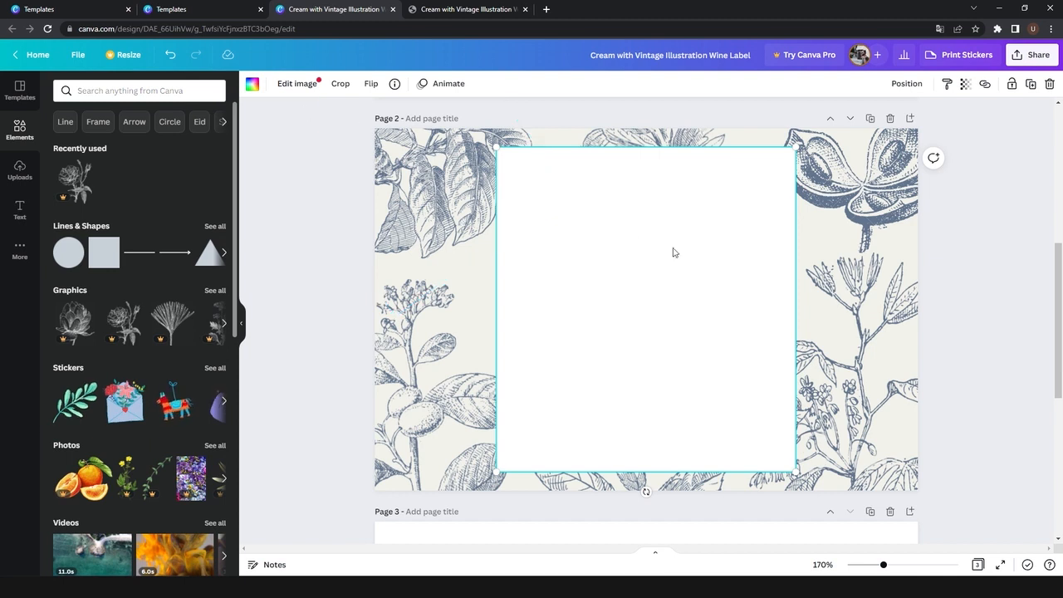
left_click(253, 84)
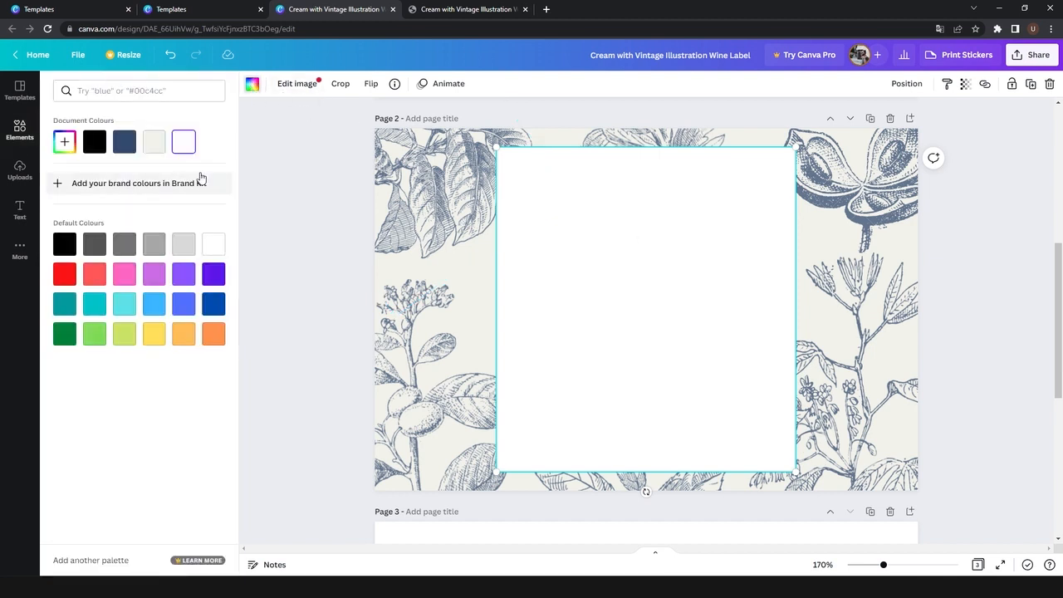
left_click(94, 142)
left_click(488, 257)
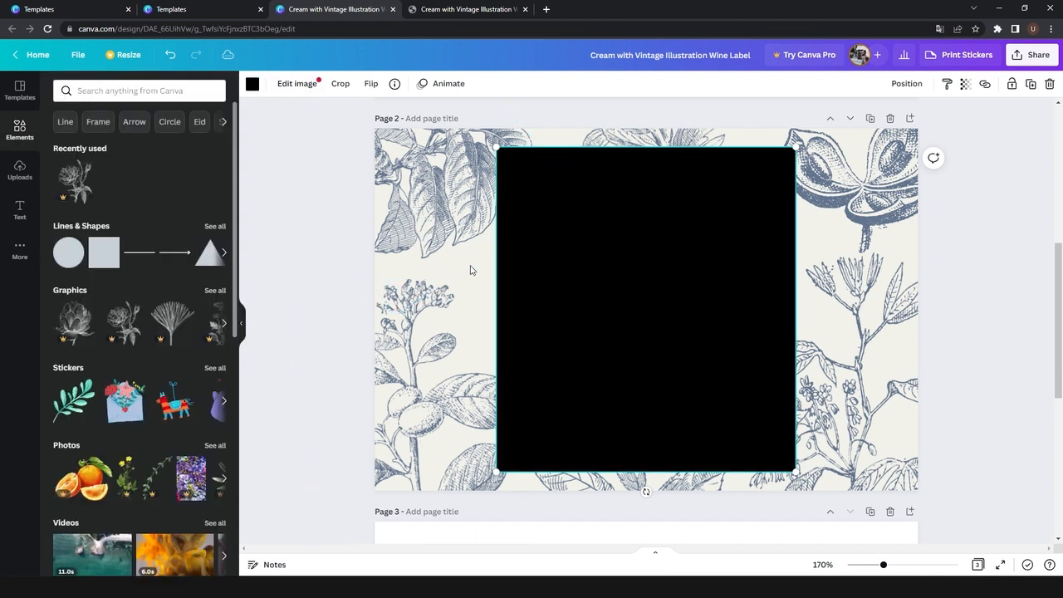
left_click(486, 264)
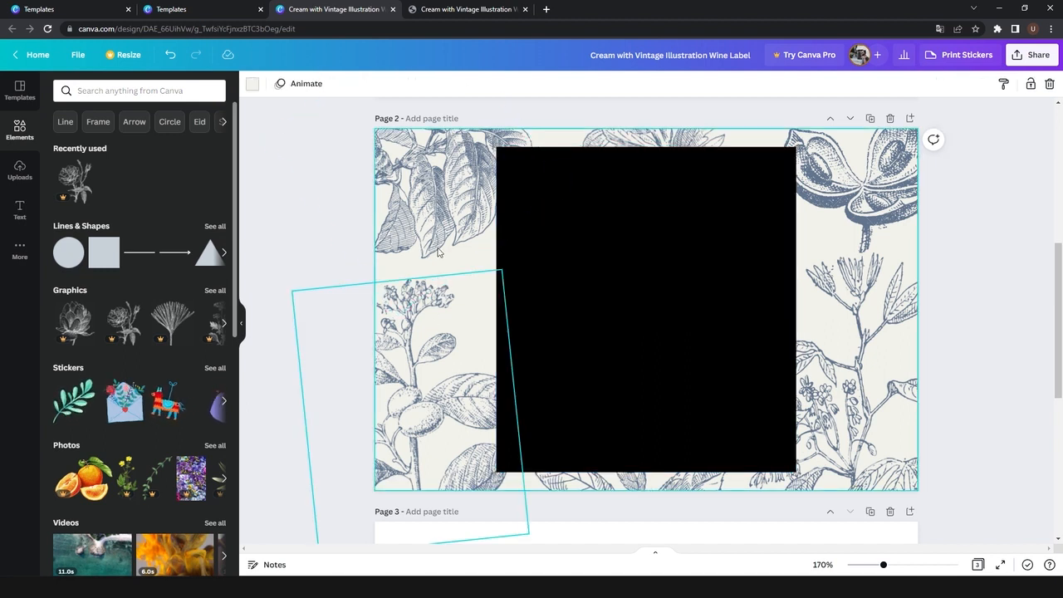
- Change page 2's background to black and recolour the two botanical illustrations on the label's left side white
left_click(252, 84)
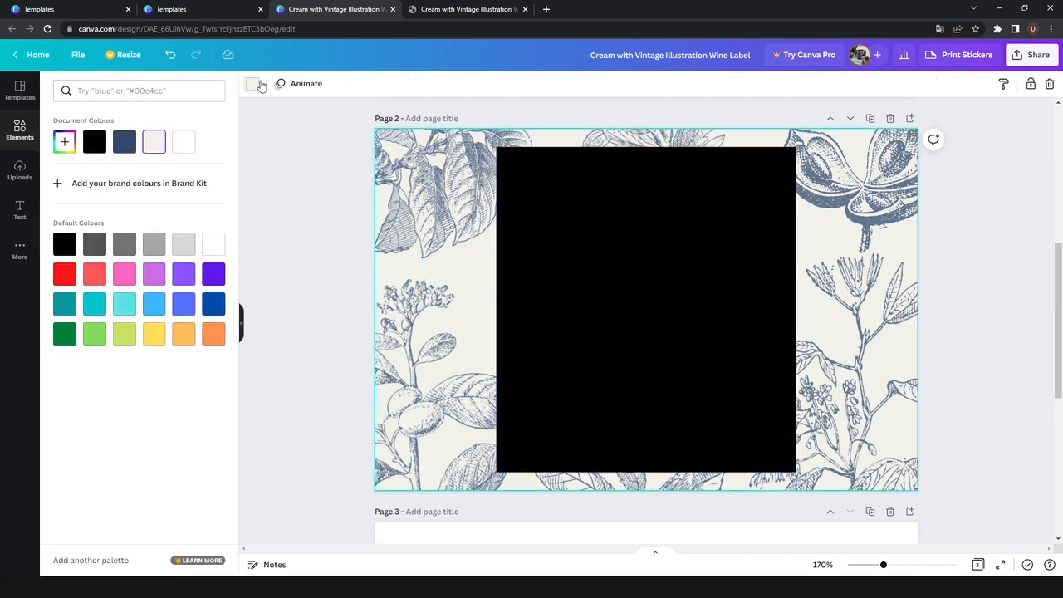
left_click(93, 142)
left_click(423, 198)
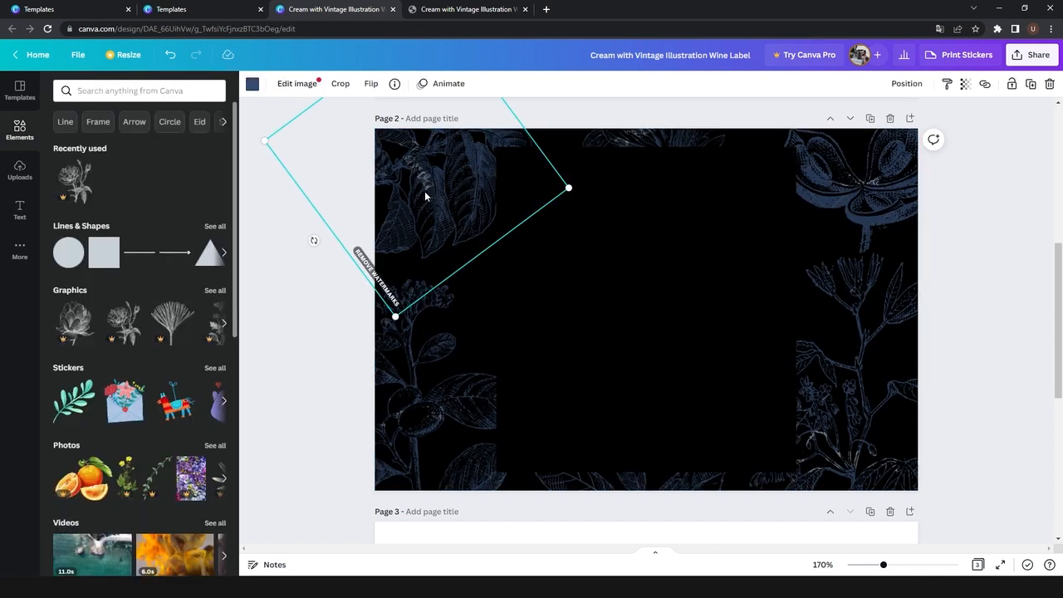
left_click(253, 83)
left_click(184, 142)
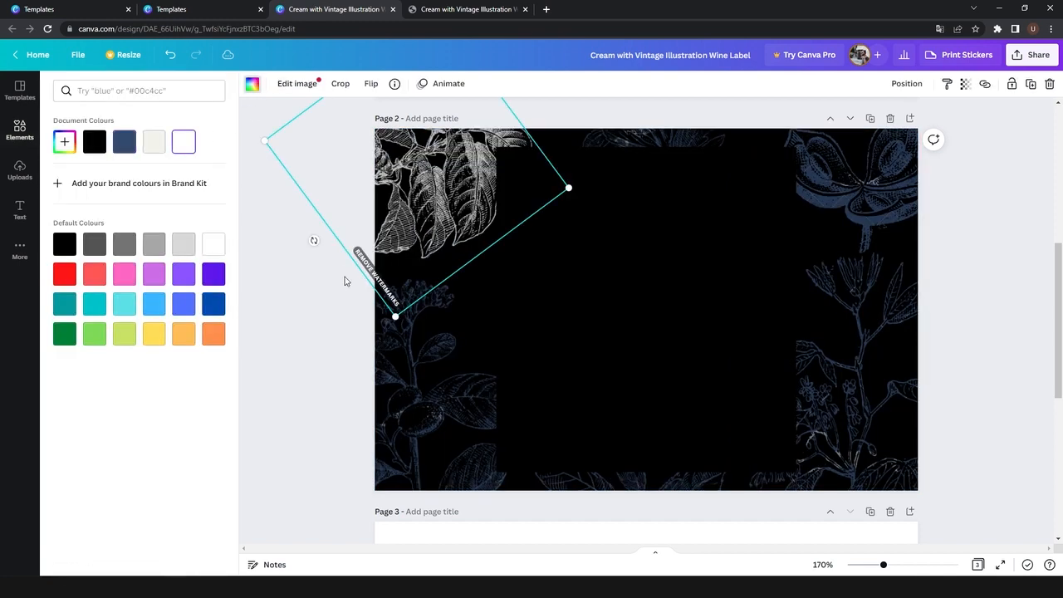
left_click(380, 349)
left_click(193, 147)
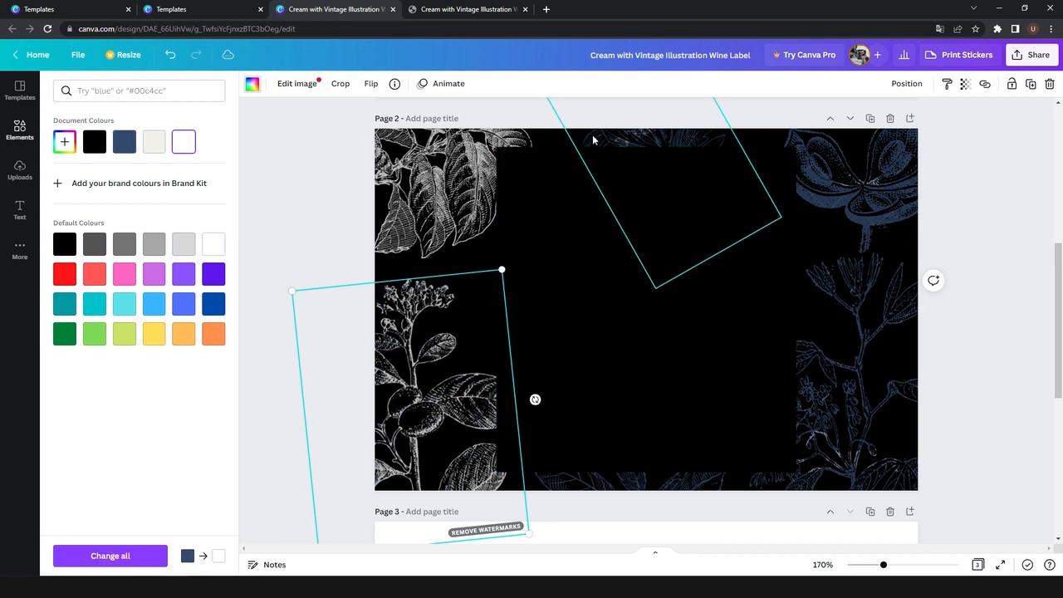
- Recolour the remaining botanical illustrations along the top, right side and bottom of page 2 white
left_click(594, 138)
left_click(193, 144)
left_click(821, 170)
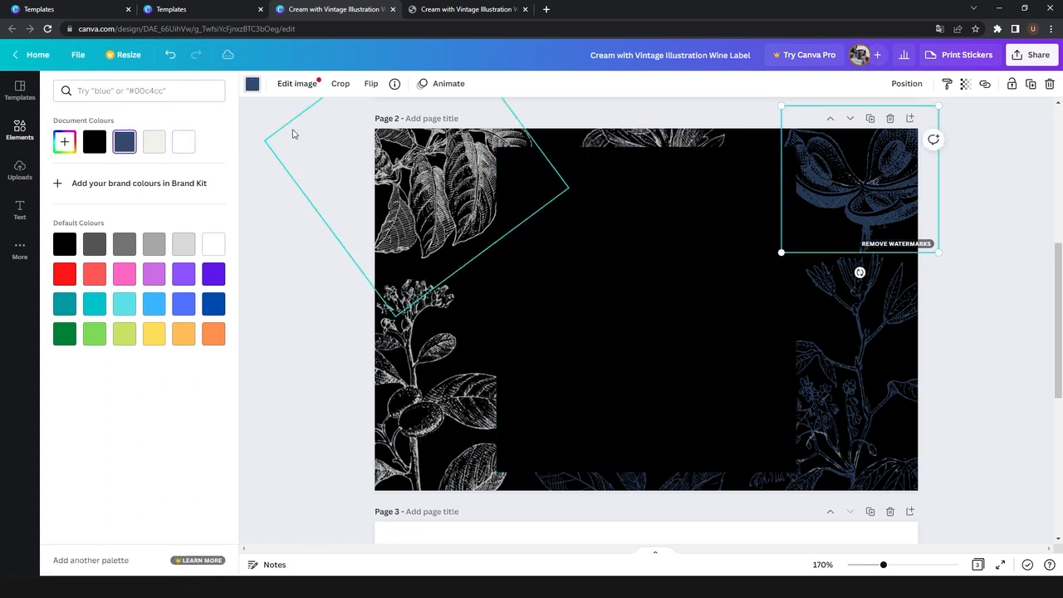
left_click(196, 146)
left_click(835, 420)
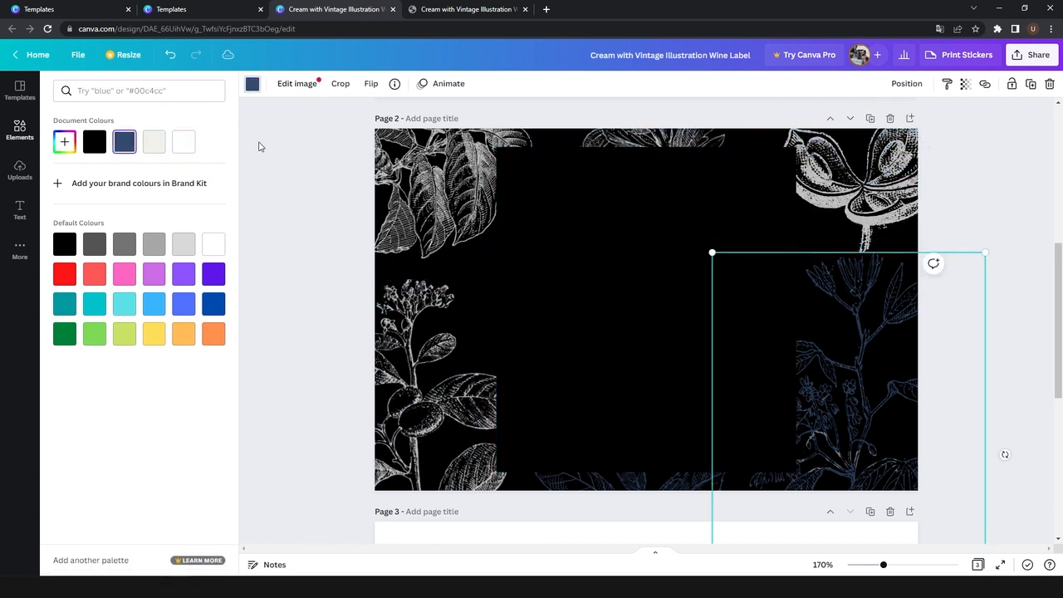
left_click(196, 148)
left_click(534, 476)
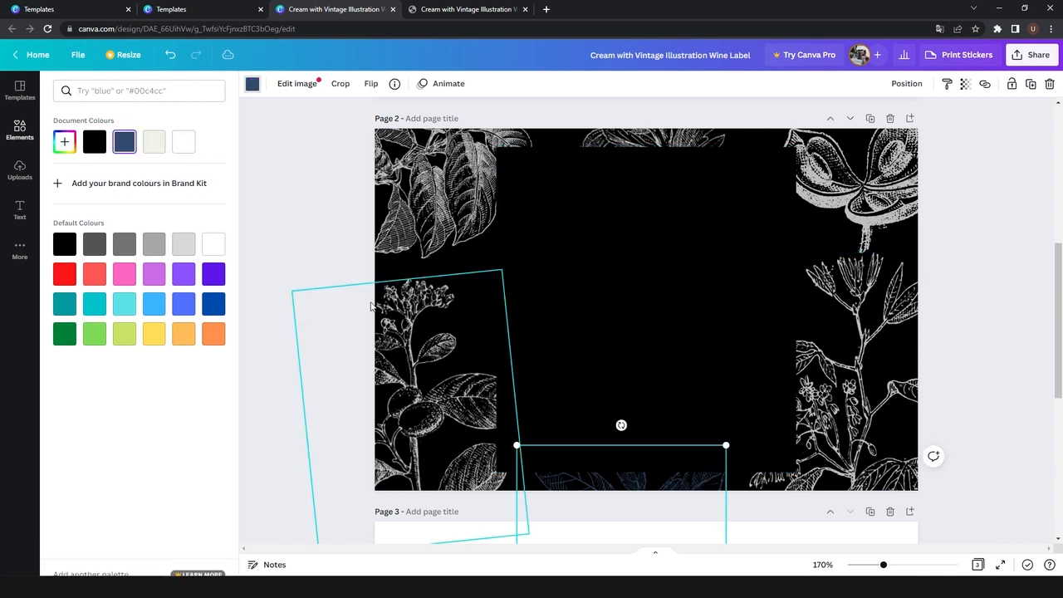
left_click(196, 147)
left_click(290, 206)
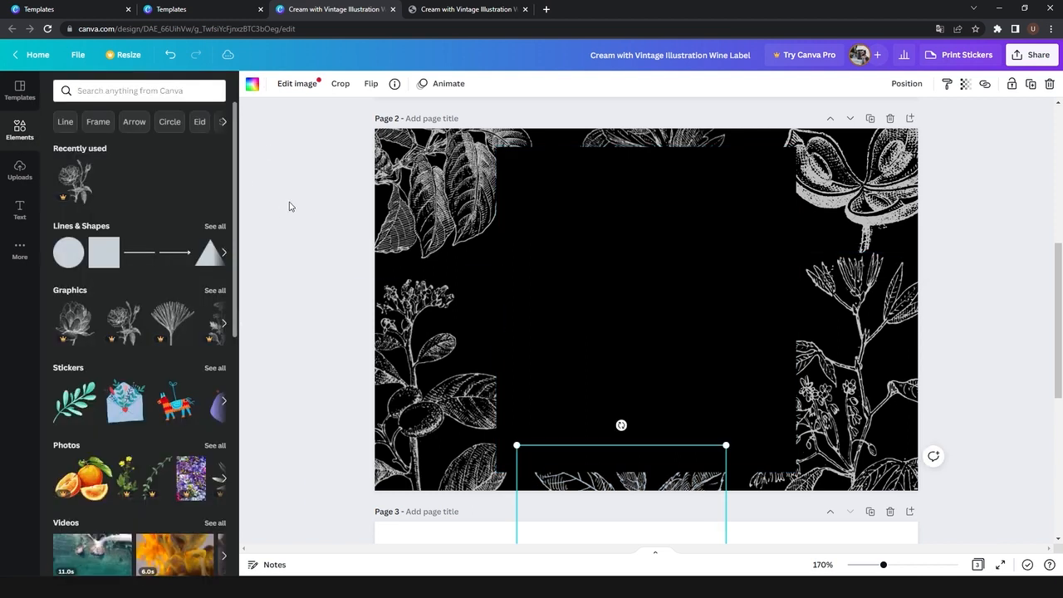
left_click(987, 233)
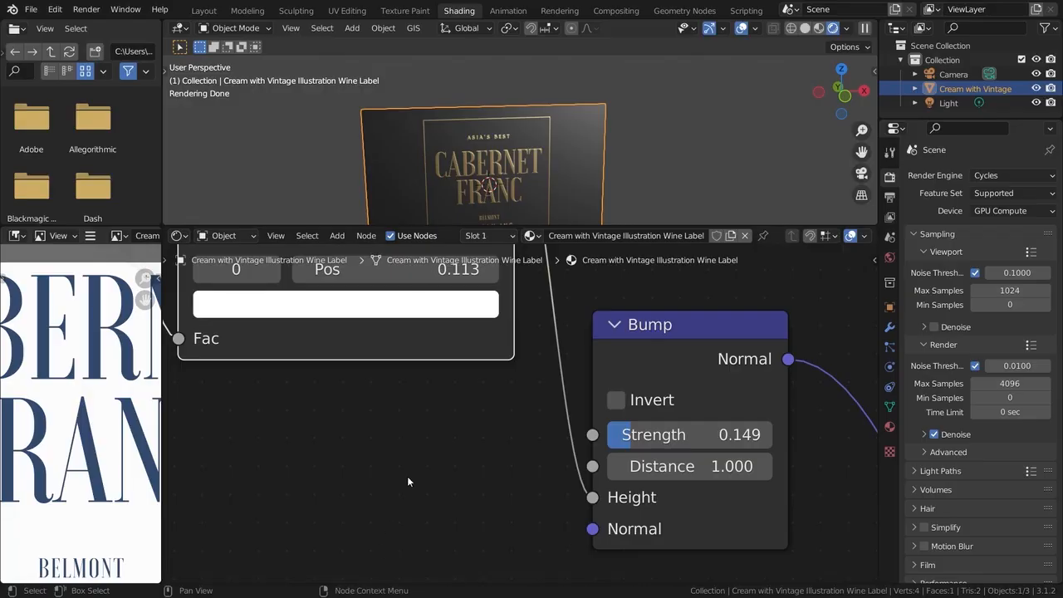
- Switch to Blender and load mask3.png into the unconnected image texture node beside the black Principled BSDF
scroll(408, 481, "down", 6)
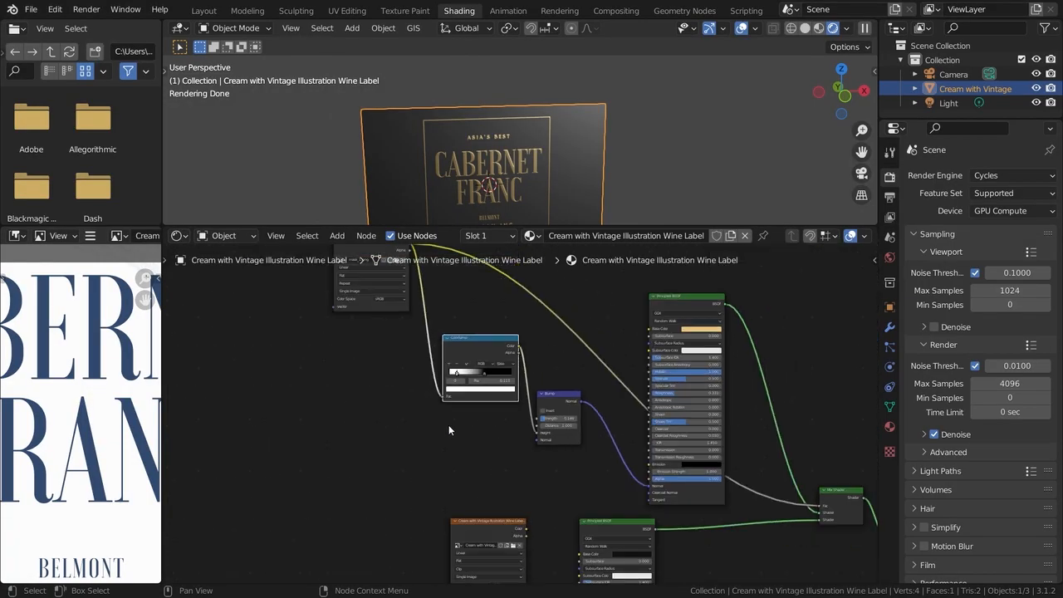
scroll(476, 405, "up", 3)
scroll(479, 389, "up", 2)
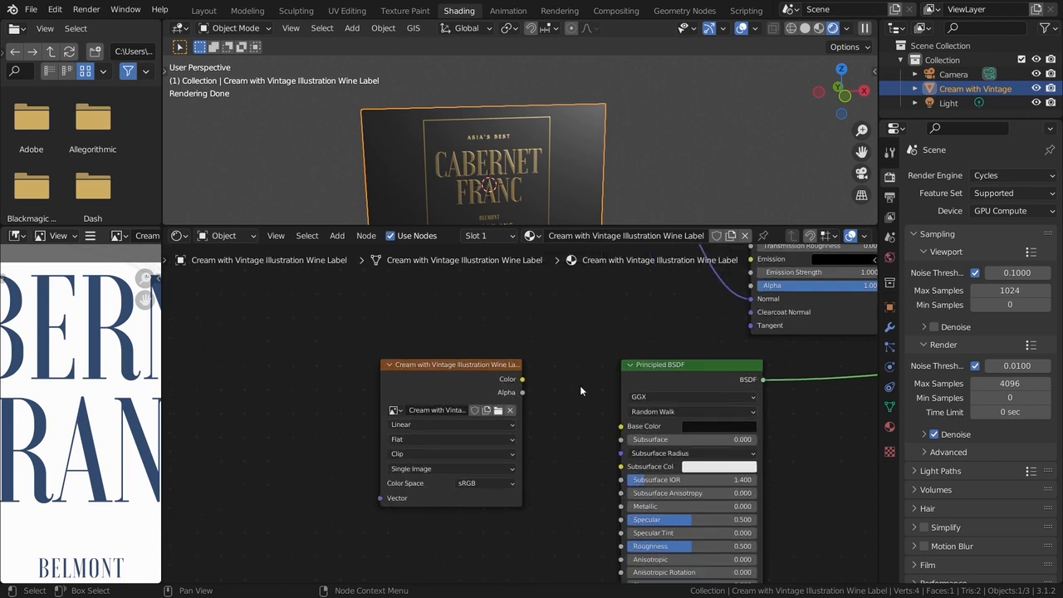
scroll(664, 384, "up", 1)
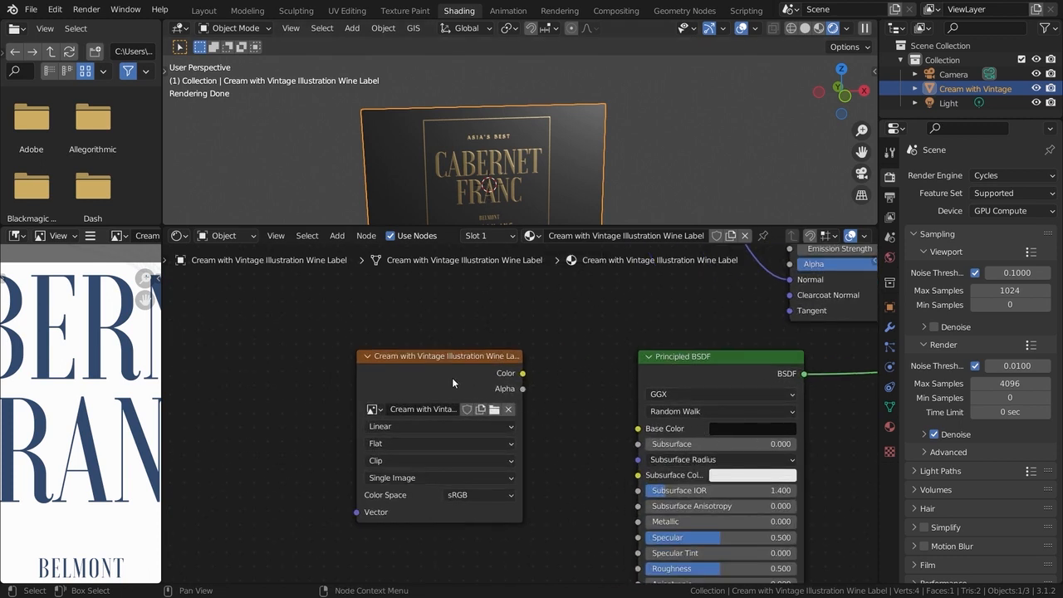
left_click_drag(453, 382, 364, 423)
left_click(407, 451)
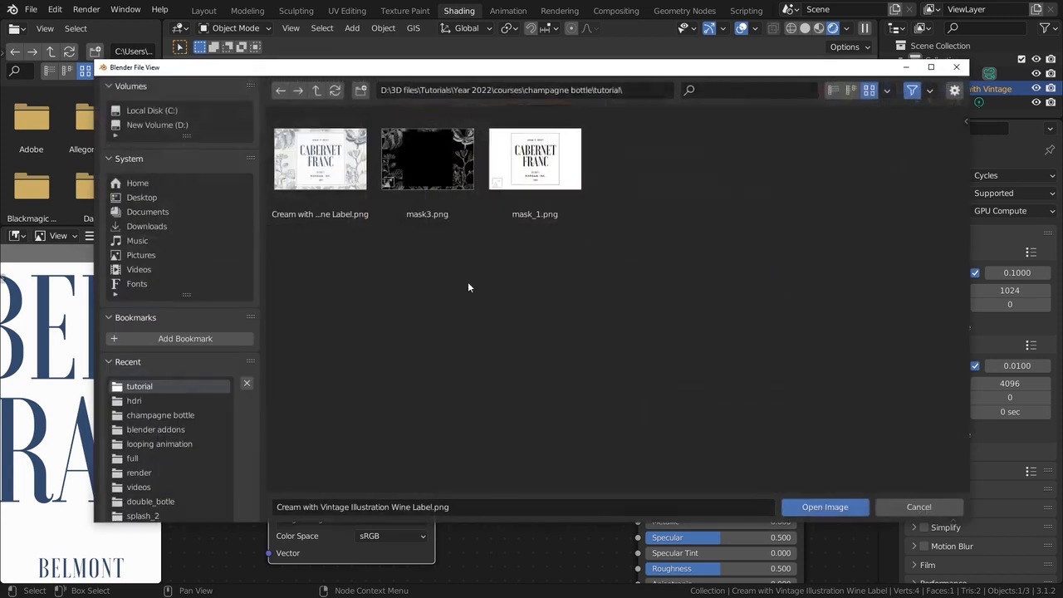
double_click(449, 174)
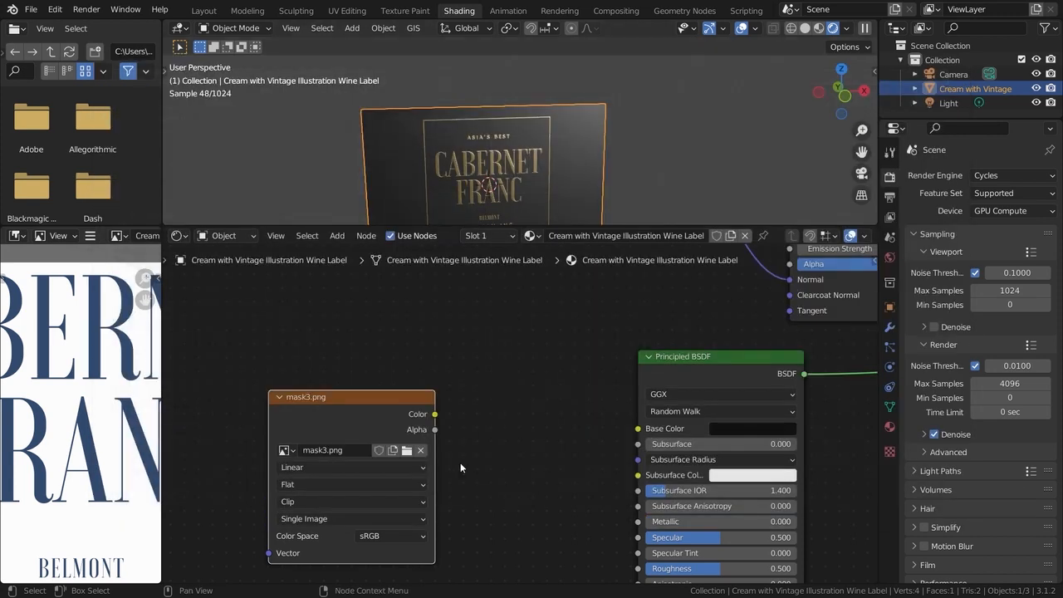
- Connect the Color output of the mask3.png texture to the Roughness of the black Principled BSDF
middle_click_drag(461, 463, 445, 369)
left_click_drag(423, 334, 617, 480)
left_click_drag(360, 344, 340, 361)
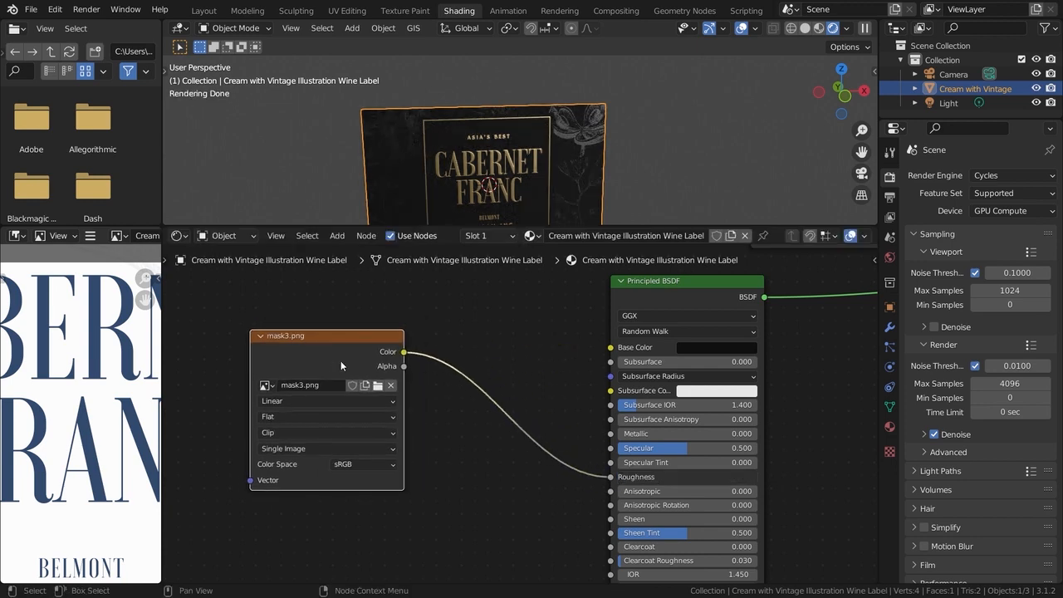
- Examine from several angles how the botanical illustration in the label's upper right corner reflects the light
scroll(661, 132, "up", 5)
middle_click_drag(661, 131, 661, 108)
middle_click_drag(619, 156, 613, 150)
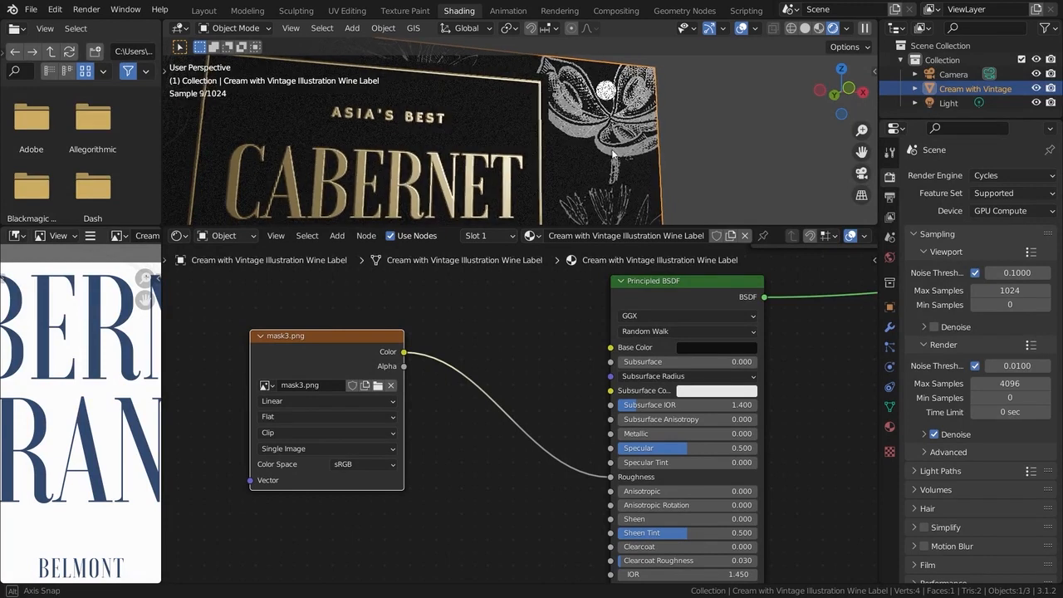
key("shift+a")
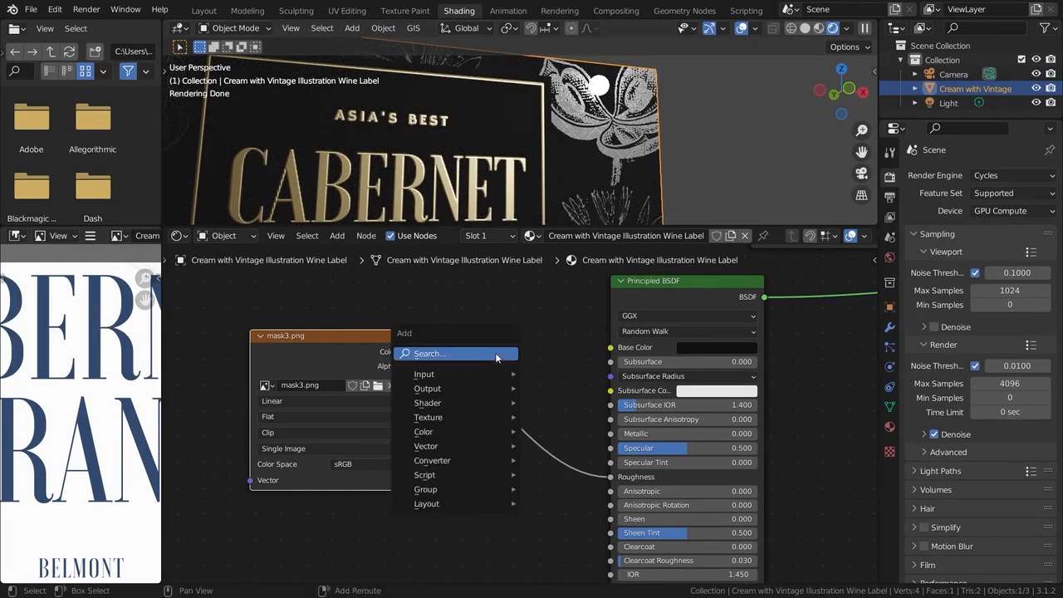
scroll(628, 174, "down", 5)
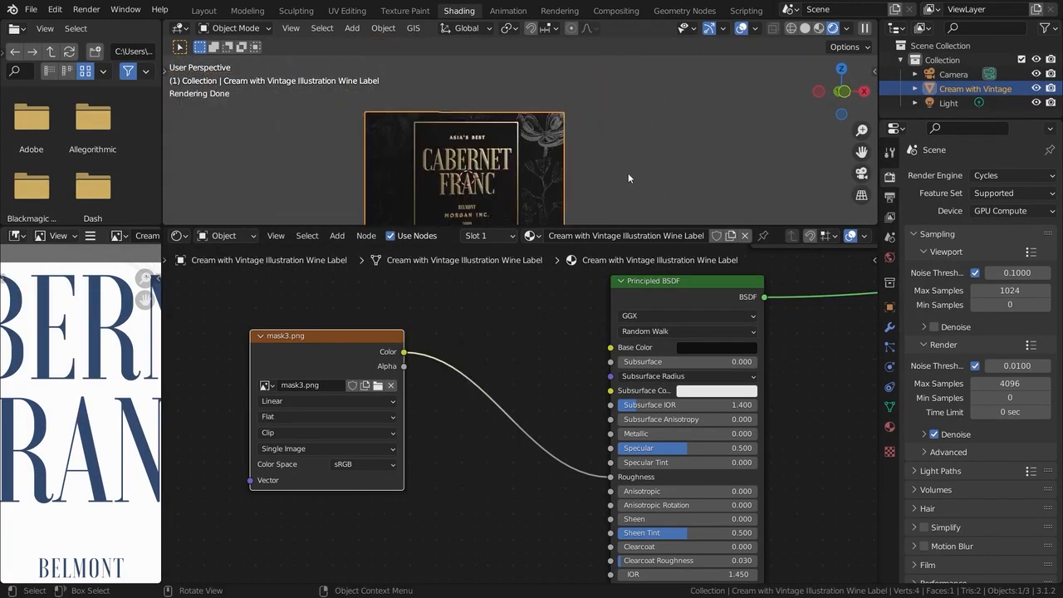
scroll(667, 156, "up", 5)
middle_click_drag(671, 153, 607, 145)
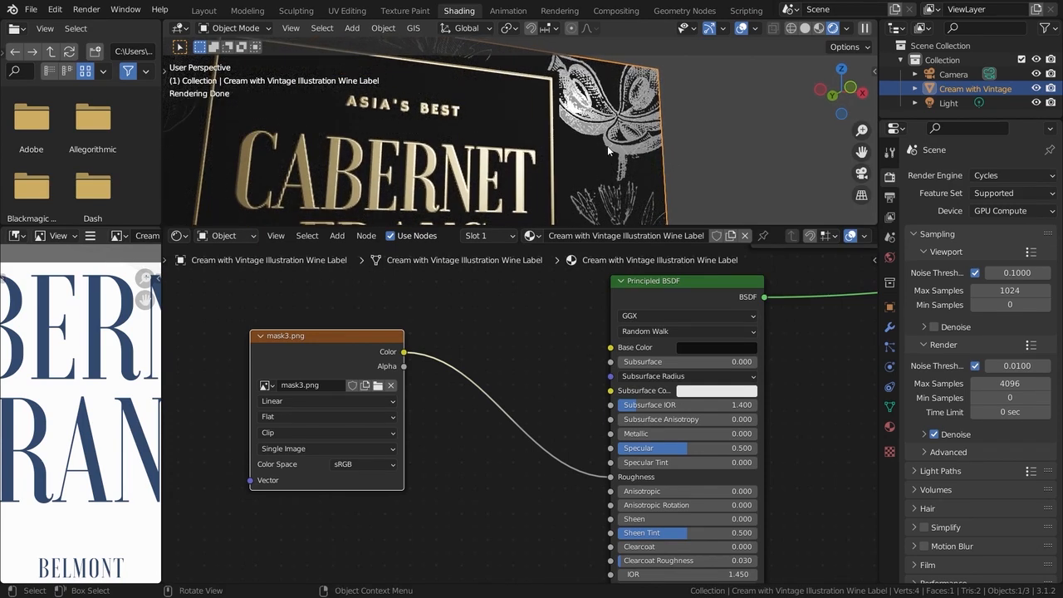
middle_click_drag(600, 181, 582, 208)
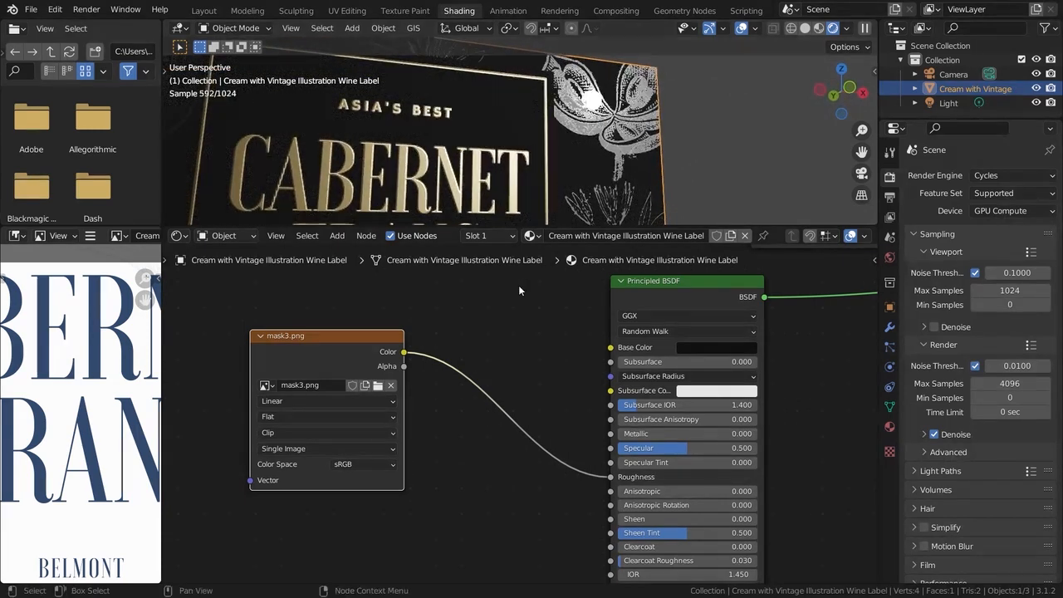
- Insert a ColorRamp between mask3.png and Roughness, and reverse its stops so white is at the start and black at position 1.000
key("shift+a")
left_click(508, 316)
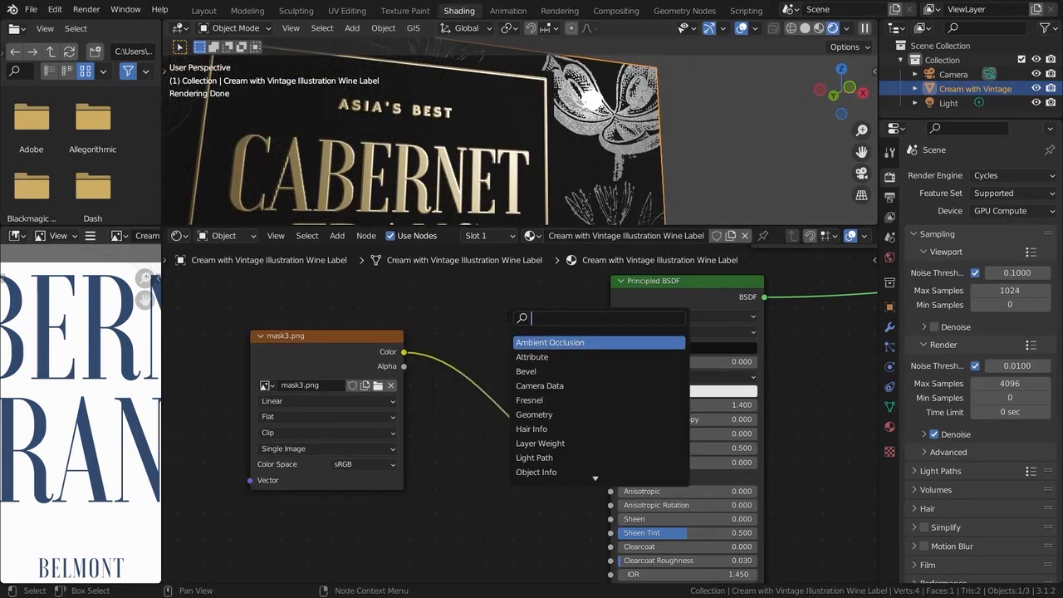
type("colo")
left_click(524, 335)
left_click(495, 355)
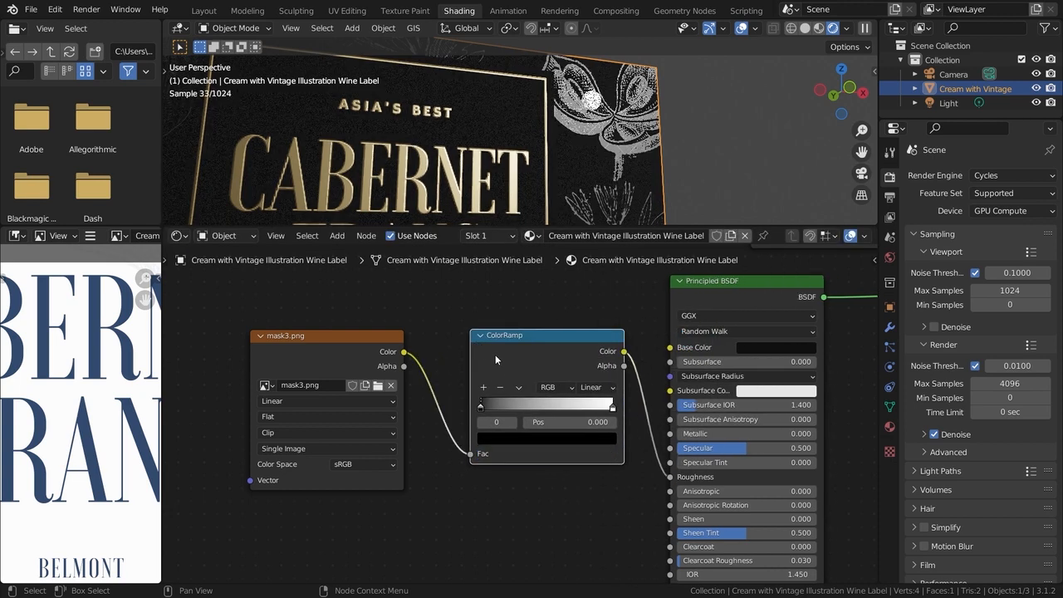
mouse_move(483, 407)
left_mouse_down()
mouse_move(547, 407)
mouse_move(479, 407)
left_mouse_up()
left_click_drag(550, 407, 614, 408)
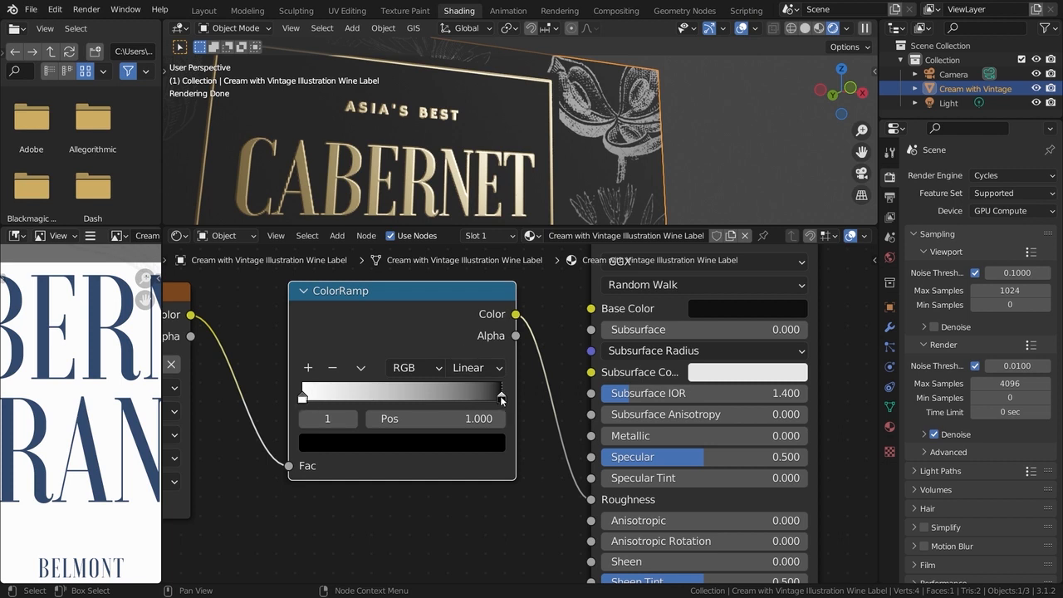
- Try a white end stop on the ColorRamp against an unlinked Roughness of 1.000, and set the stop back to black
left_click(492, 448)
left_click_drag(458, 262, 462, 165)
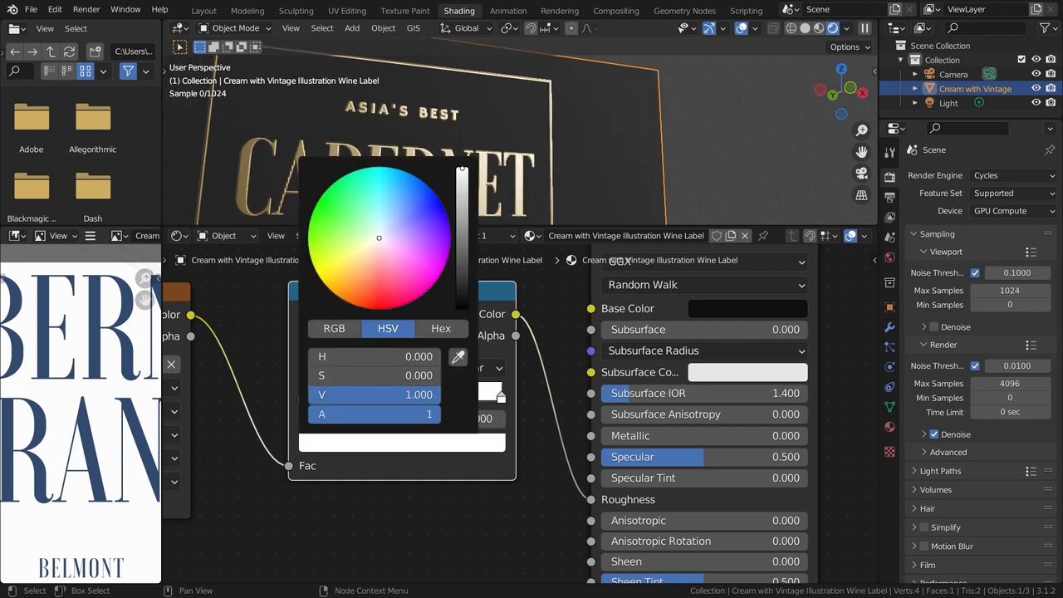
left_click(575, 503)
left_click_drag(589, 501, 810, 504)
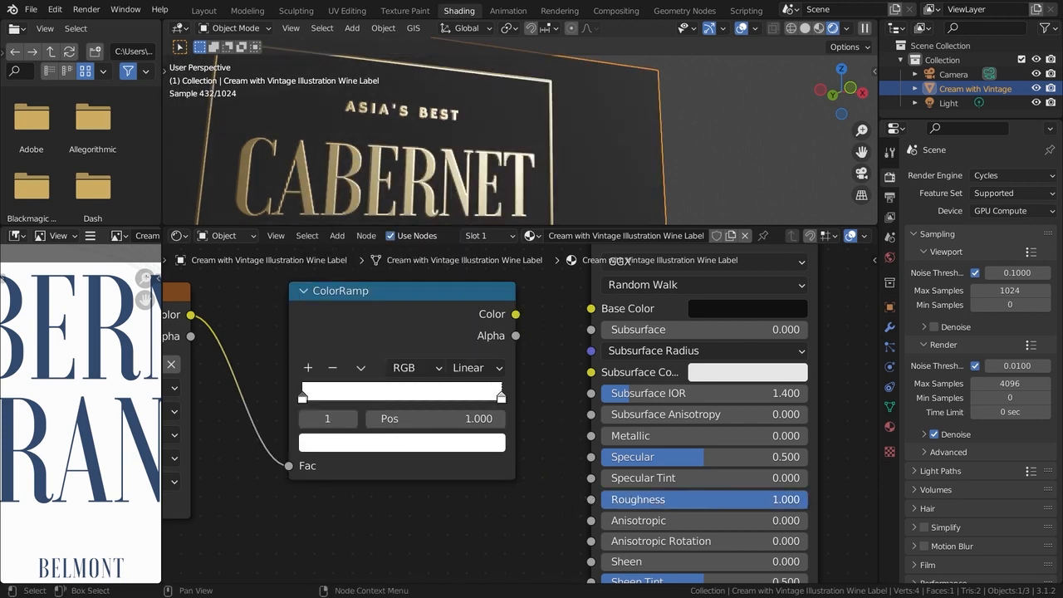
key("ctrl+z")
left_click_drag(515, 314, 605, 402)
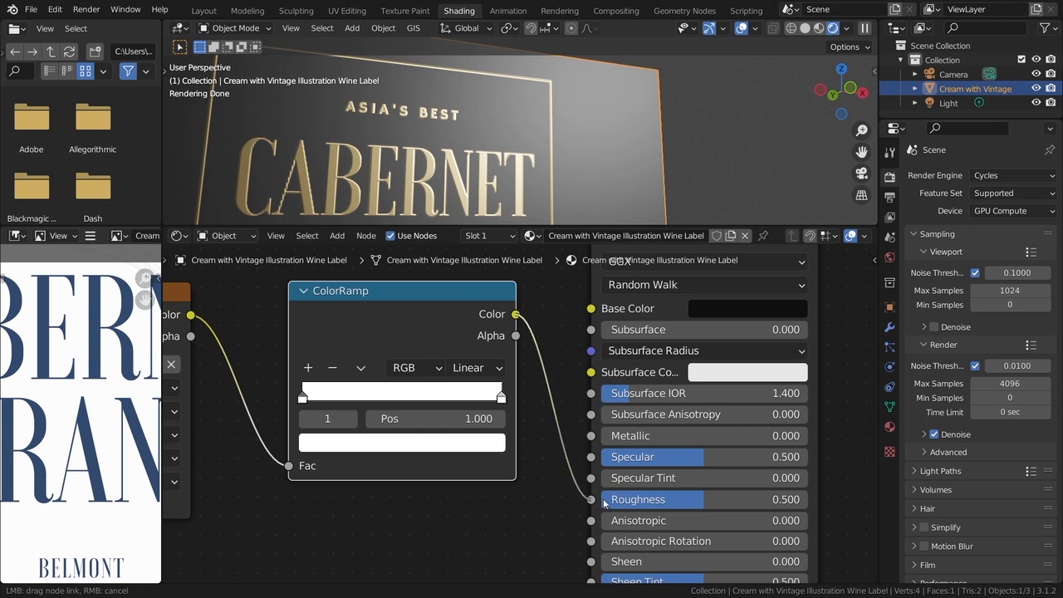
left_click_drag(604, 502, 604, 502)
left_click(474, 443)
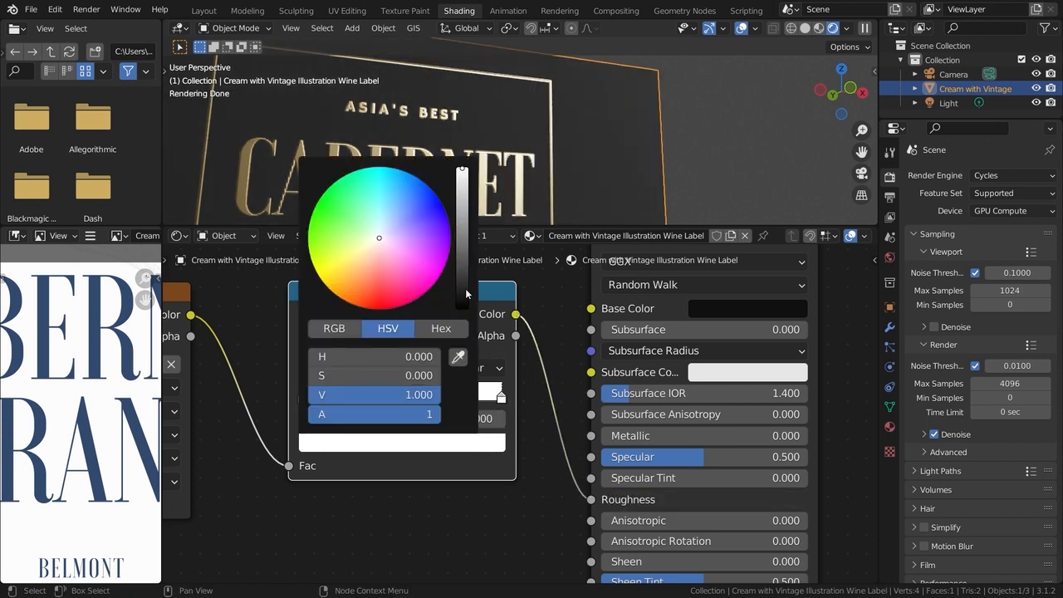
left_click_drag(465, 288, 416, 309)
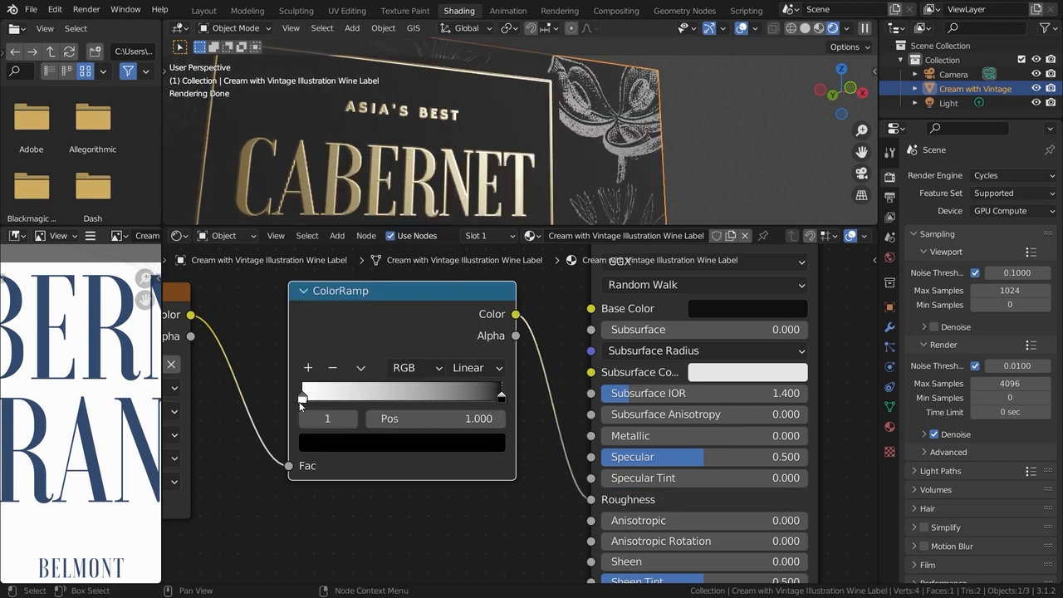
- Try a black start stop on the ColorRamp and an unlinked Roughness, and undo back to the white start stop
left_click(301, 402)
left_click(334, 445)
left_click_drag(462, 296, 462, 316)
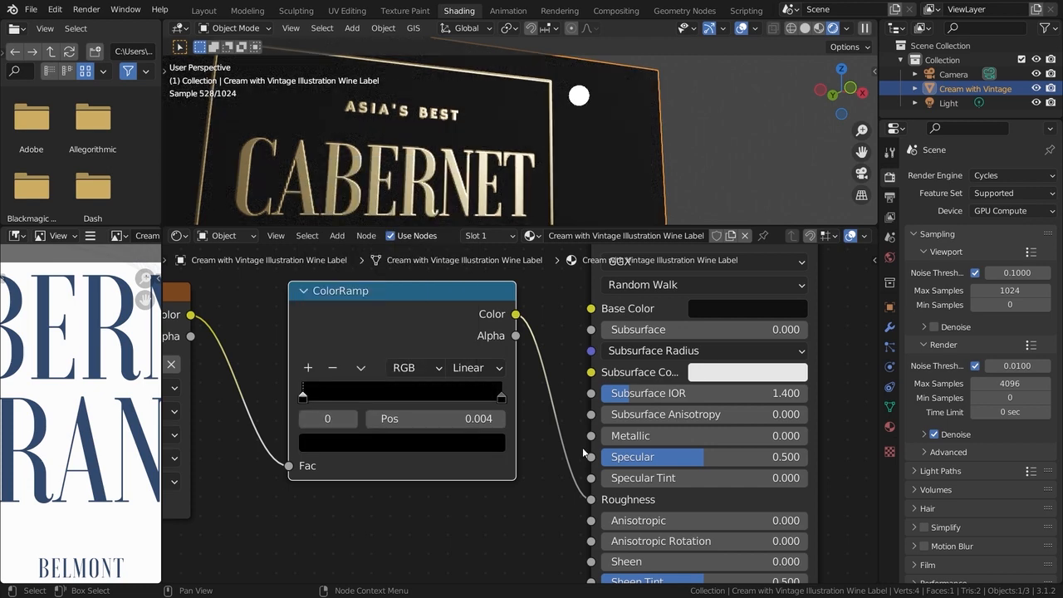
left_click_drag(591, 500, 555, 500)
left_click_drag(653, 500, 603, 500)
key("ctrl+z")
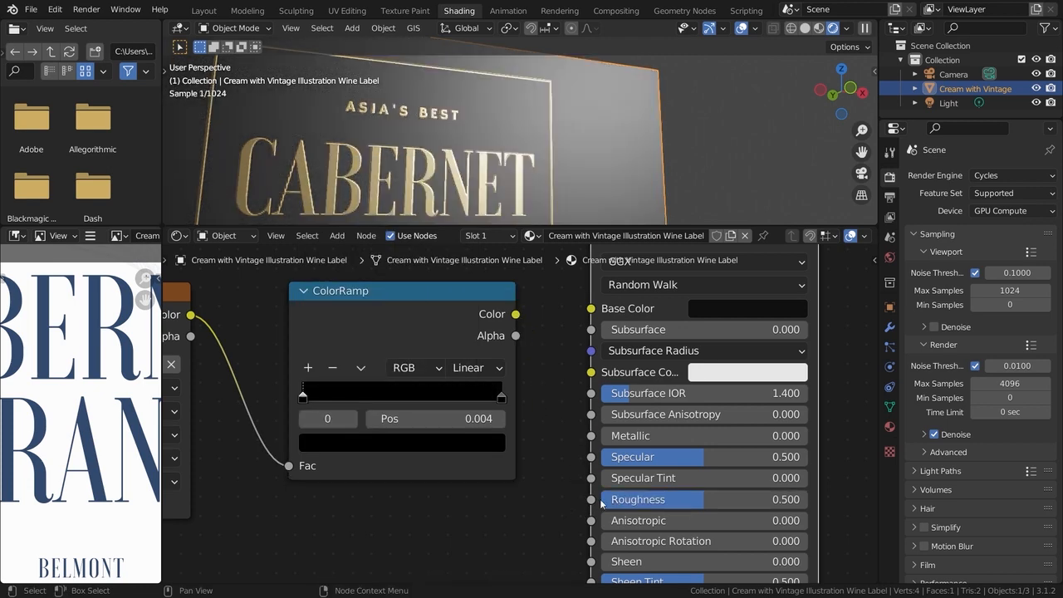
key("ctrl+z")
key("ctrl+z")
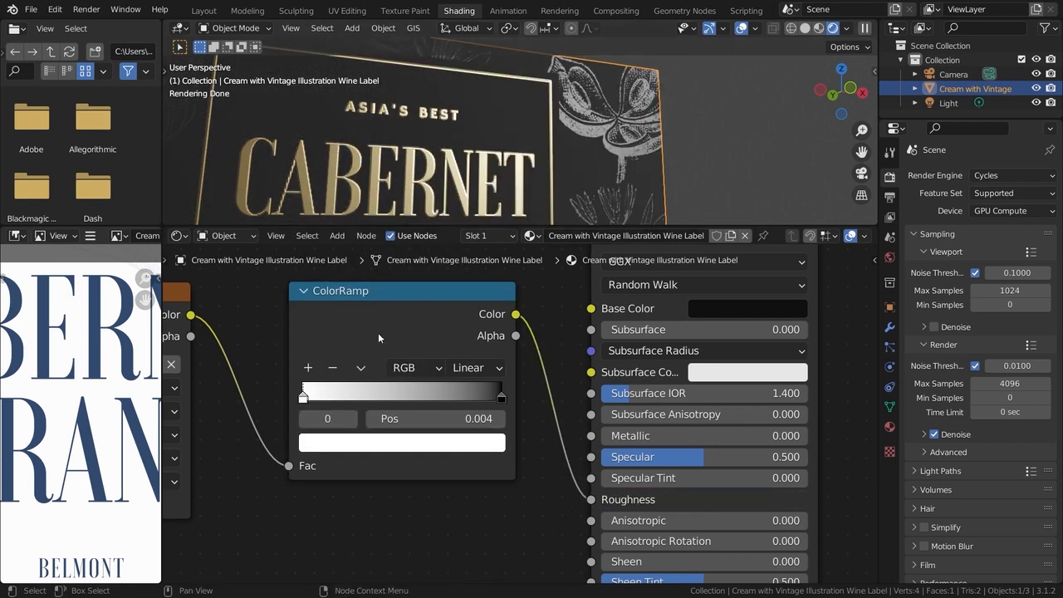
- Darken the ColorRamp's white start stop to a very light grey and lighten its black end stop to a dark grey
left_click(301, 400)
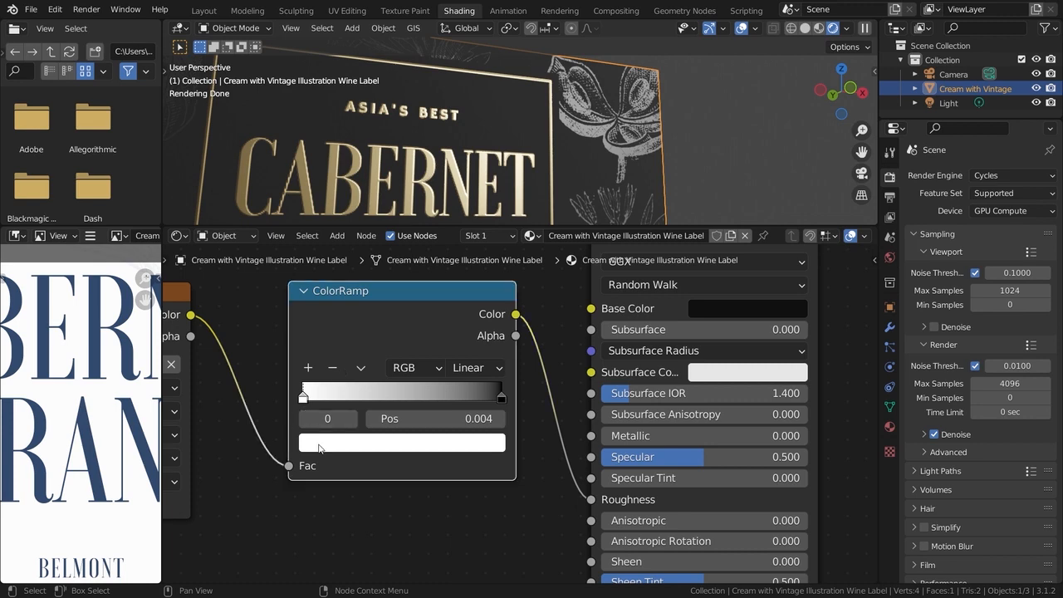
left_click(321, 444)
left_click_drag(462, 169, 462, 175)
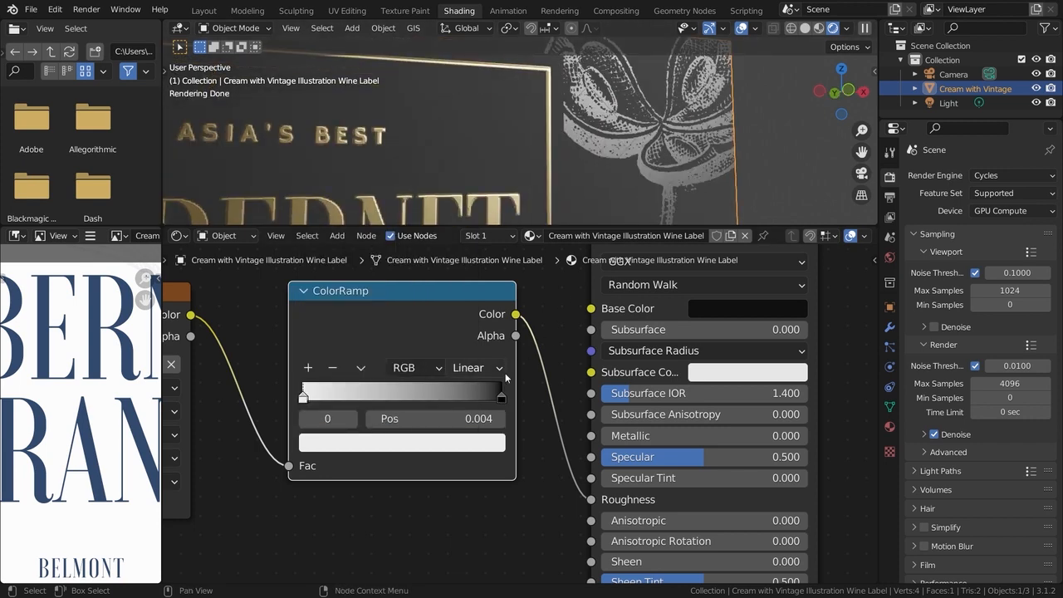
left_click(502, 398)
left_click(463, 443)
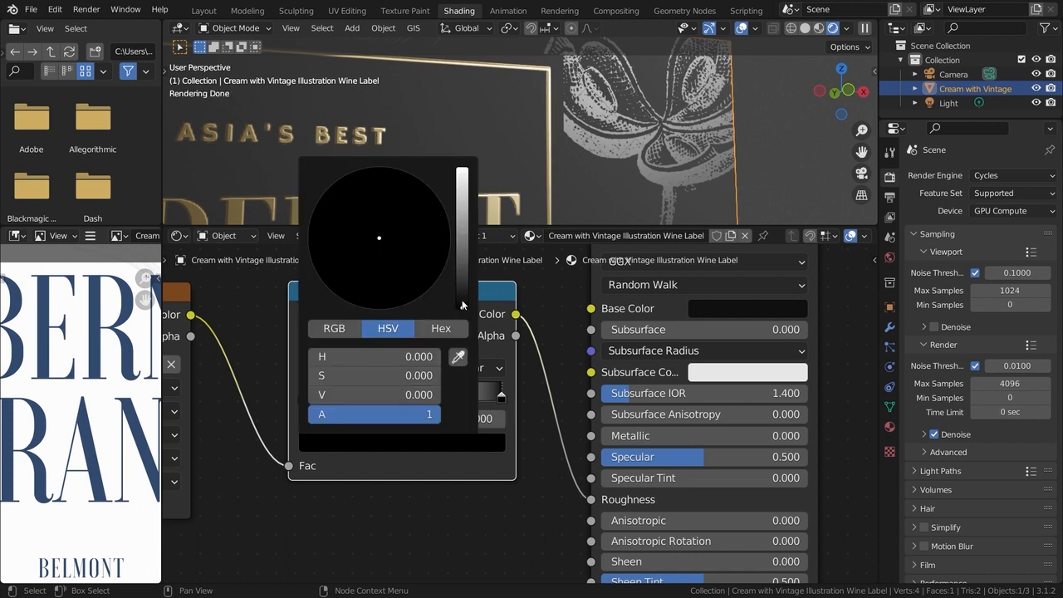
mouse_move(462, 311)
left_mouse_down()
mouse_move(462, 169)
mouse_move(463, 308)
mouse_move(463, 292)
left_mouse_up()
- Move the ColorRamp's dark grey end stop to position 0.616 and check the illustration's glossy areas up close
scroll(611, 133, "down", 5)
middle_click_drag(610, 133, 577, 131)
left_click_drag(501, 398, 420, 402)
scroll(672, 133, "up", 6)
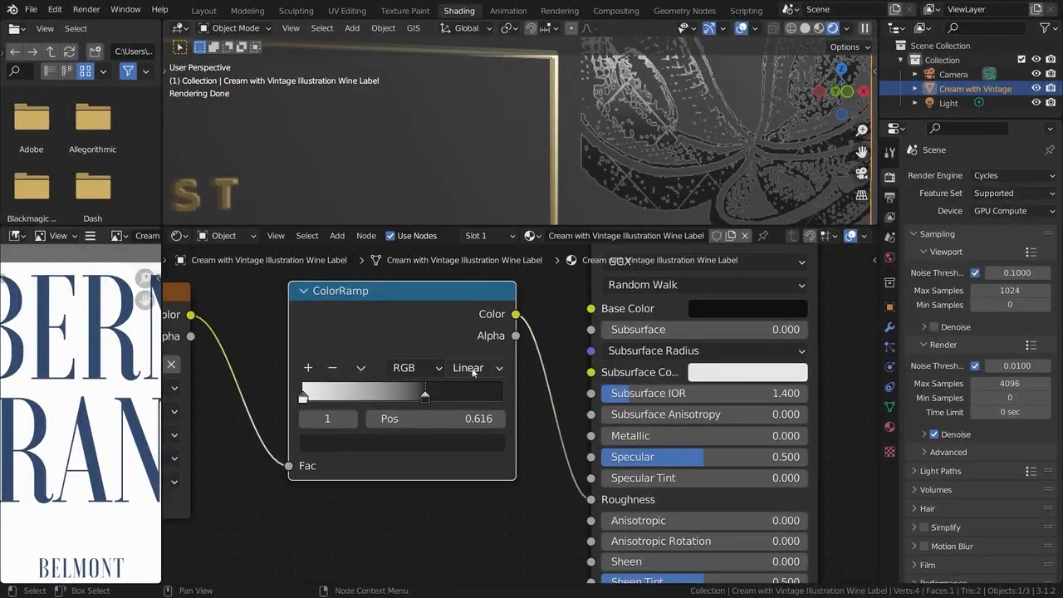
- Move the roughness ColorRamp's dark grey end stop to position 0.908 and check the illustrations from several distances
left_click_drag(430, 399, 484, 399)
scroll(549, 141, "down", 7)
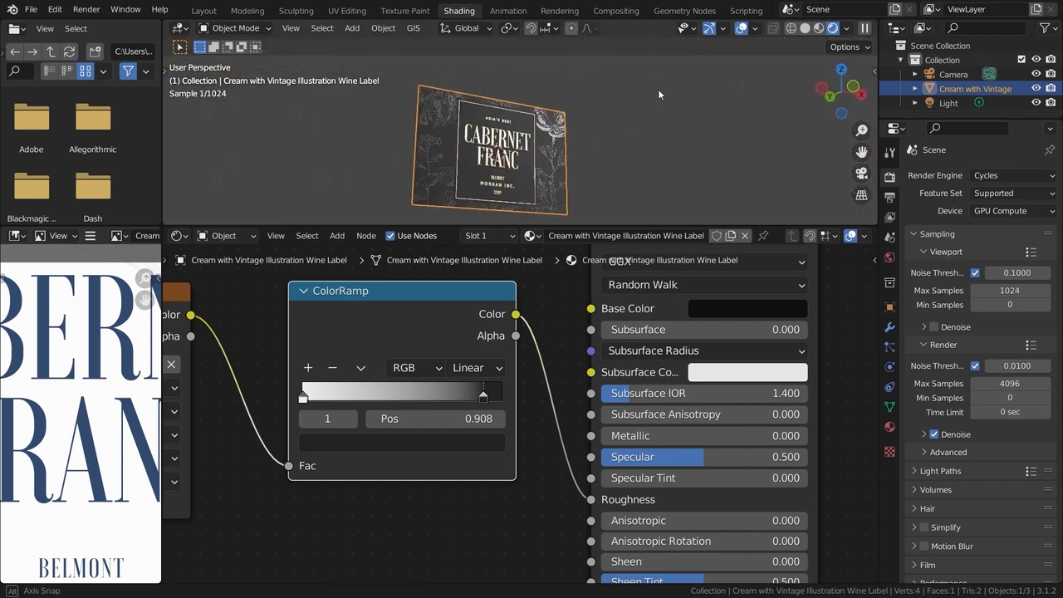
scroll(557, 142, "up", 6)
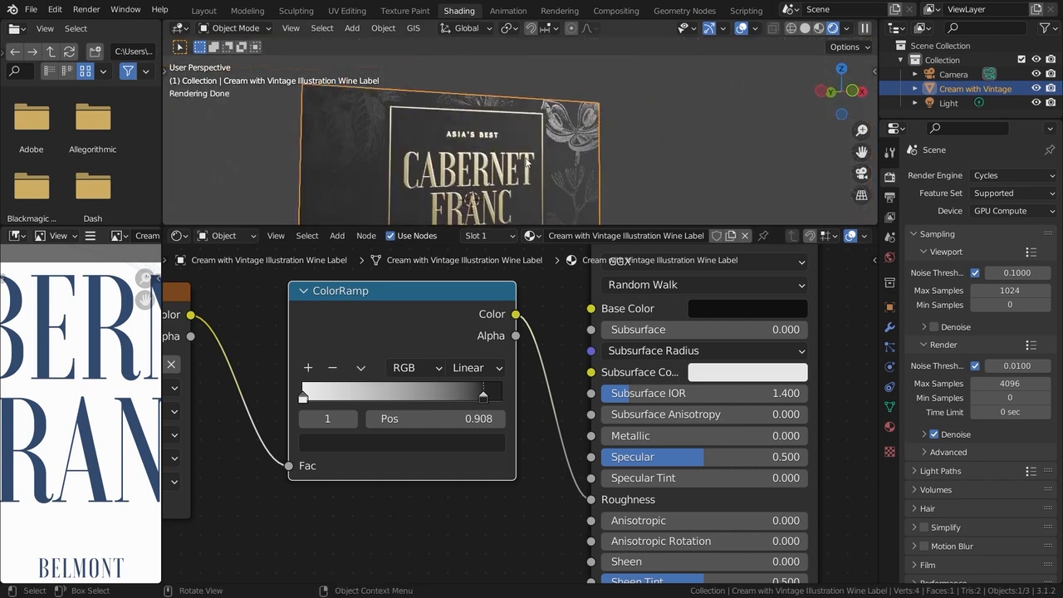
scroll(610, 127, "up", 6)
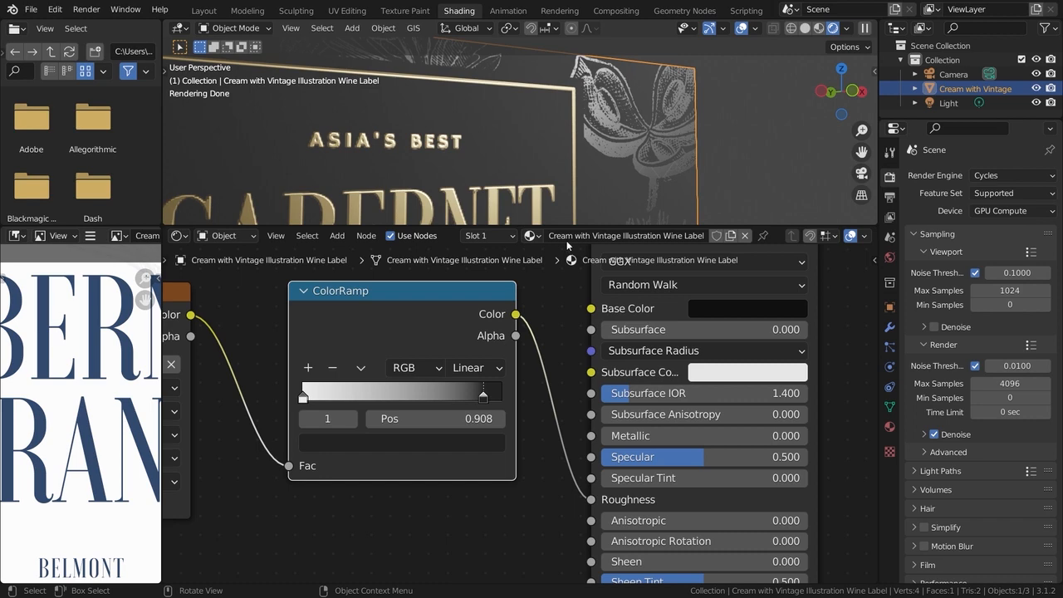
- Duplicate the gold shader's ColorRamp and Bump nodes and place the copies beside the black label's Principled BSDF
scroll(515, 469, "down", 7)
left_click_drag(484, 390, 453, 308)
key("g")
left_click(521, 538)
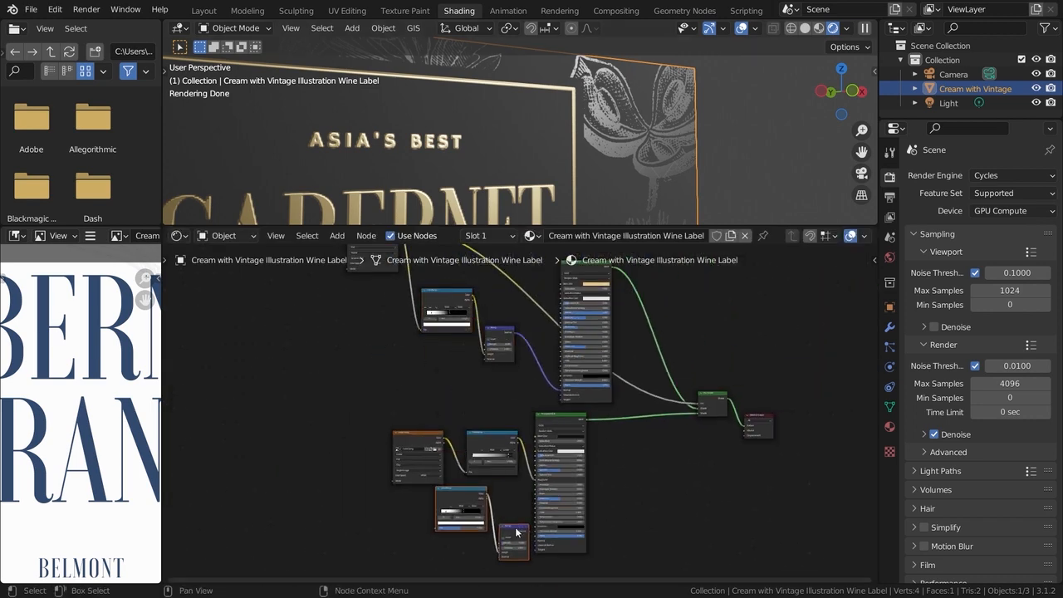
- Link the mask image's Color to the copied ColorRamp's Fac and the copied Bump's Normal to the black Principled BSDF's Normal
middle_click_drag(522, 497, 478, 389)
scroll(478, 389, "up", 4)
left_click_drag(330, 313, 275, 320)
scroll(322, 322, "up", 5)
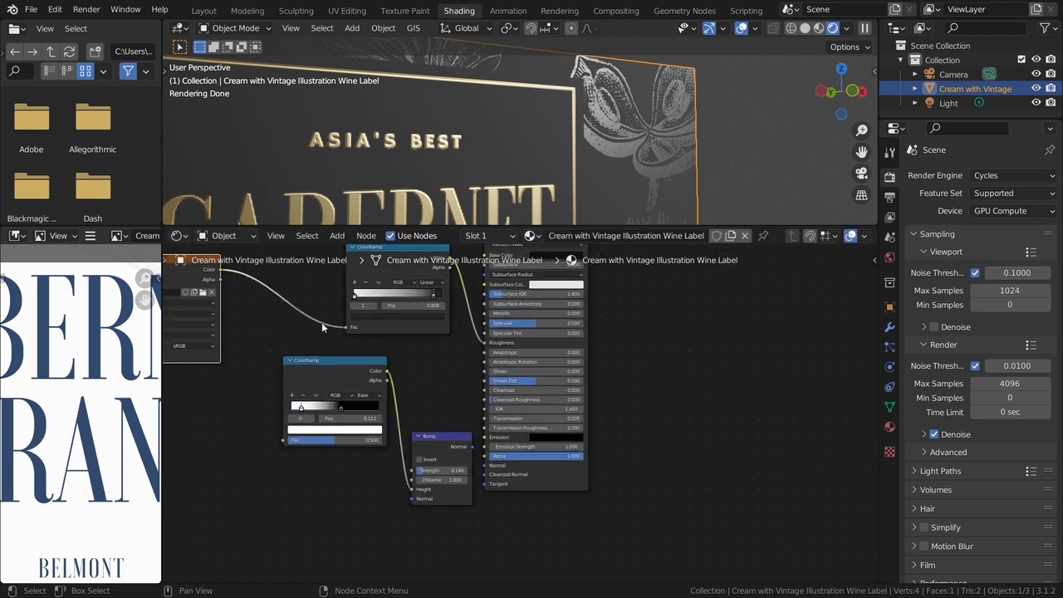
middle_click_drag(275, 302, 288, 311)
left_click_drag(232, 283, 342, 447)
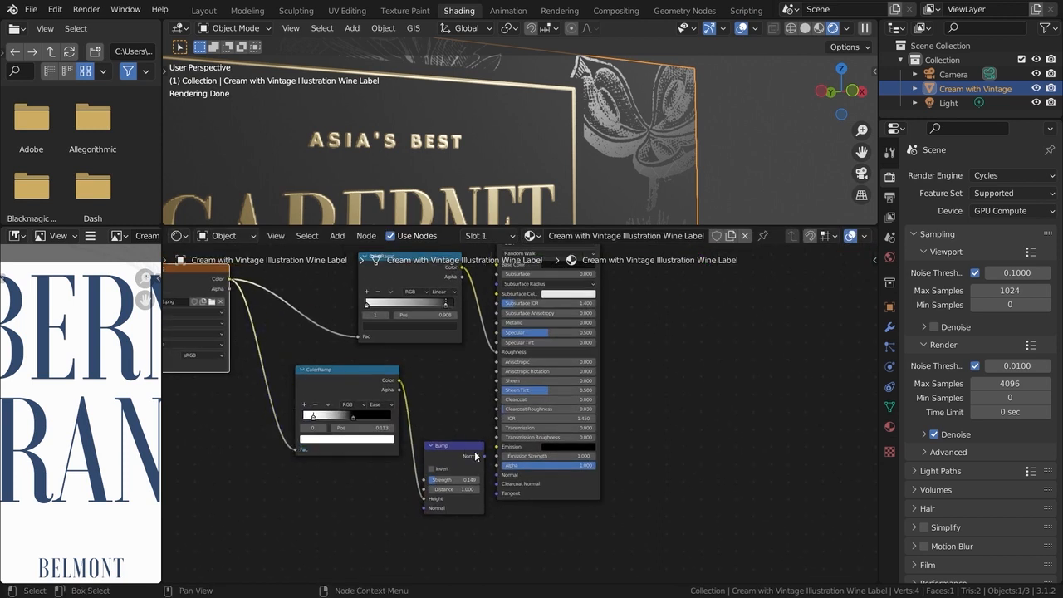
left_click_drag(482, 456, 499, 475)
- Lower the copied Bump's Strength to 0.104 and reverse its ColorRamp to run from black at position 0.000 to white
scroll(667, 148, "up", 4)
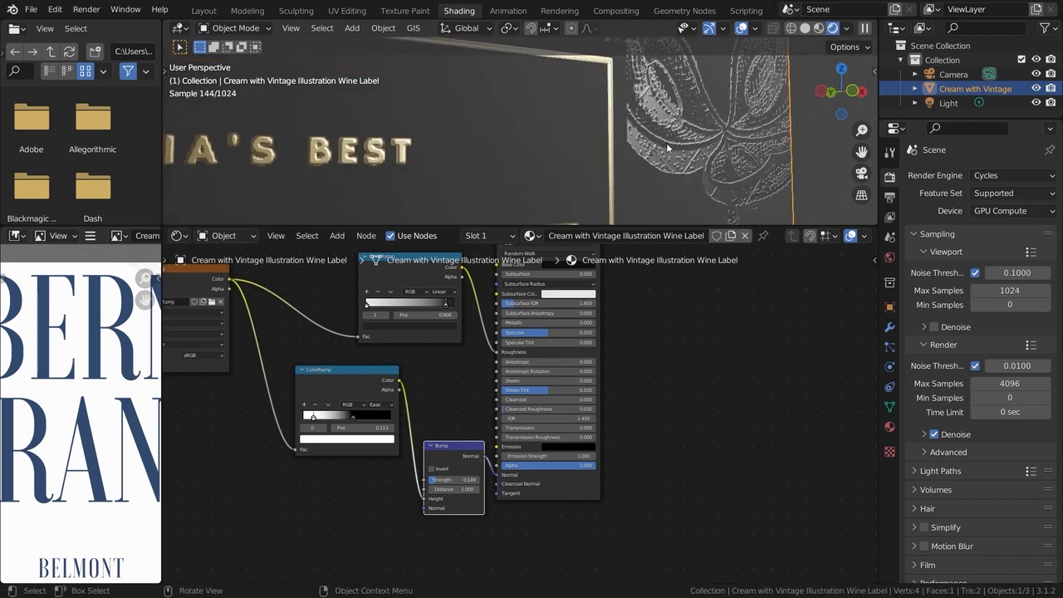
middle_click_drag(471, 414, 417, 407)
scroll(771, 134, "up", 5)
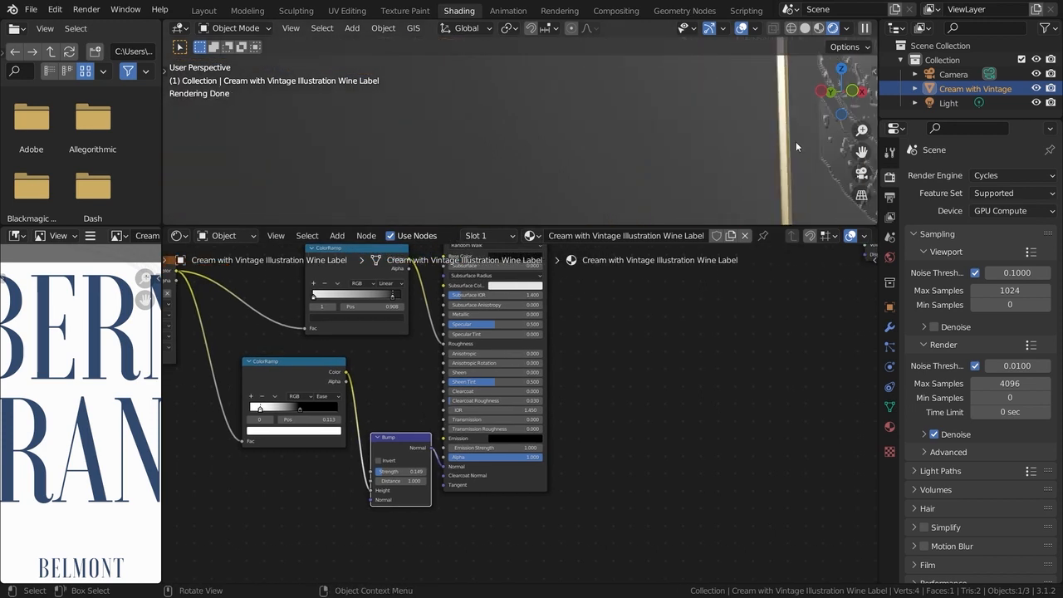
middle_click_drag(843, 143, 579, 198, "shift")
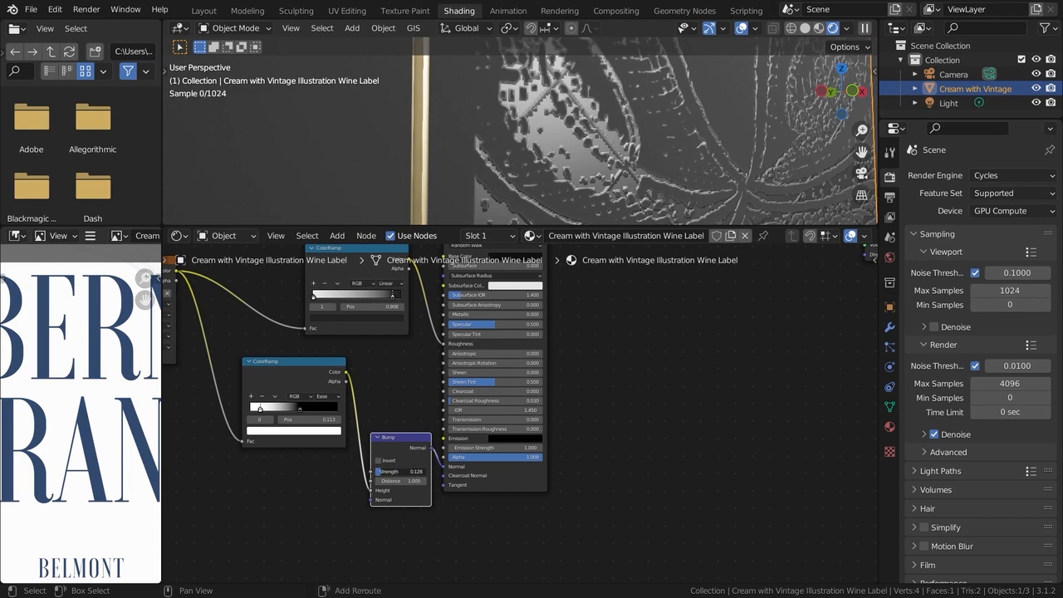
left_click_drag(265, 411, 168, 405)
scroll(545, 137, "down", 6)
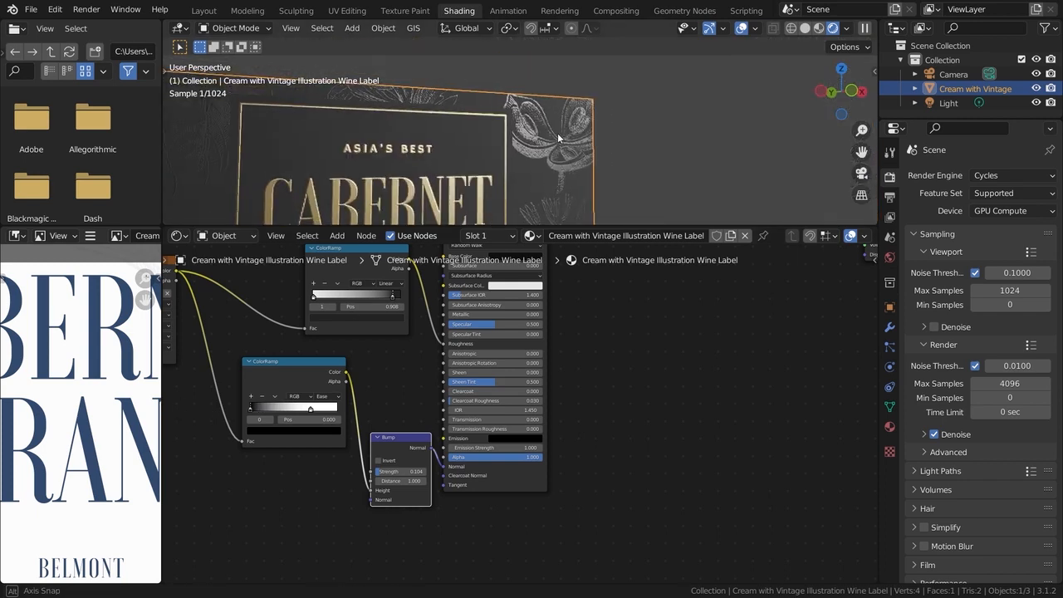
- Examine the label's embossed illustrations and gold lettering from several angles, and review the mask's node setup
middle_click_drag(559, 136, 573, 137)
scroll(573, 137, "down", 6)
middle_click_drag(590, 91, 627, 64, "shift")
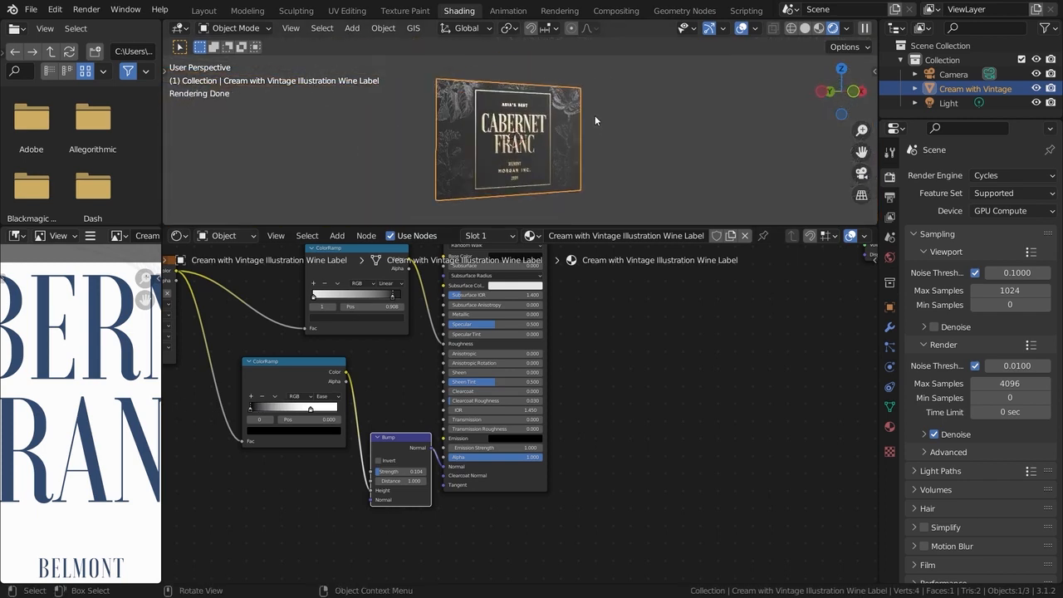
middle_click_drag(595, 116, 574, 104)
scroll(575, 105, "up", 5)
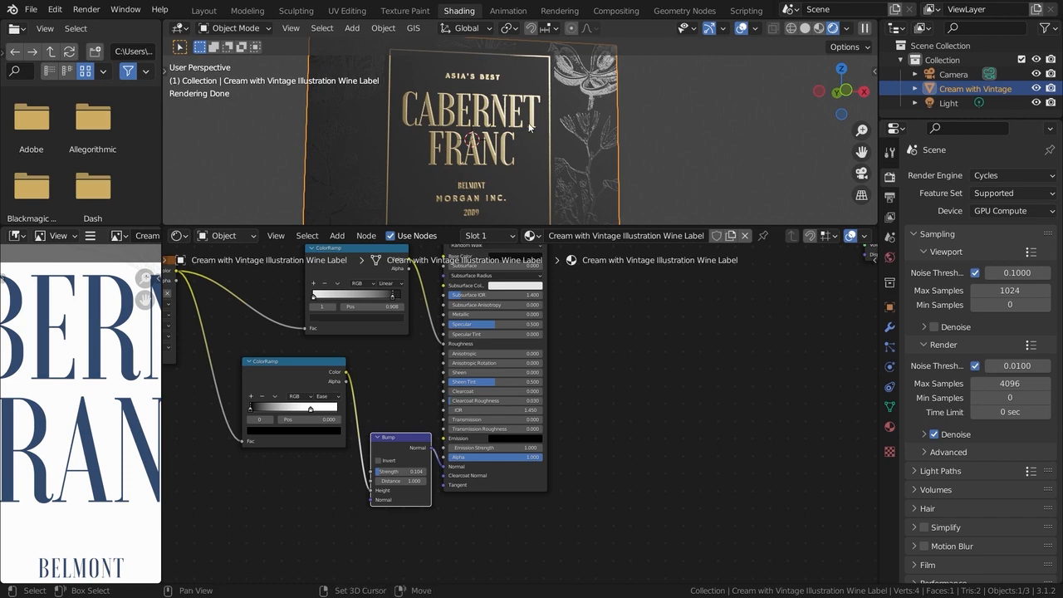
middle_click_drag(530, 128, 639, 165, "shift")
middle_click_drag(681, 124, 604, 150)
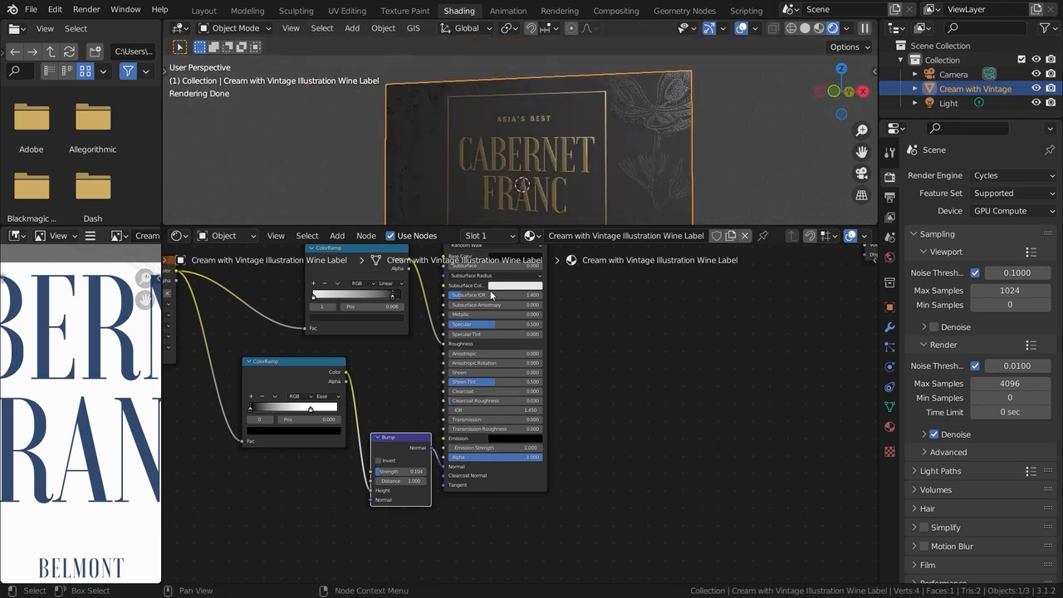
middle_click_drag(414, 342, 458, 453)
middle_click_drag(322, 366, 442, 365)
mouse_move(607, 149)
middle_mouse_down()
mouse_move(681, 141)
mouse_move(602, 103)
mouse_move(612, 142)
mouse_move(601, 131)
middle_mouse_up()
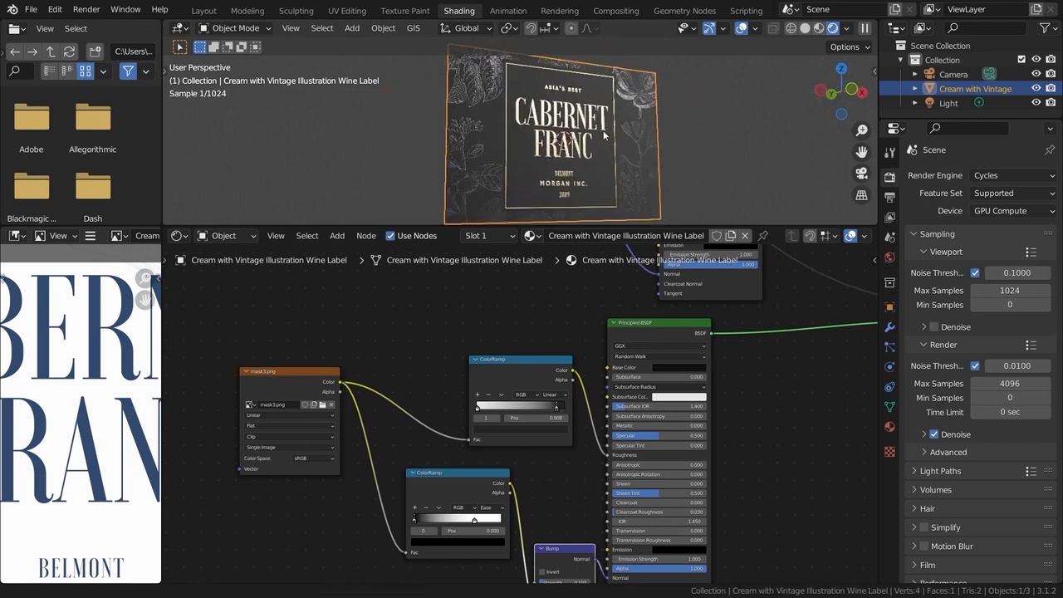
- Save the file as Label.blend in the champagne bottle course's tutorial folder
left_click(30, 8)
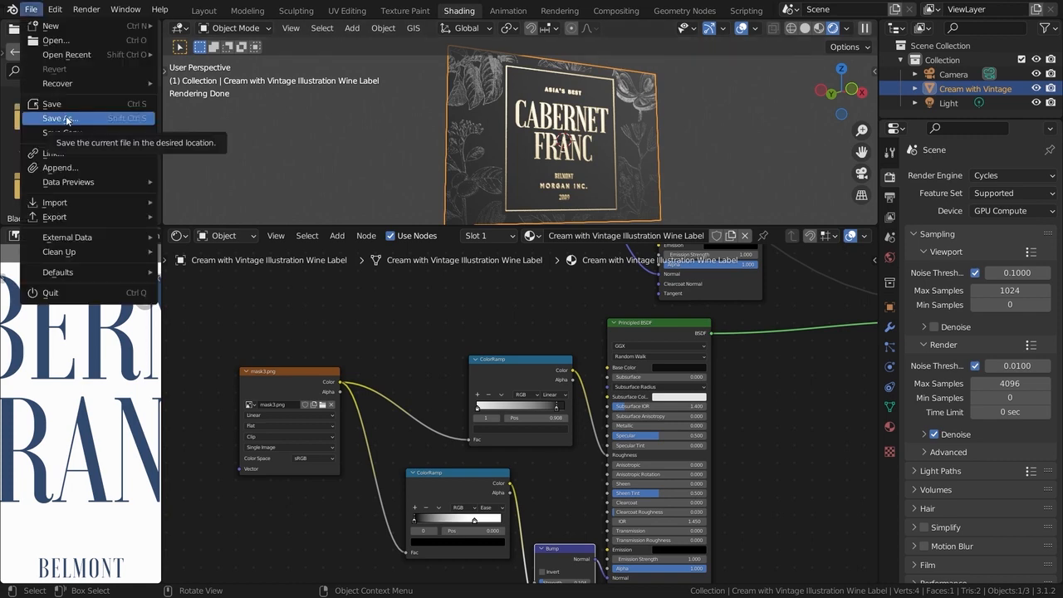
left_click(67, 114)
left_click(164, 387)
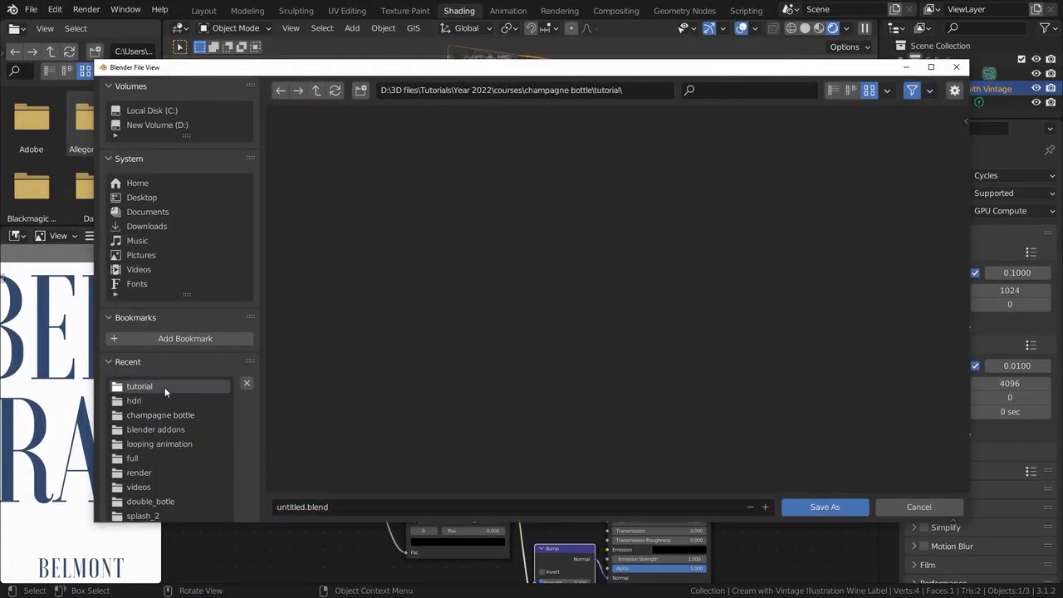
left_click(371, 506)
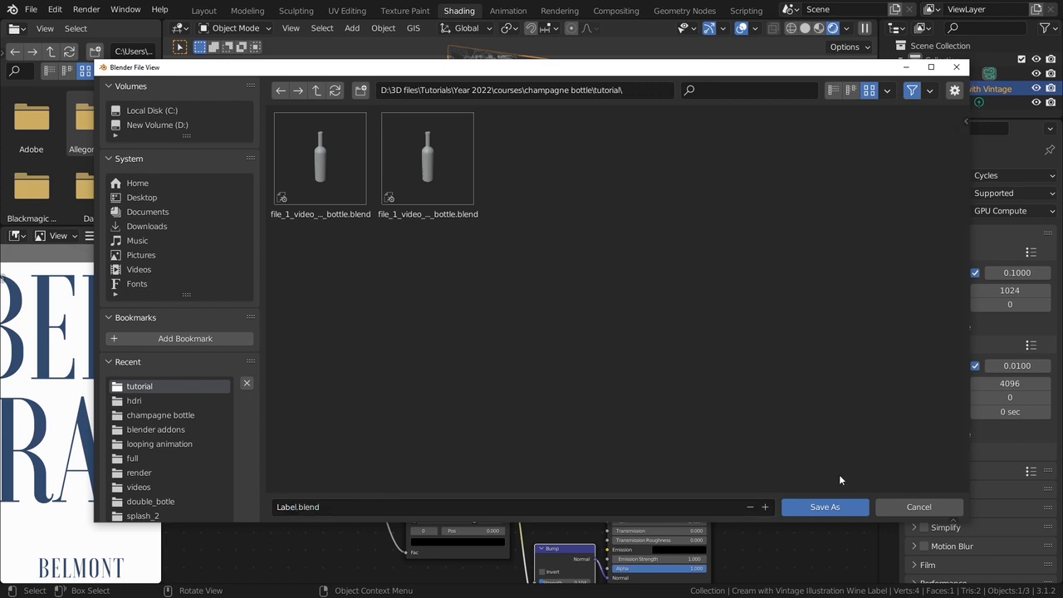
left_click(821, 508)
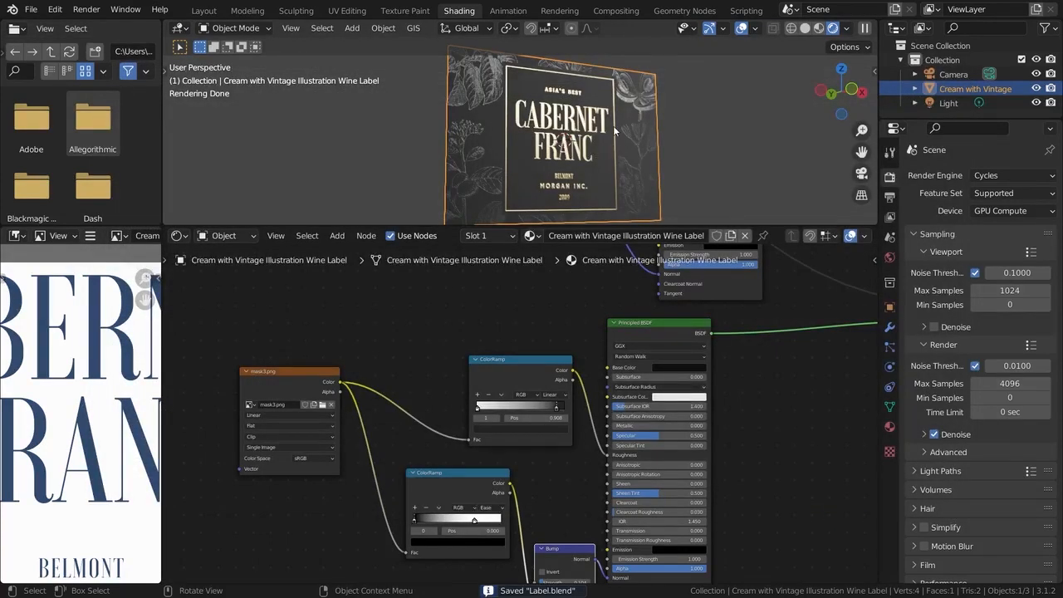